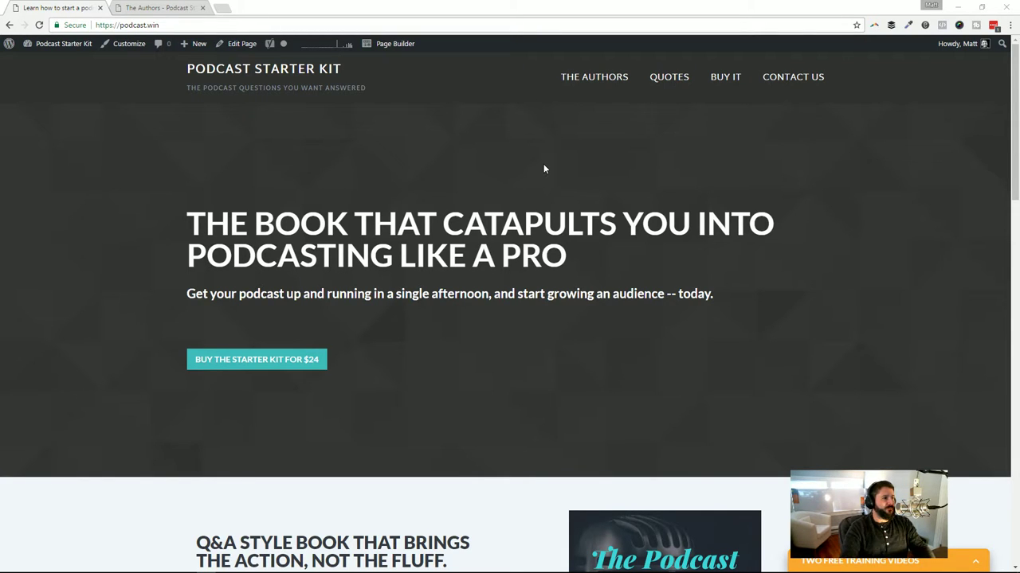
Scroll through the Podcast Starter Kit home page, then open the site Customizer
{"action": "scroll", "coordinate": [613, 177], "scroll_direction": "down", "scroll_amount": 2}
{"action": "scroll", "coordinate": [635, 196], "scroll_direction": "down", "scroll_amount": 5}
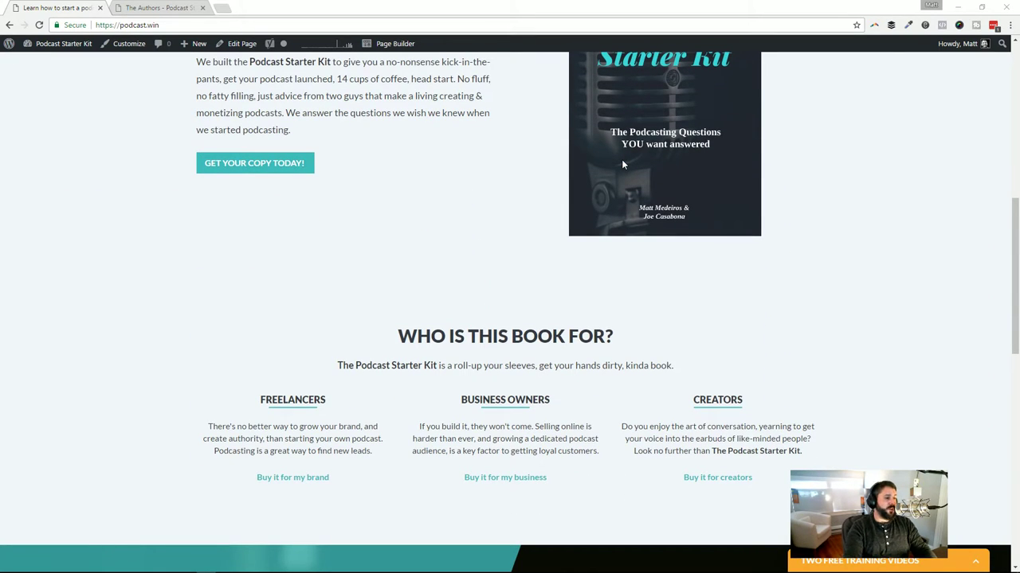
{"action": "scroll", "coordinate": [557, 207], "scroll_direction": "down", "scroll_amount": 8}
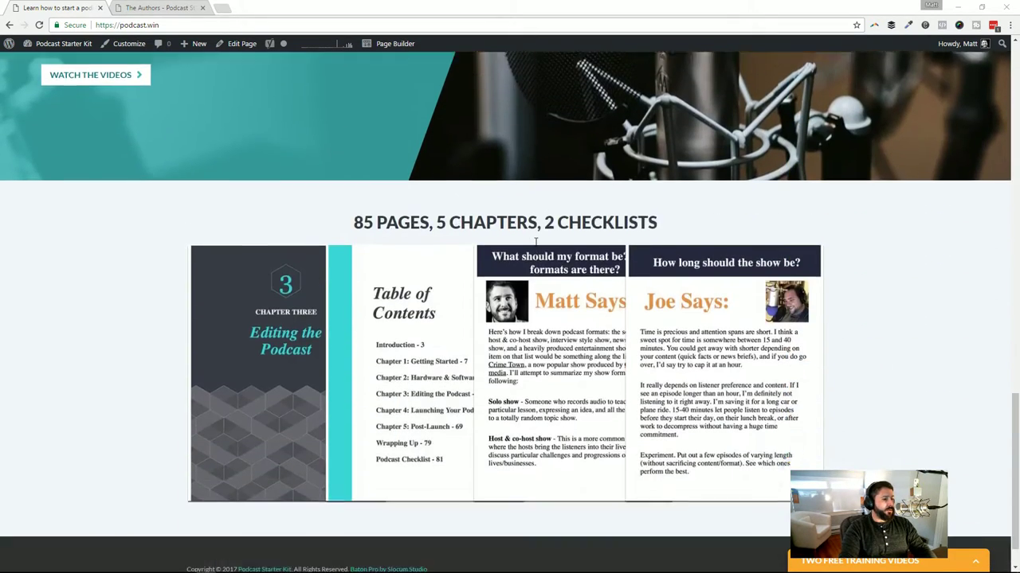
{"action": "scroll", "coordinate": [554, 248], "scroll_direction": "up", "scroll_amount": 14}
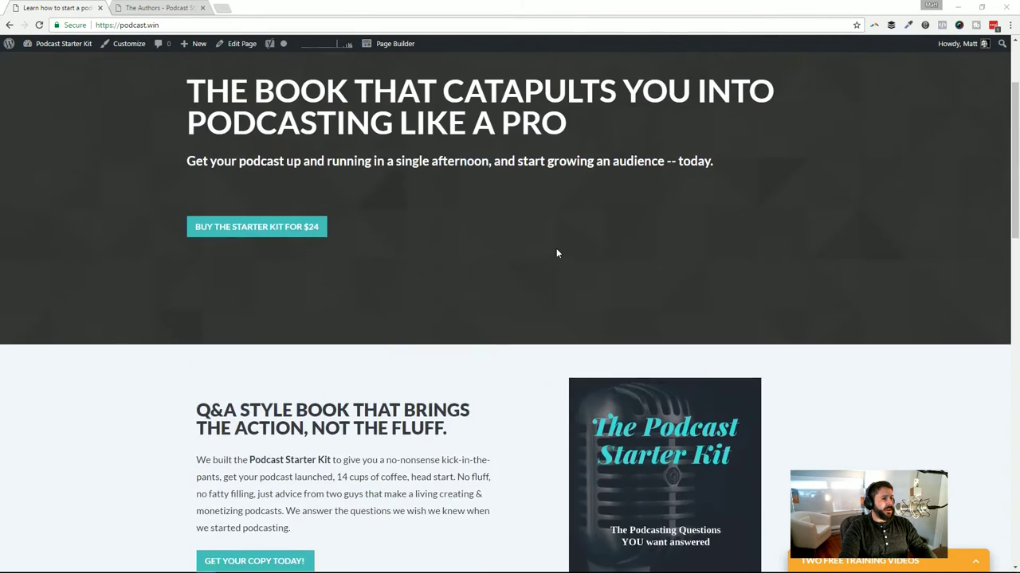
{"action": "scroll", "coordinate": [556, 254], "scroll_direction": "up", "scroll_amount": 2}
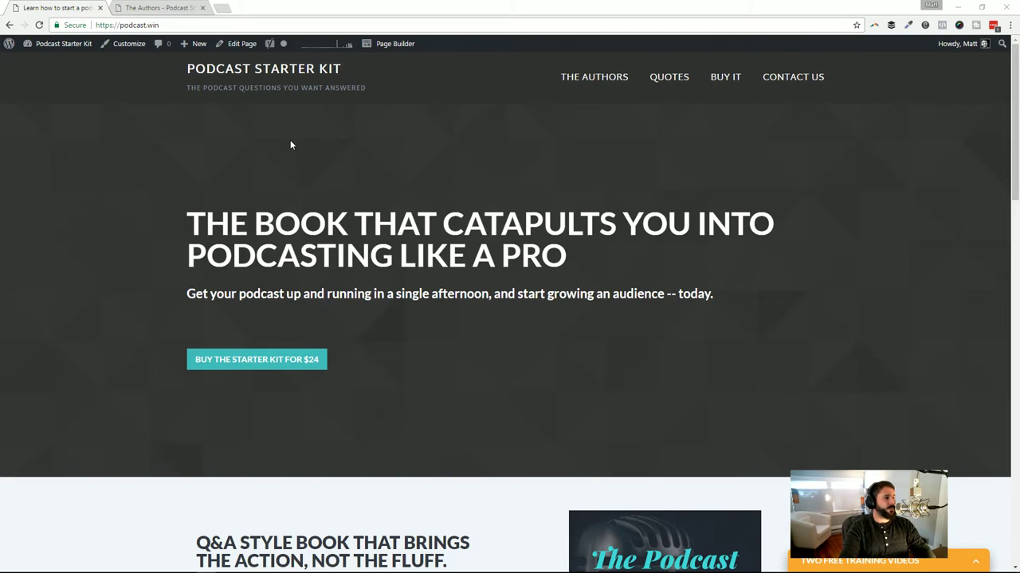
{"action": "left_click", "coordinate": [120, 47]}
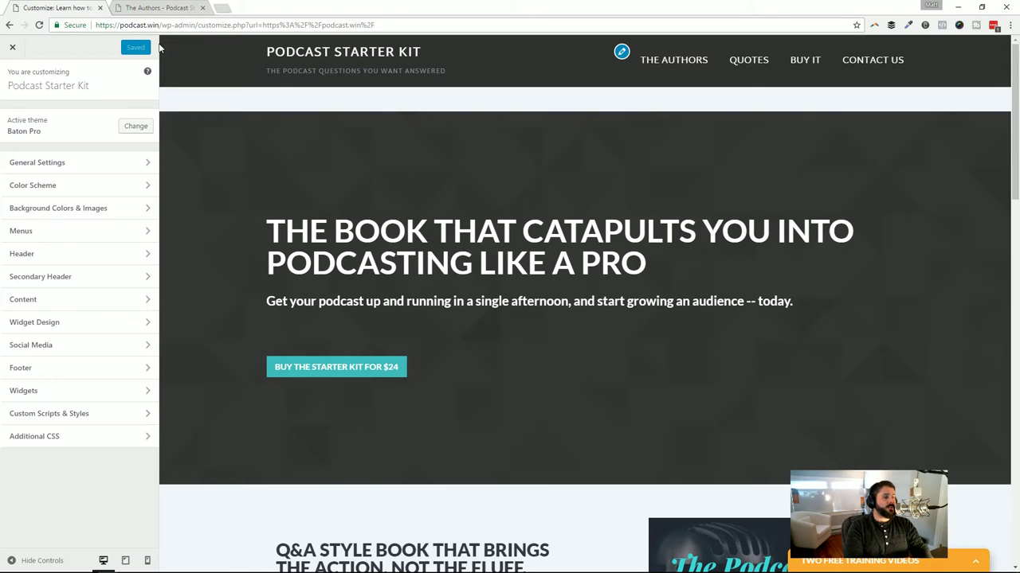
Show the Customizer's widget areas, starting at the Front Page area
{"action": "scroll", "coordinate": [689, 321], "scroll_direction": "down", "scroll_amount": 1}
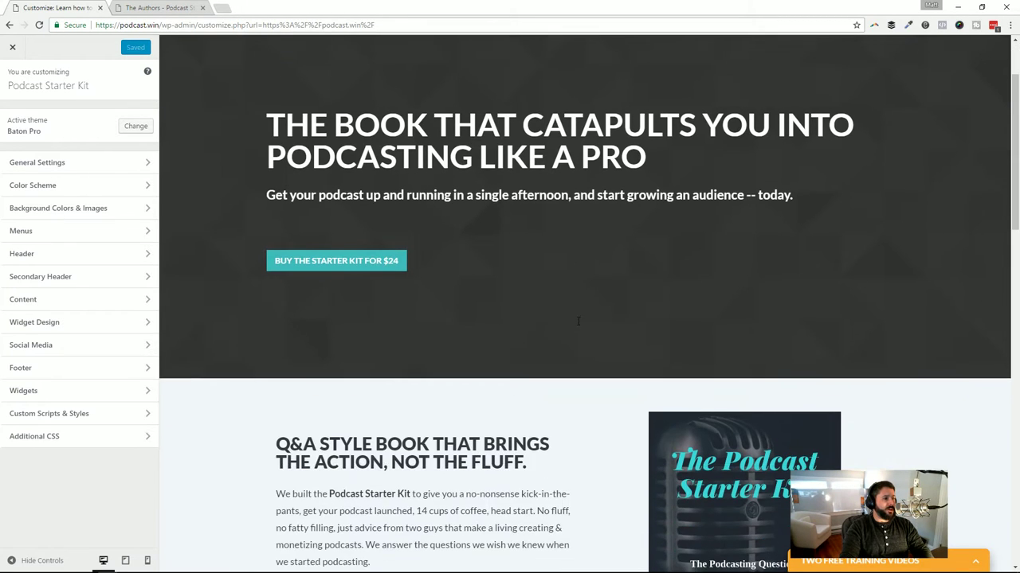
{"action": "scroll", "coordinate": [689, 321], "scroll_direction": "up", "scroll_amount": 1}
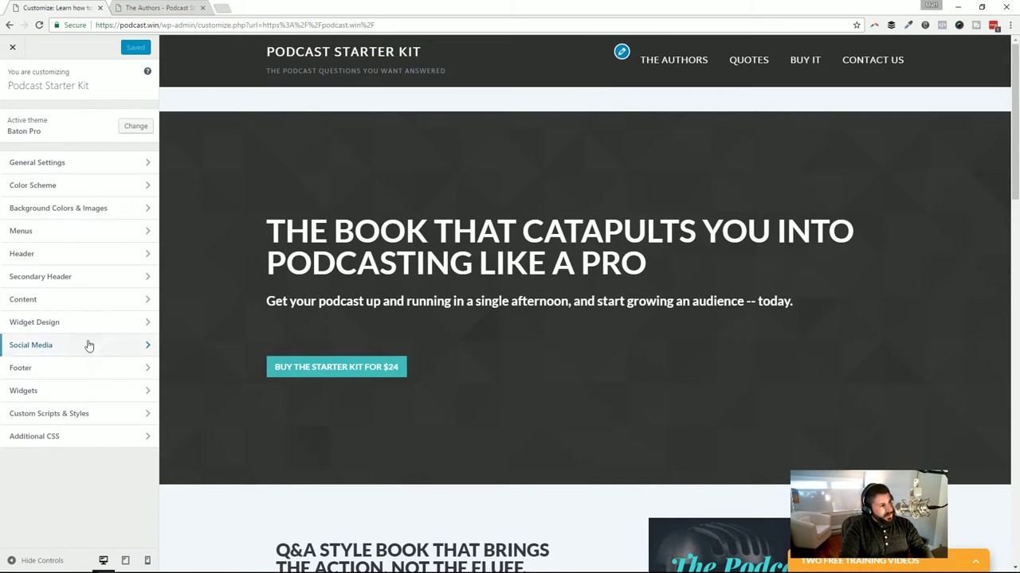
{"action": "left_click", "coordinate": [91, 390]}
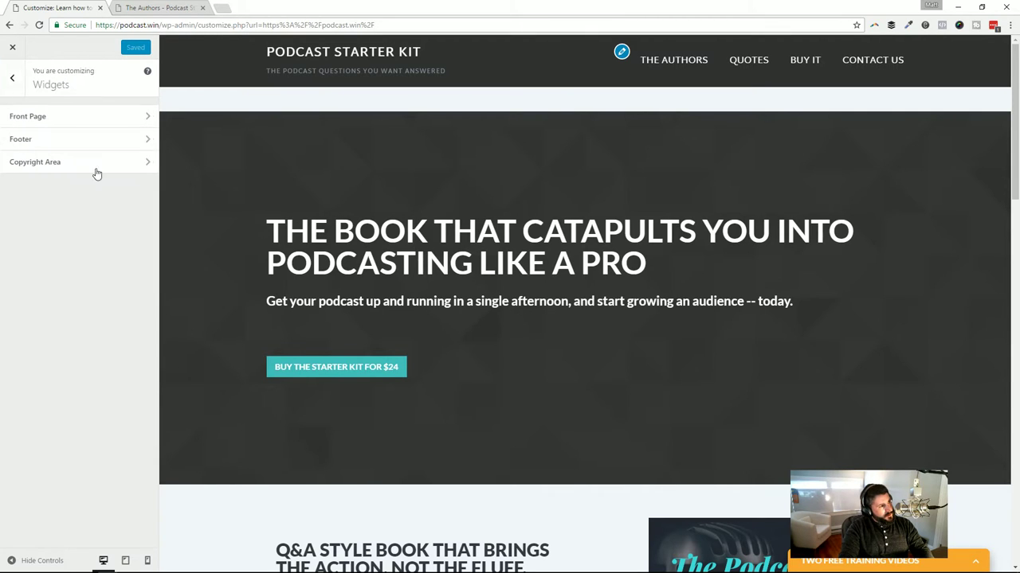
List the Front Page area's five Note Widgets and scroll the home page preview
{"action": "left_click", "coordinate": [87, 120]}
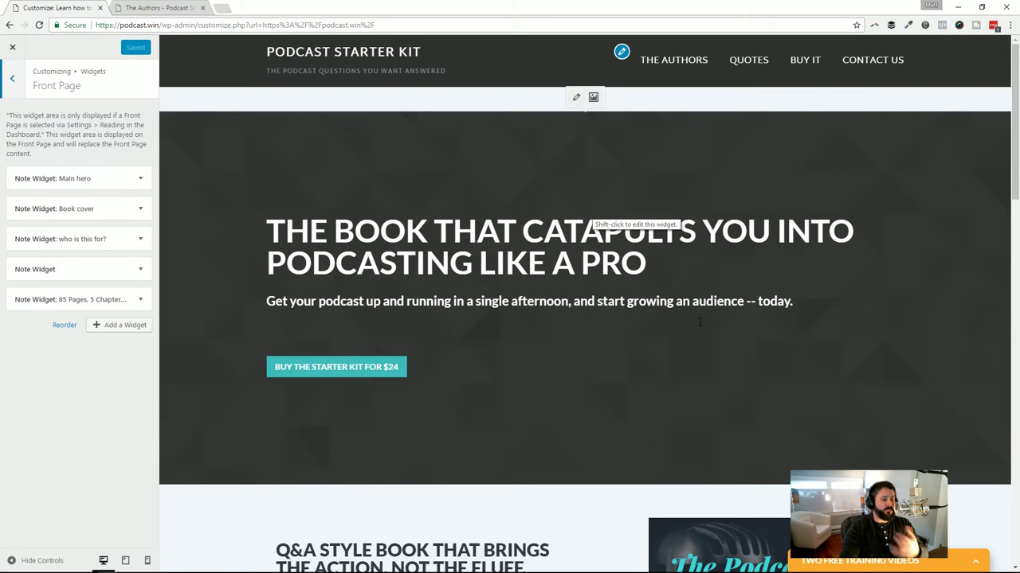
{"action": "scroll", "coordinate": [706, 327], "scroll_direction": "down", "scroll_amount": 2}
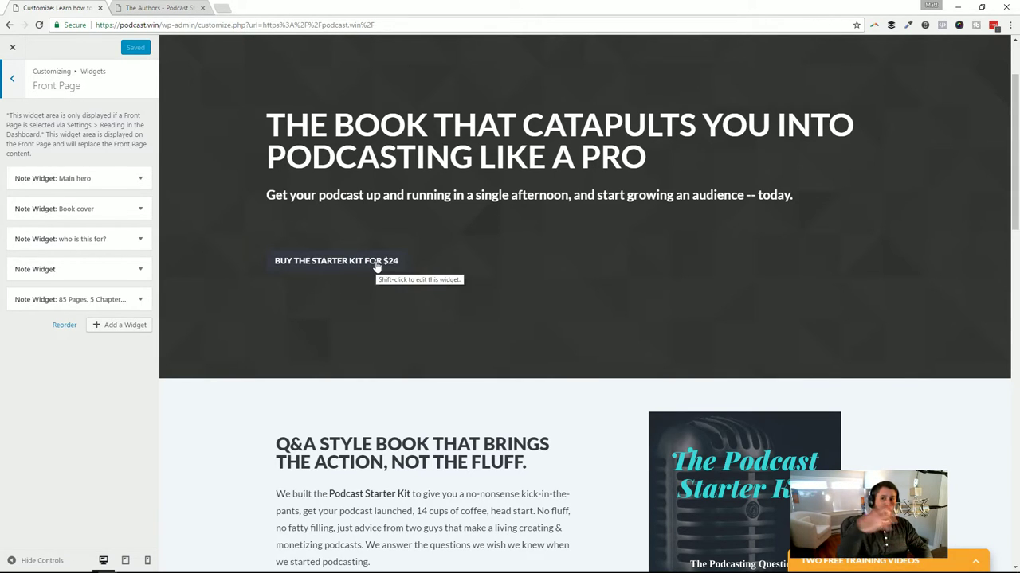
{"action": "scroll", "coordinate": [603, 273], "scroll_direction": "down", "scroll_amount": 3}
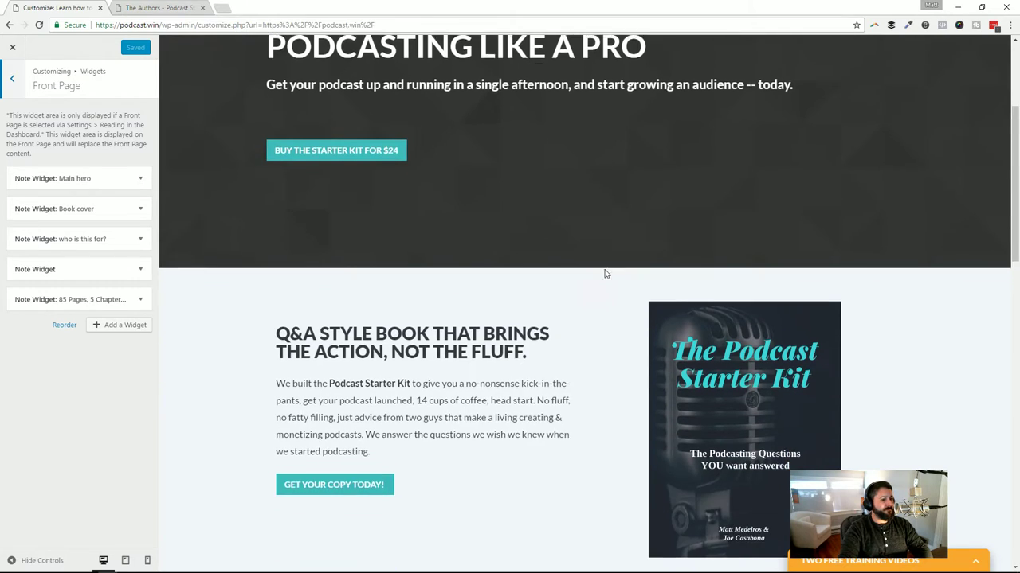
{"action": "scroll", "coordinate": [743, 316], "scroll_direction": "down", "scroll_amount": 1}
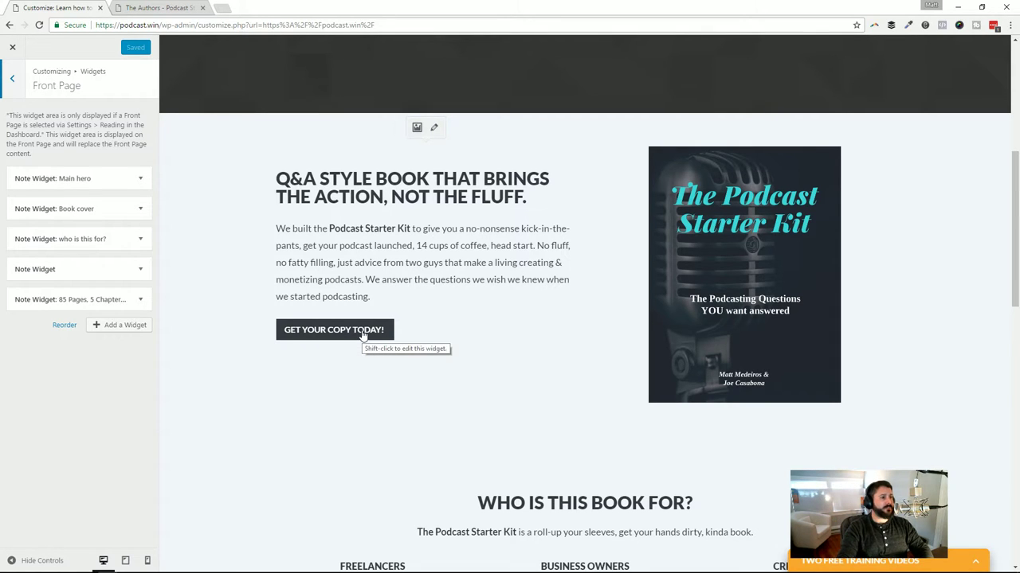
{"action": "scroll", "coordinate": [433, 331], "scroll_direction": "down", "scroll_amount": 1}
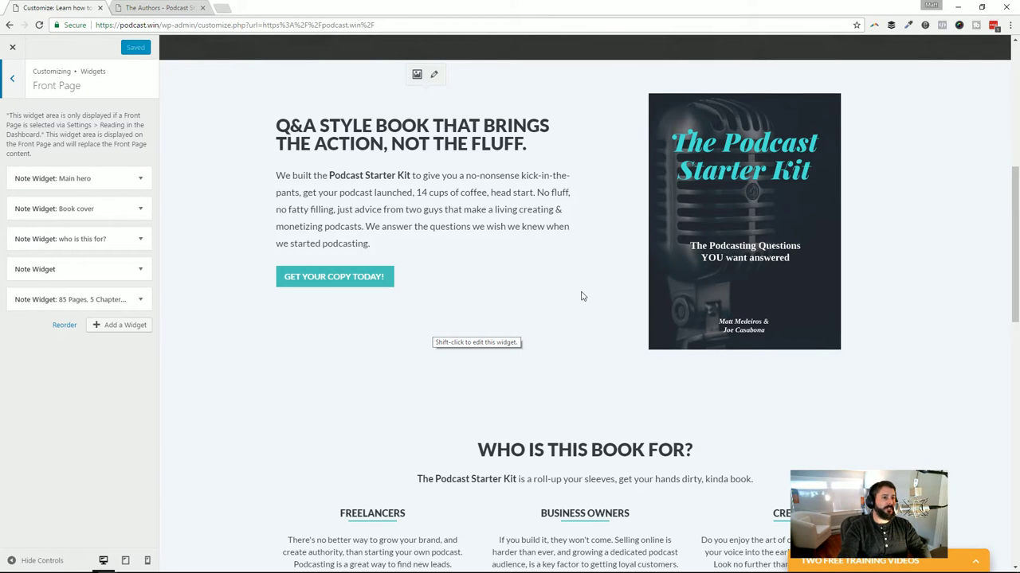
{"action": "scroll", "coordinate": [580, 291], "scroll_direction": "down", "scroll_amount": 3}
{"action": "scroll", "coordinate": [580, 290], "scroll_direction": "down", "scroll_amount": 2}
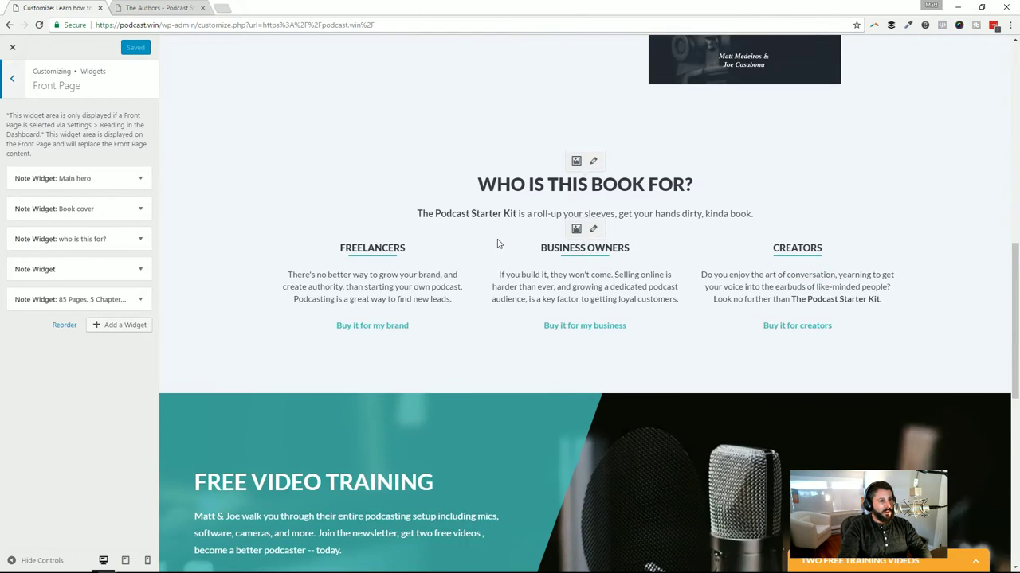
{"action": "scroll", "coordinate": [680, 239], "scroll_direction": "up", "scroll_amount": 1}
{"action": "scroll", "coordinate": [747, 239], "scroll_direction": "down", "scroll_amount": 1}
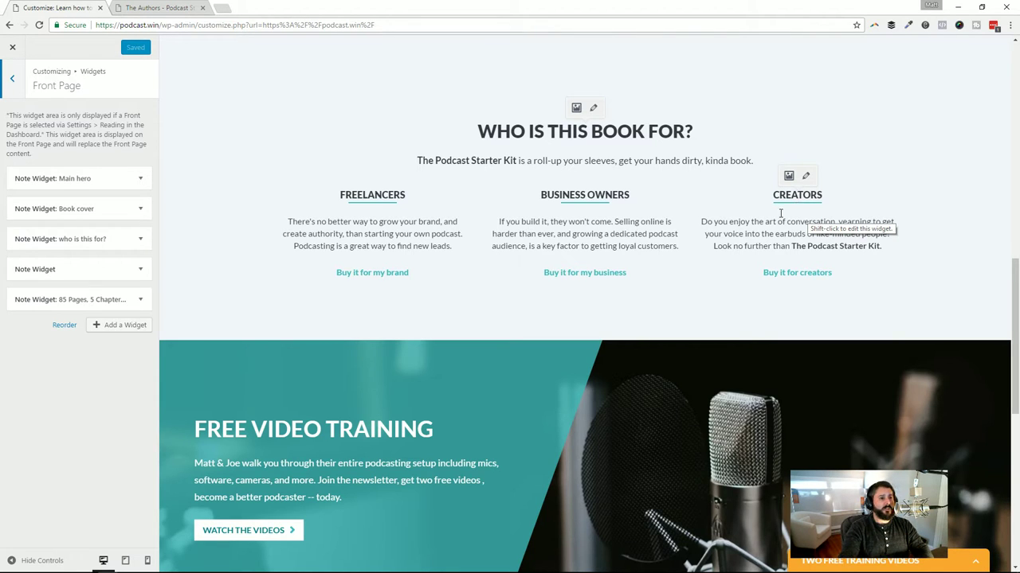
{"action": "scroll", "coordinate": [639, 229], "scroll_direction": "down", "scroll_amount": 1}
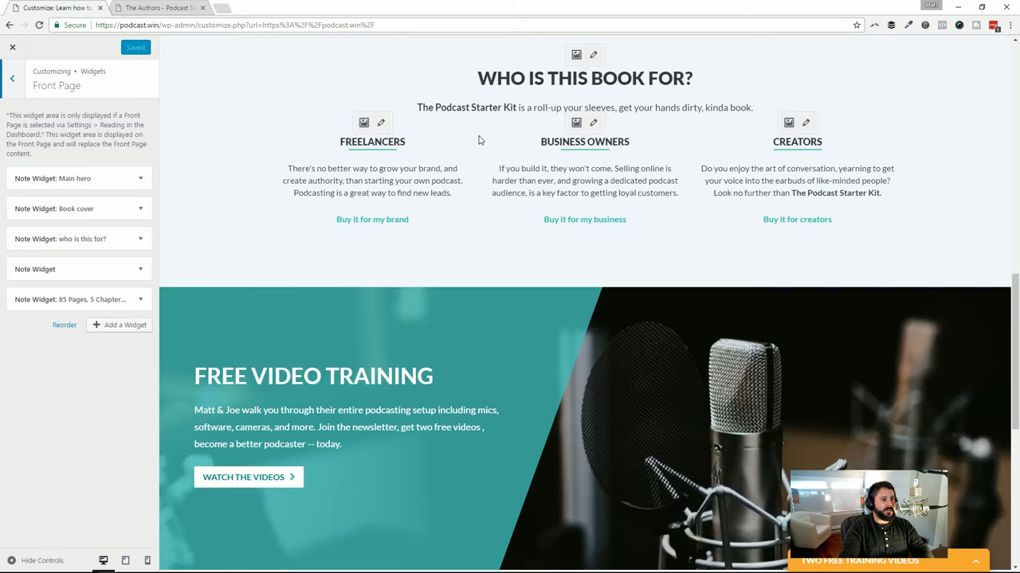
{"action": "scroll", "coordinate": [611, 195], "scroll_direction": "down", "scroll_amount": 4}
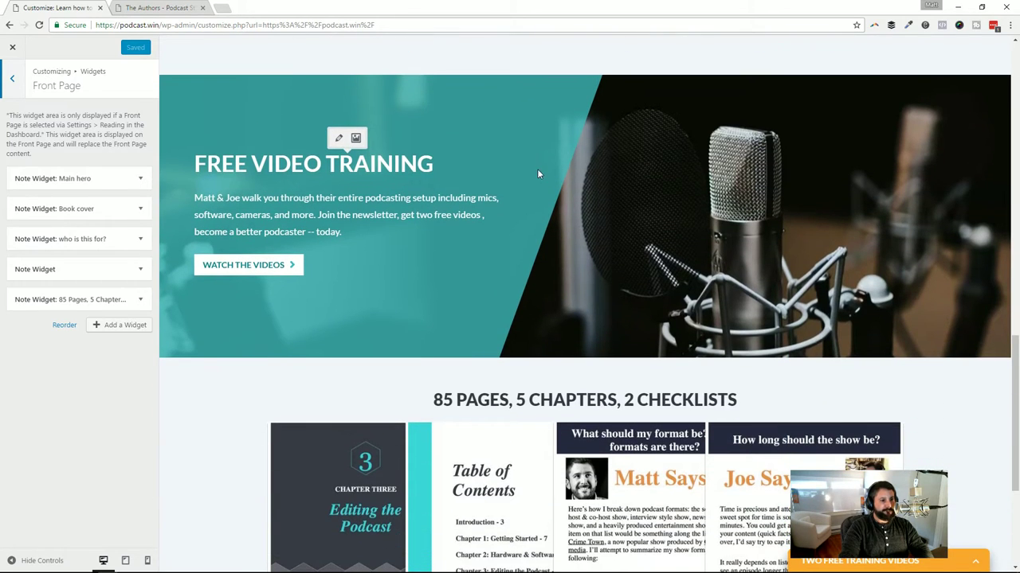
Expand the untitled Note Widget to reveal its Baton Hero 3 (Content Left) layout
{"action": "left_click", "coordinate": [125, 271]}
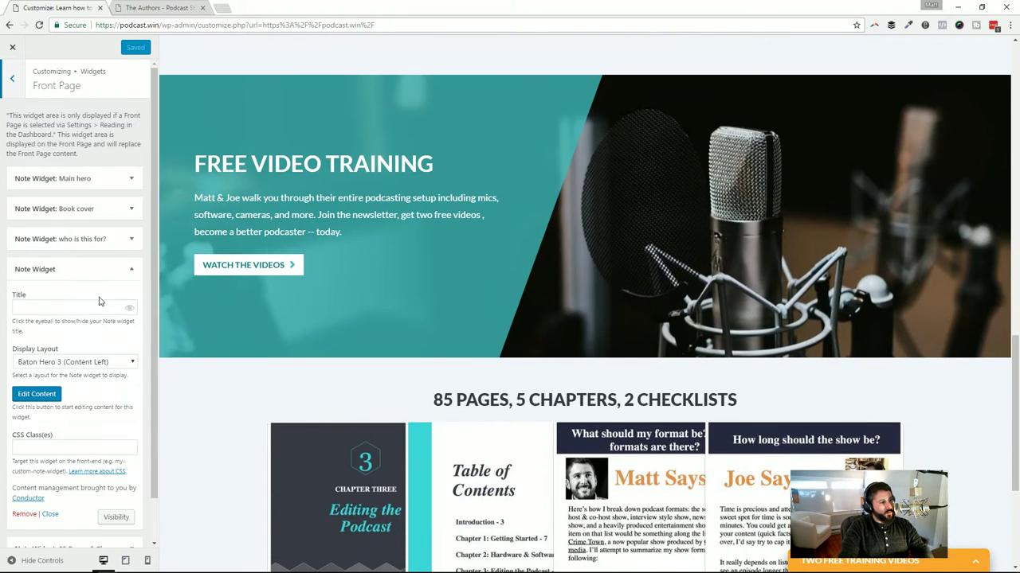
{"action": "scroll", "coordinate": [123, 298], "scroll_direction": "down", "scroll_amount": 1}
{"action": "mouse_move", "coordinate": [201, 291]}
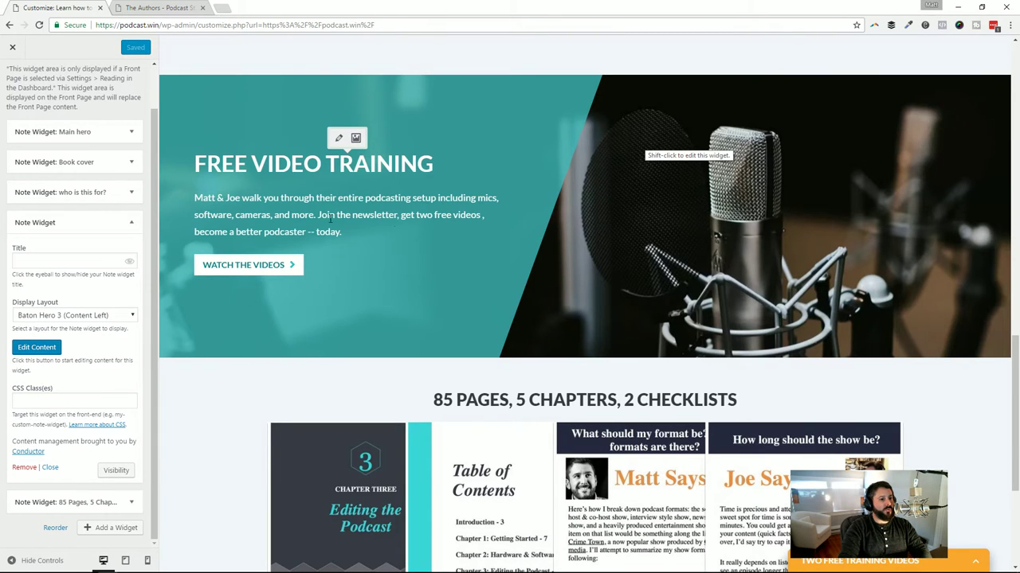
{"action": "scroll", "coordinate": [378, 319], "scroll_direction": "down", "scroll_amount": 3}
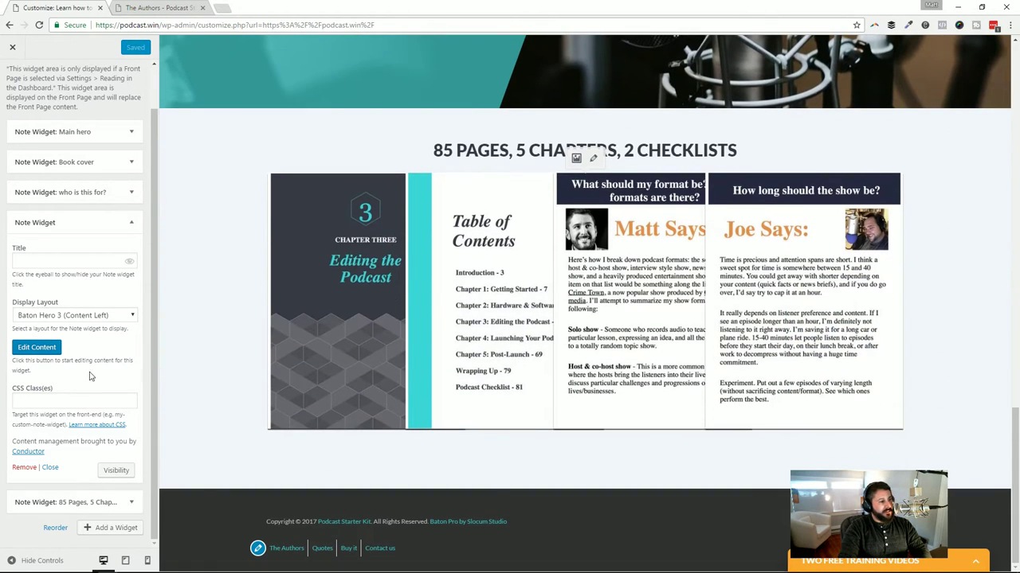
Collapse the untitled Note Widget and bring the preview back to the top
{"action": "left_click", "coordinate": [134, 222]}
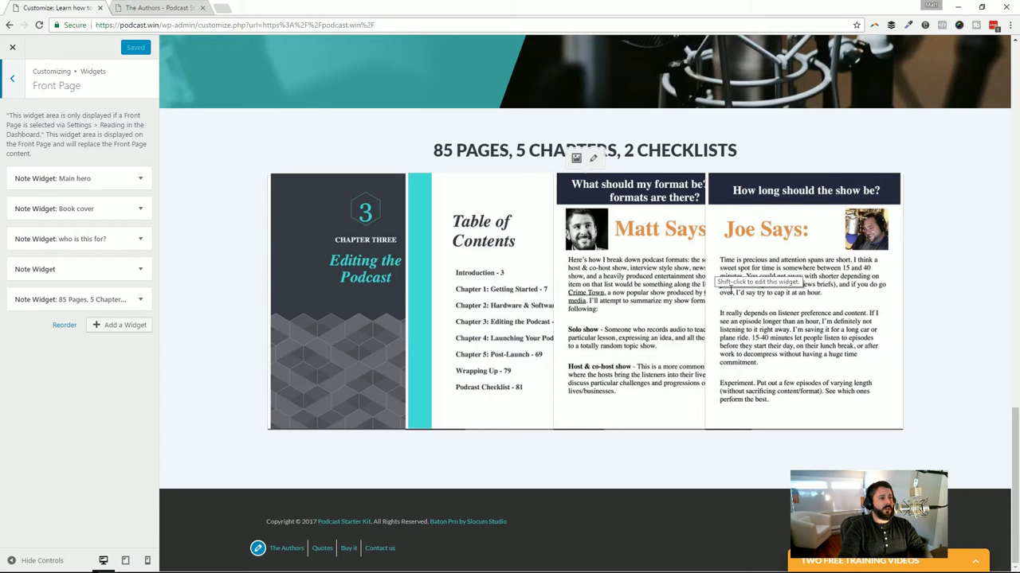
{"action": "scroll", "coordinate": [546, 171], "scroll_direction": "up", "scroll_amount": 8}
{"action": "scroll", "coordinate": [558, 179], "scroll_direction": "up", "scroll_amount": 6}
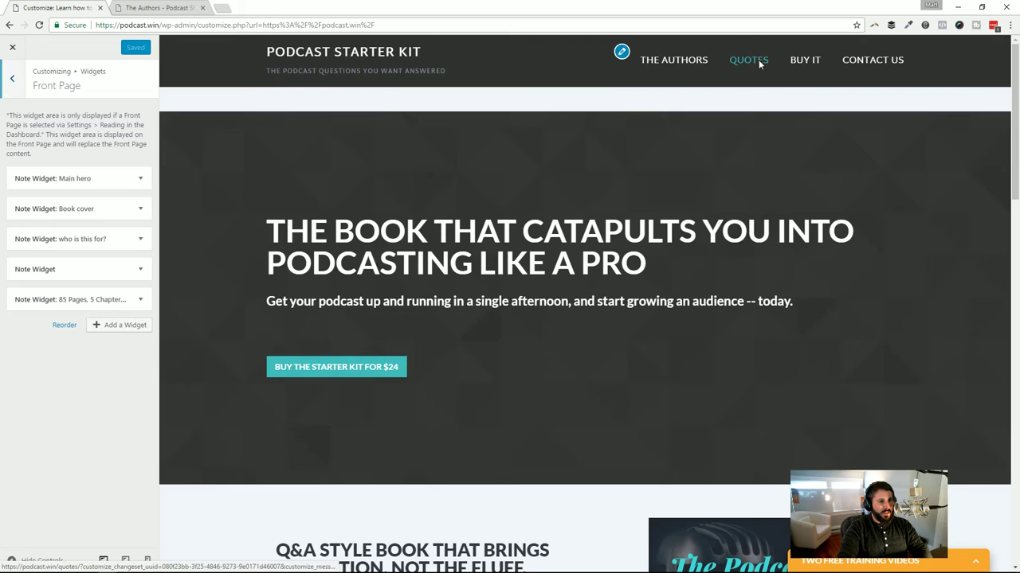
Move the preview to The Authors page and scroll through its two author bios
{"action": "left_click", "coordinate": [759, 62]}
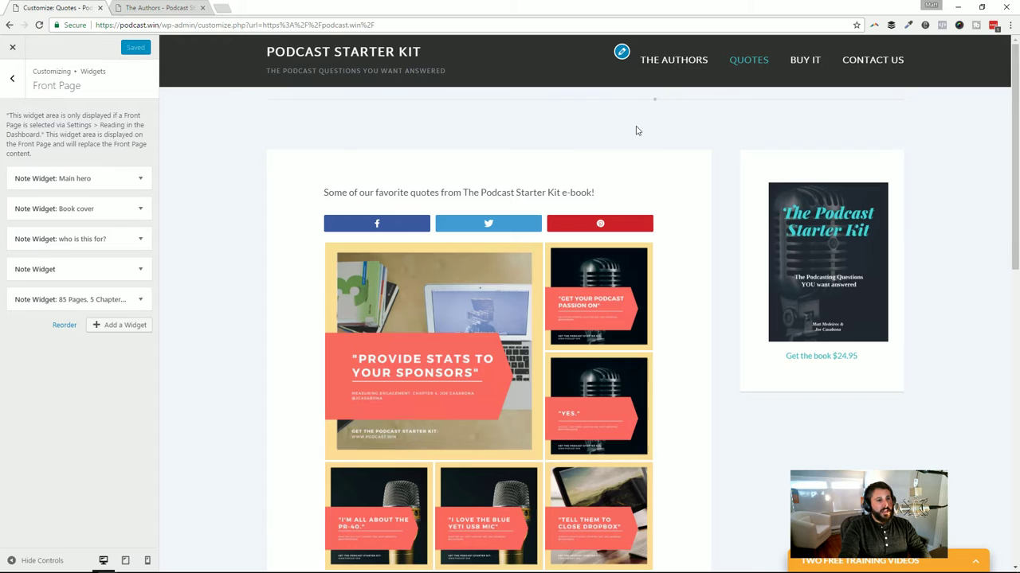
{"action": "left_click", "coordinate": [659, 70]}
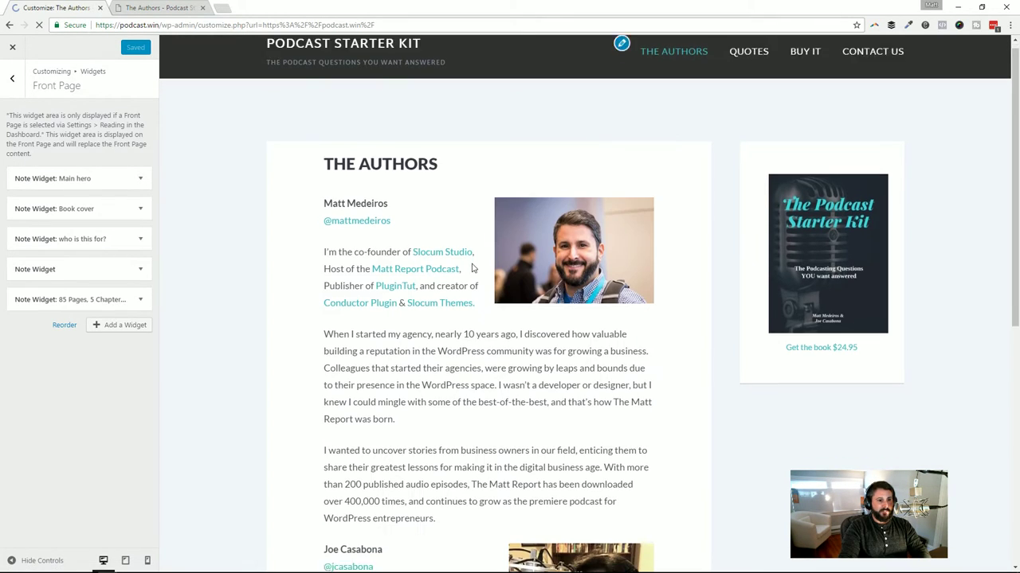
{"action": "scroll", "coordinate": [471, 267], "scroll_direction": "down", "scroll_amount": 3}
{"action": "scroll", "coordinate": [473, 247], "scroll_direction": "up", "scroll_amount": 3}
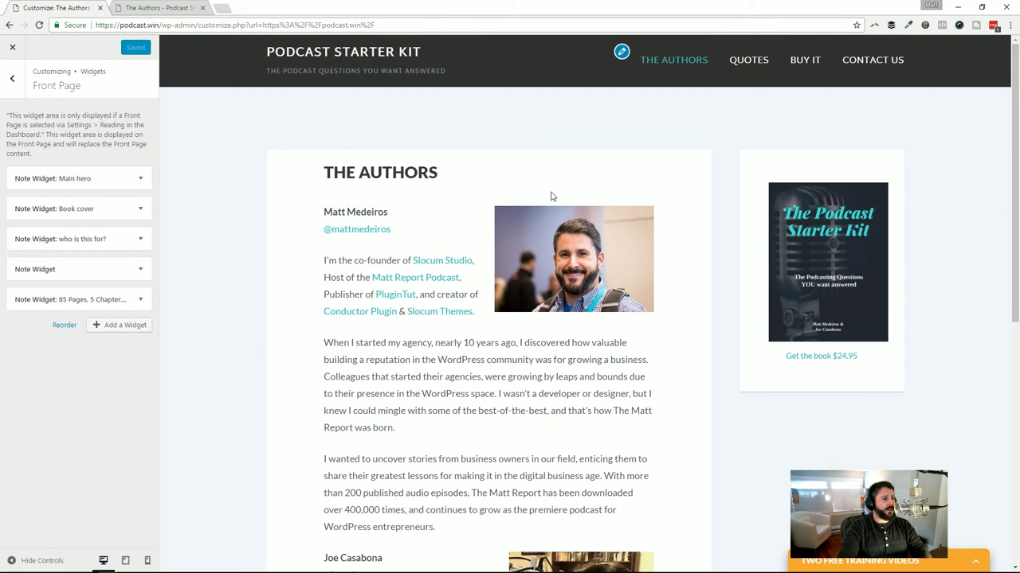
{"action": "scroll", "coordinate": [550, 227], "scroll_direction": "down", "scroll_amount": 1}
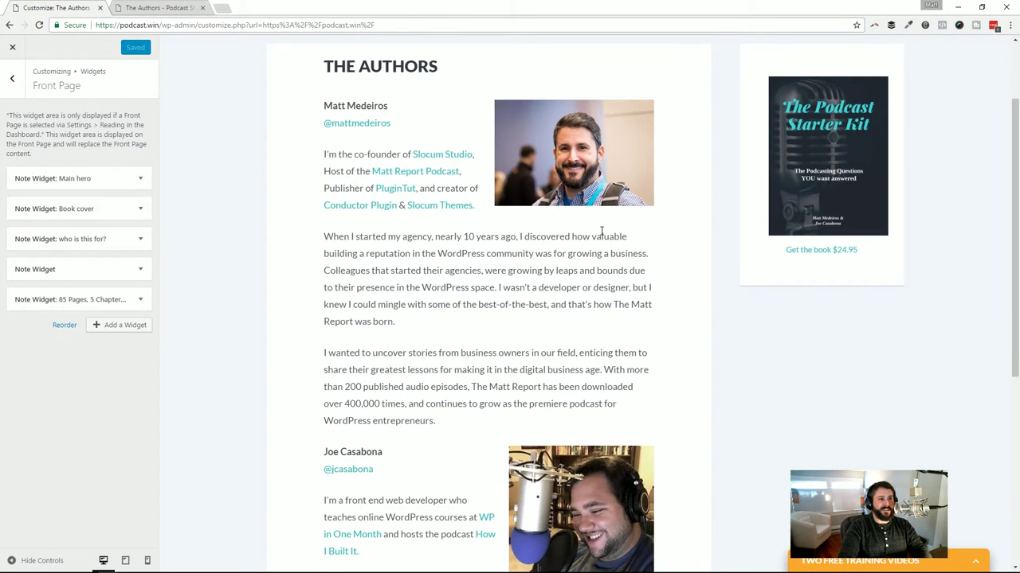
{"action": "scroll", "coordinate": [577, 203], "scroll_direction": "down", "scroll_amount": 1}
{"action": "scroll", "coordinate": [576, 204], "scroll_direction": "up", "scroll_amount": 1}
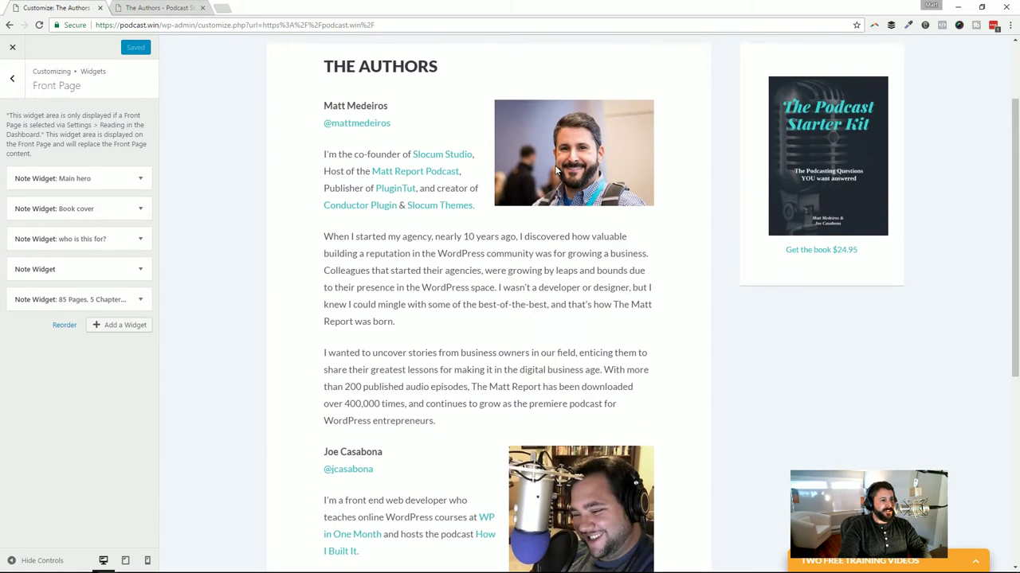
{"action": "scroll", "coordinate": [631, 305], "scroll_direction": "up", "scroll_amount": 1}
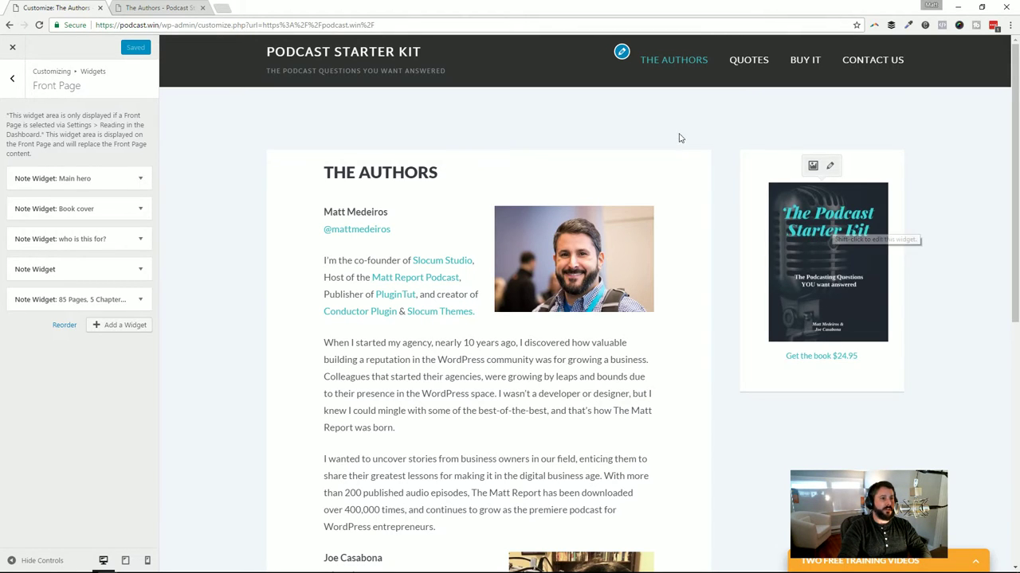
{"action": "scroll", "coordinate": [674, 278], "scroll_direction": "down", "scroll_amount": 2}
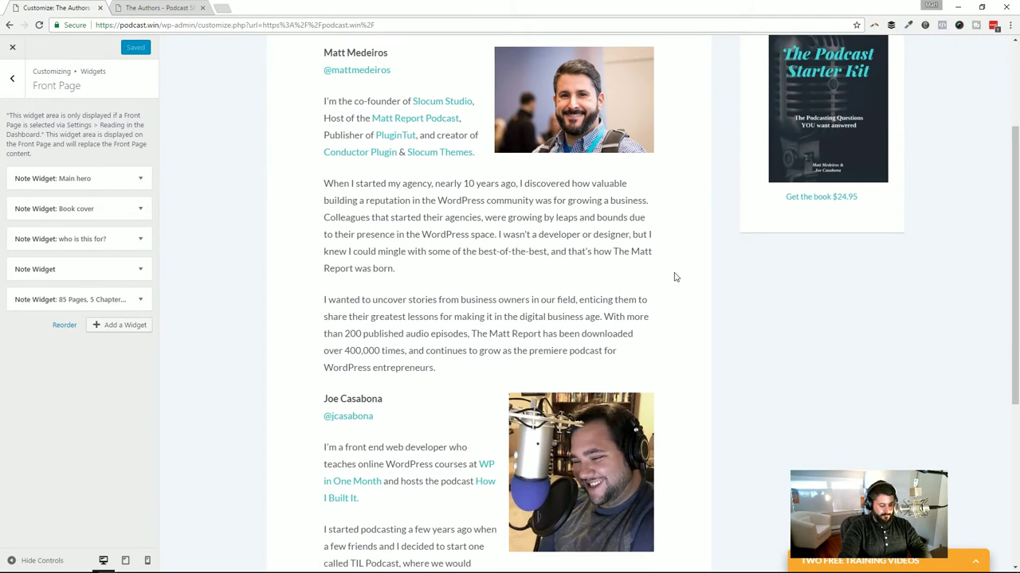
{"action": "scroll", "coordinate": [669, 287], "scroll_direction": "up", "scroll_amount": 2}
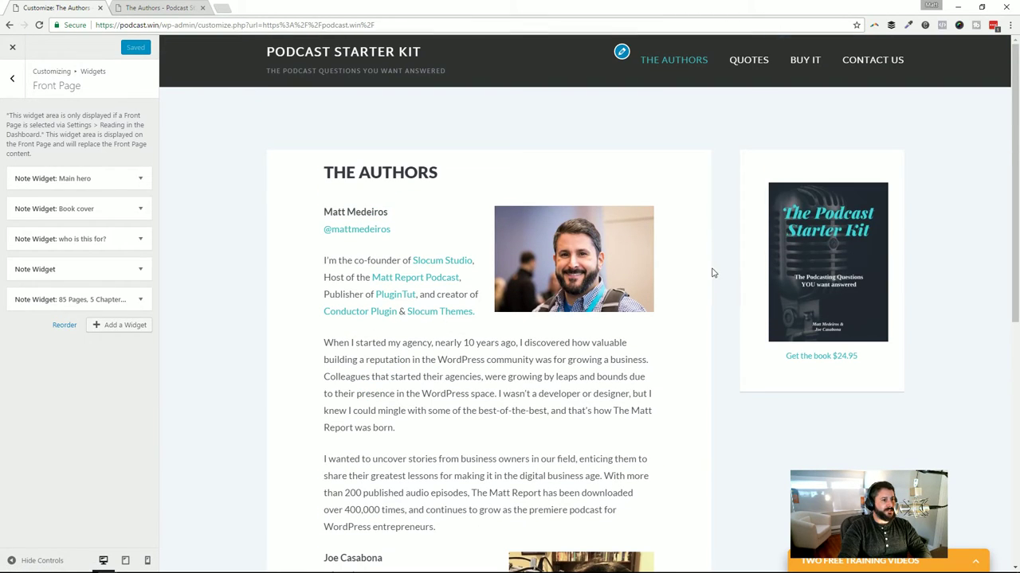
Scroll through the Quotes page's quote images in the preview, then exit the Customizer
{"action": "left_click", "coordinate": [746, 69]}
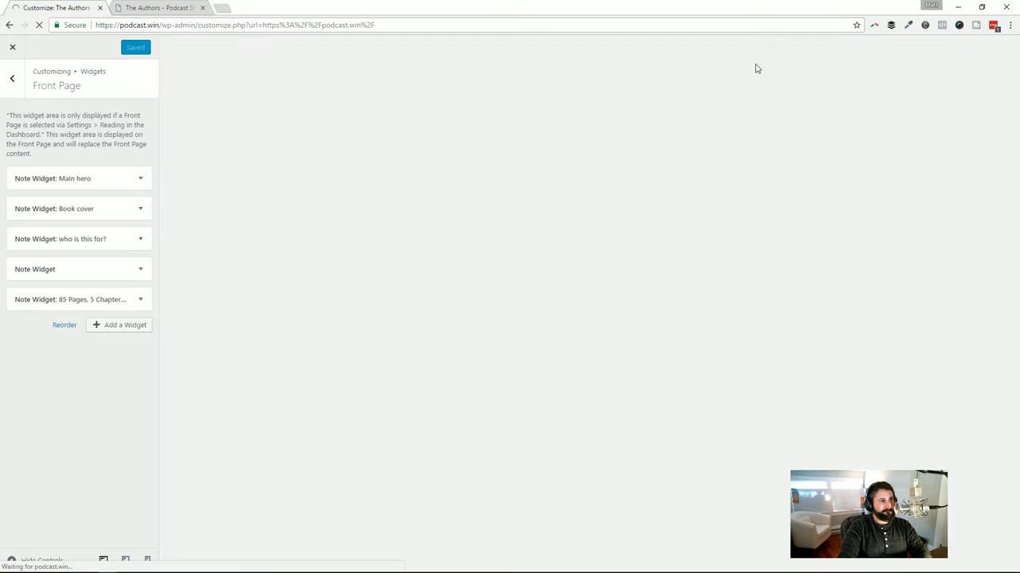
{"action": "scroll", "coordinate": [712, 262], "scroll_direction": "down", "scroll_amount": 3}
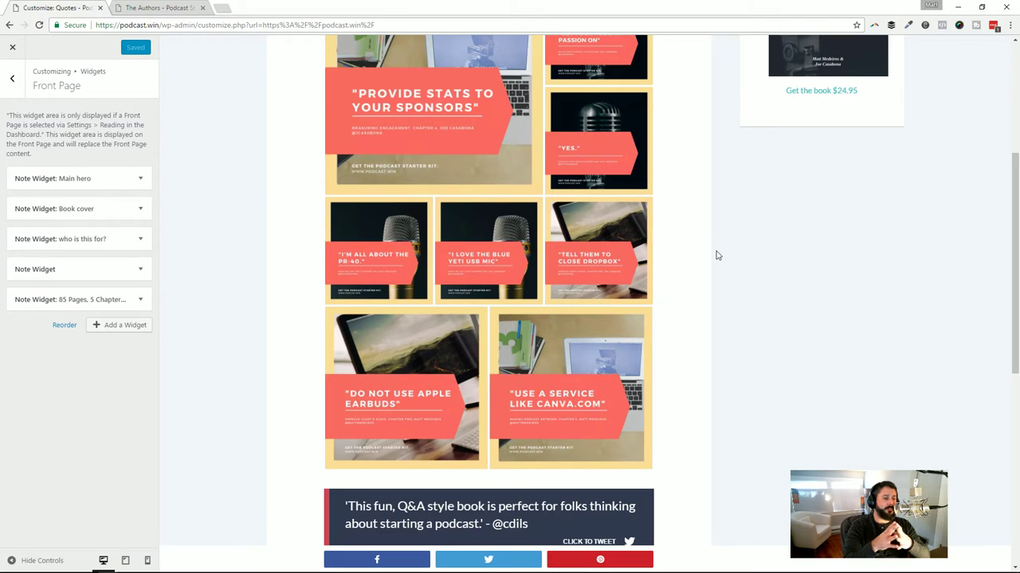
{"action": "scroll", "coordinate": [715, 255], "scroll_direction": "up", "scroll_amount": 3}
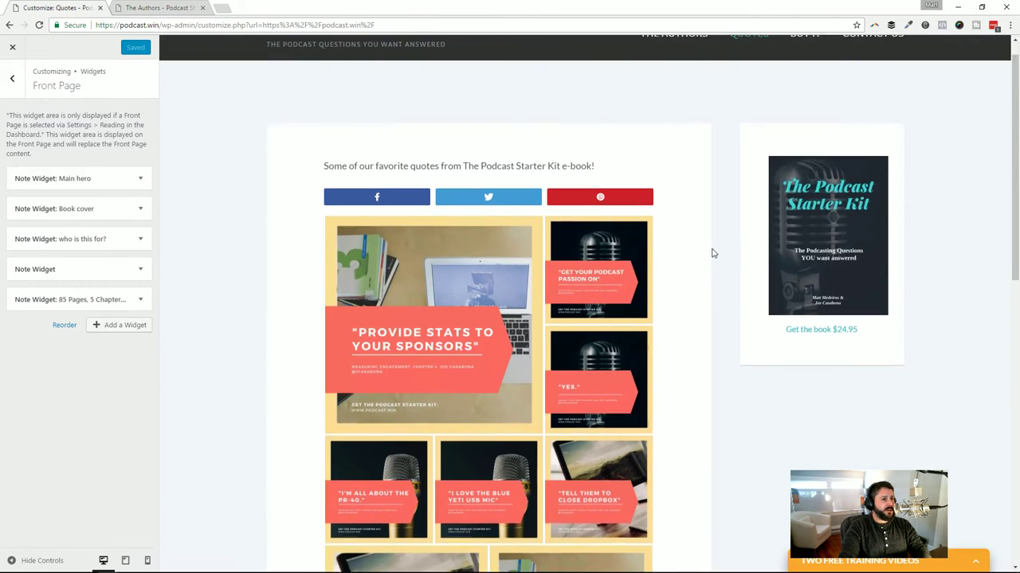
{"action": "scroll", "coordinate": [712, 271], "scroll_direction": "down", "scroll_amount": 1}
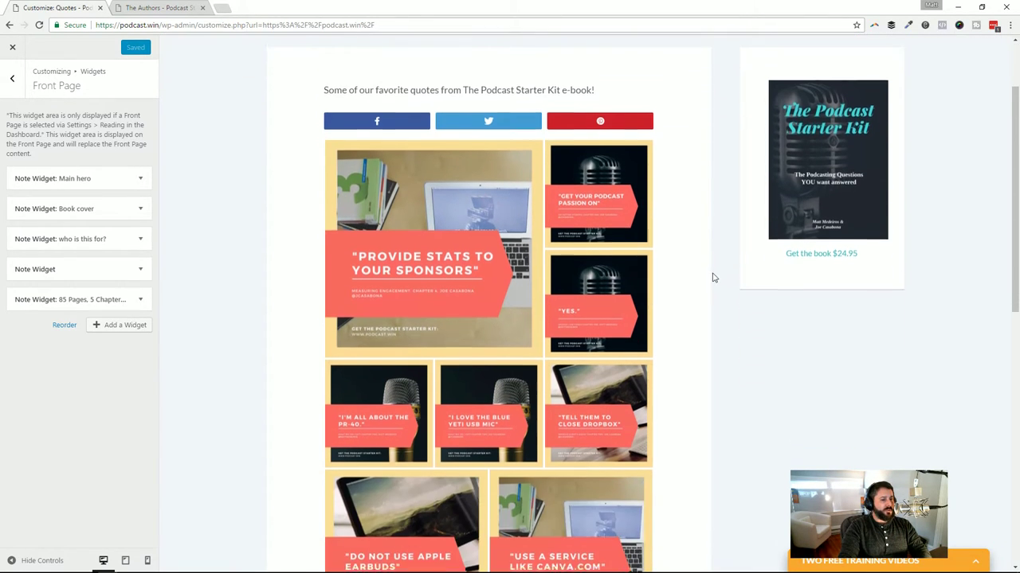
{"action": "scroll", "coordinate": [721, 275], "scroll_direction": "down", "scroll_amount": 1}
{"action": "scroll", "coordinate": [725, 278], "scroll_direction": "down", "scroll_amount": 4}
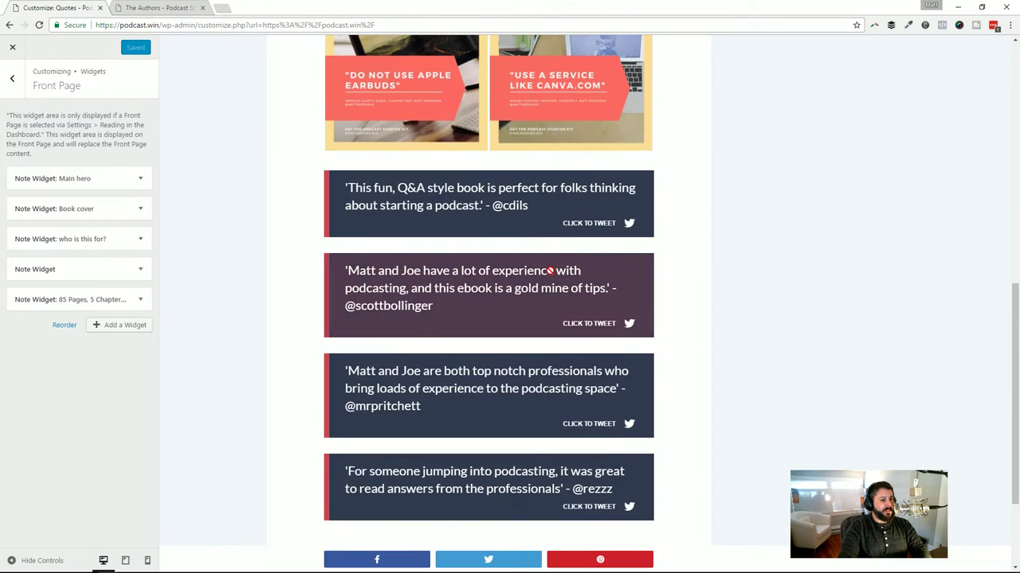
{"action": "scroll", "coordinate": [741, 280], "scroll_direction": "up", "scroll_amount": 3}
{"action": "scroll", "coordinate": [725, 275], "scroll_direction": "up", "scroll_amount": 4}
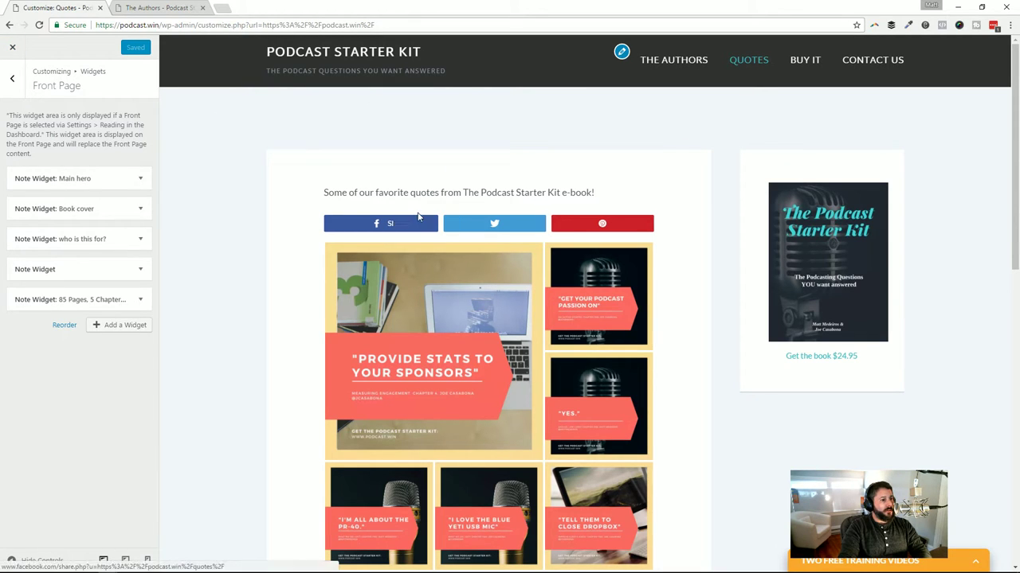
{"action": "scroll", "coordinate": [448, 209], "scroll_direction": "down", "scroll_amount": 2}
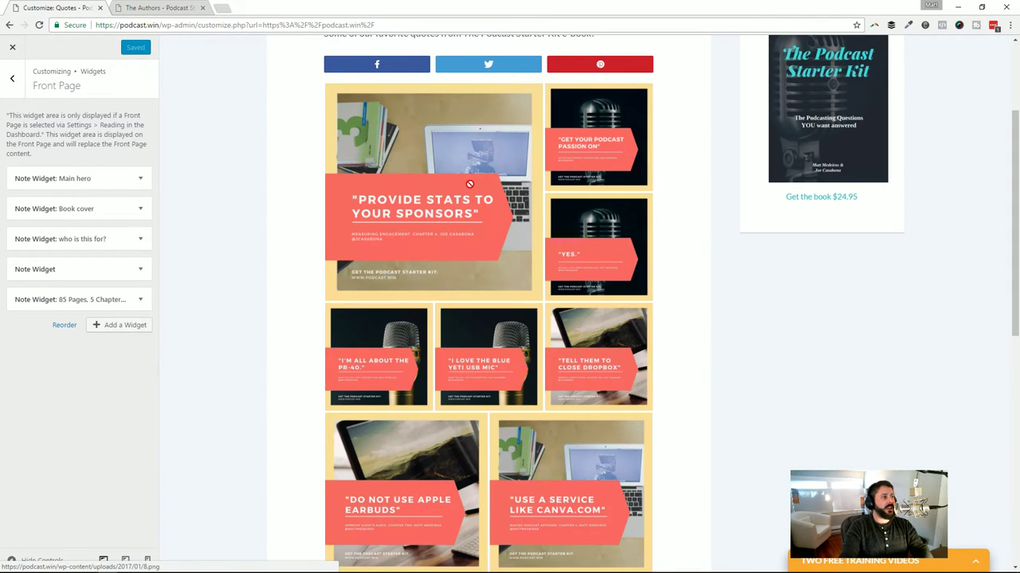
{"action": "left_click", "coordinate": [12, 47]}
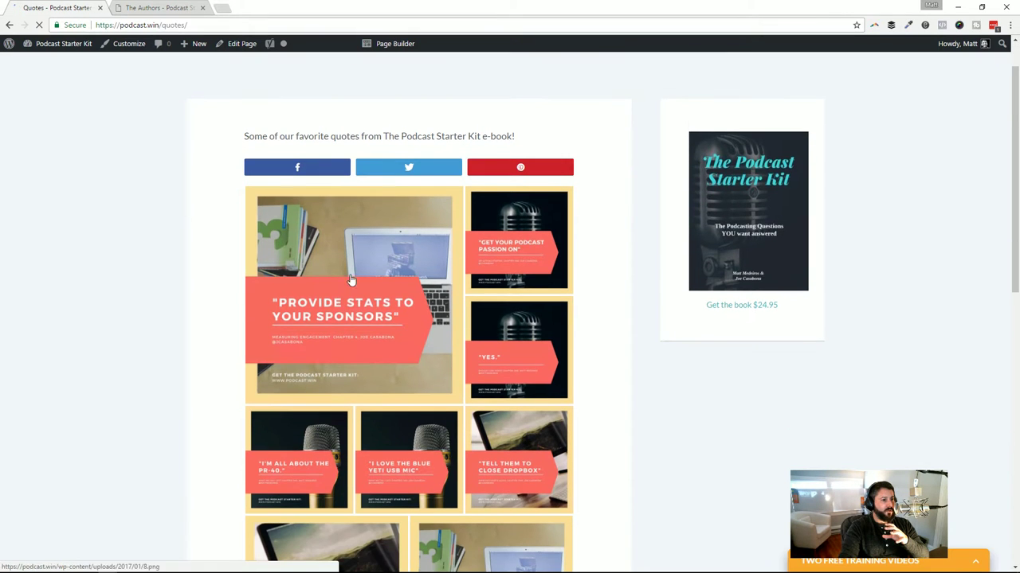
Enlarge the 'Provide stats to your sponsors' image, advance to the PR-40 quote, then return to Quotes
{"action": "scroll", "coordinate": [592, 319], "scroll_direction": "down", "scroll_amount": 2}
{"action": "left_click", "coordinate": [338, 189]}
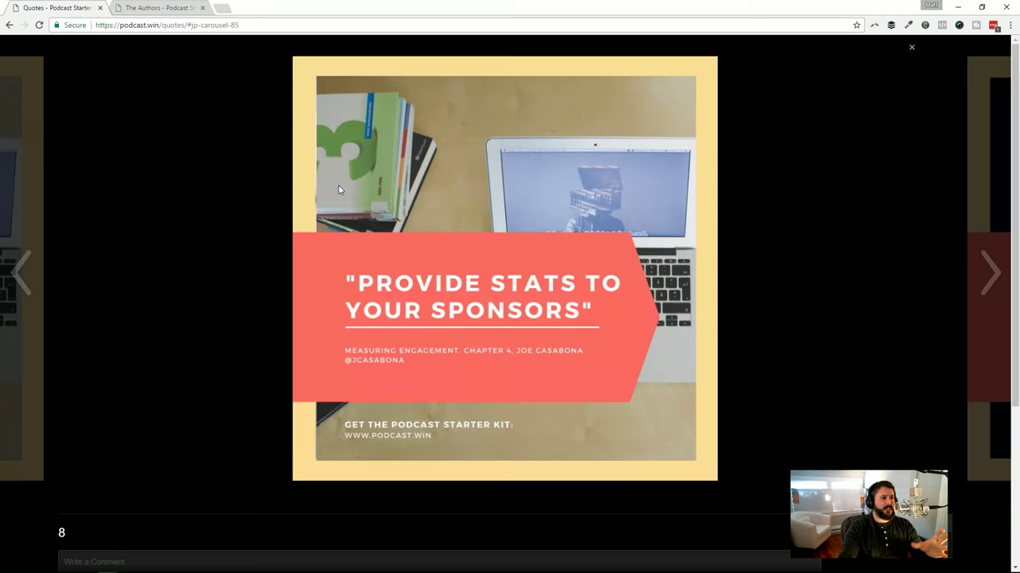
{"action": "left_click", "coordinate": [990, 267]}
{"action": "left_click", "coordinate": [990, 267]}
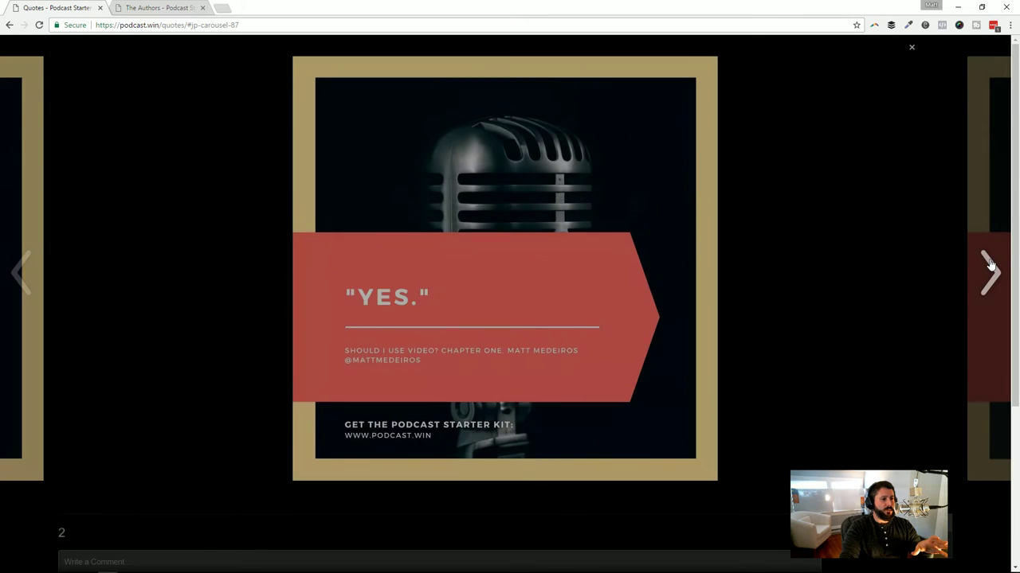
{"action": "left_click", "coordinate": [990, 267]}
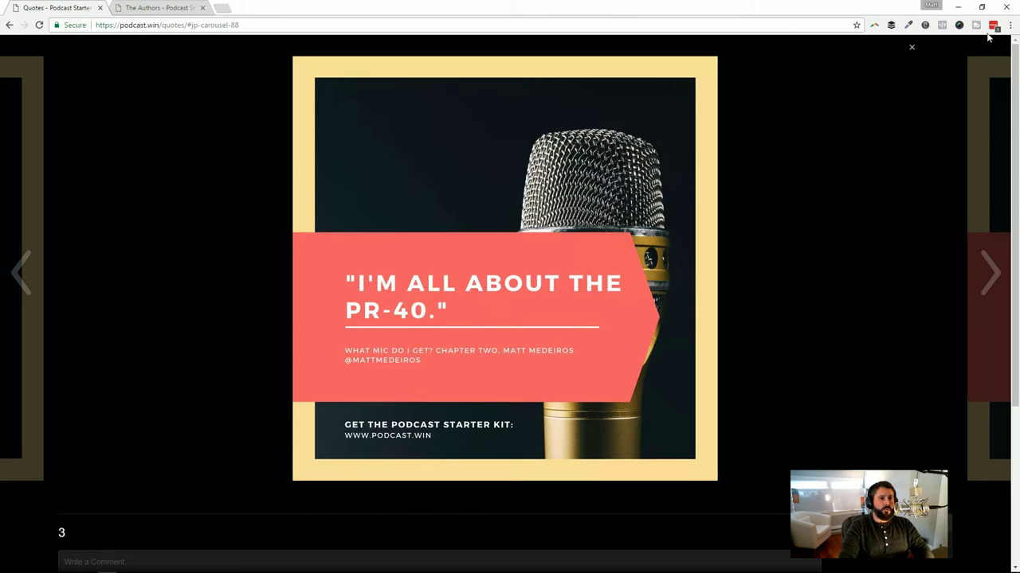
{"action": "left_click", "coordinate": [912, 49]}
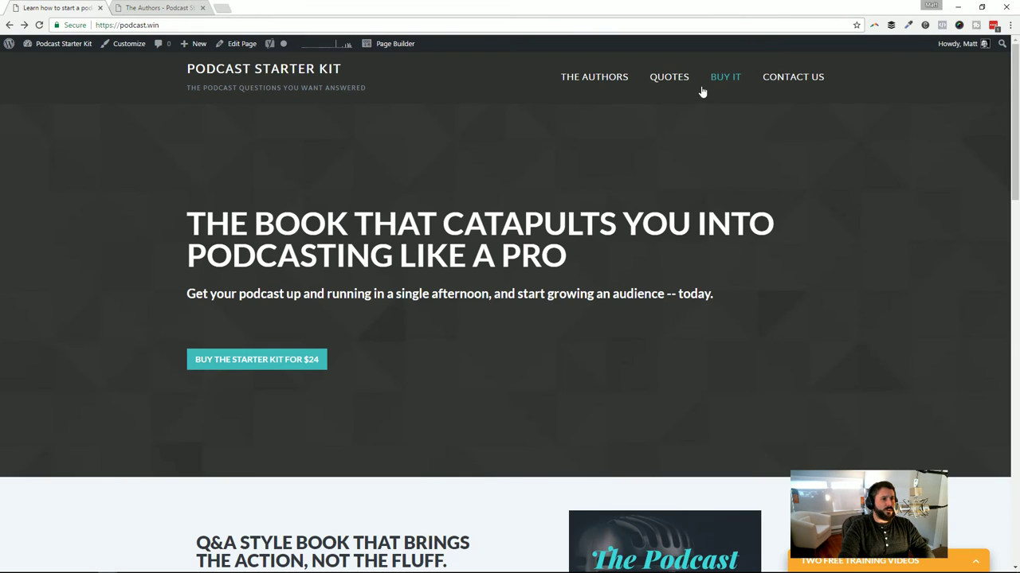
{"action": "left_click", "coordinate": [679, 85]}
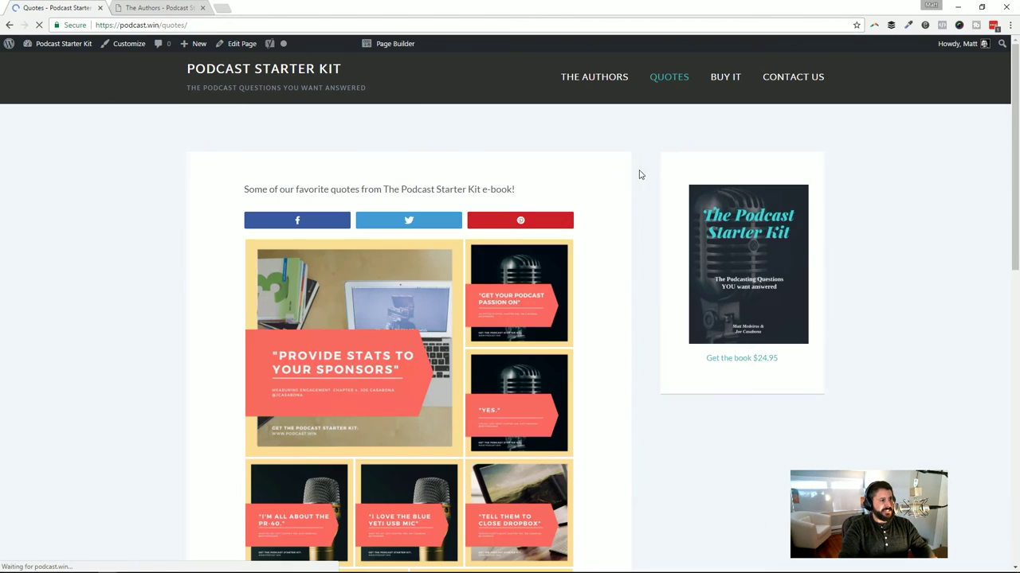
{"action": "scroll", "coordinate": [552, 257], "scroll_direction": "down", "scroll_amount": 2}
{"action": "scroll", "coordinate": [552, 257], "scroll_direction": "down", "scroll_amount": 2}
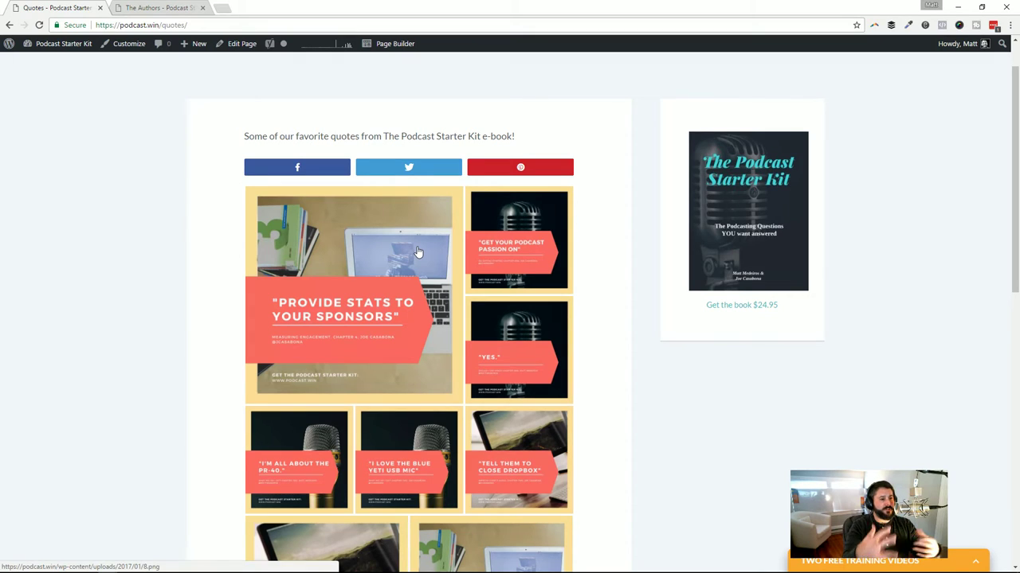
{"action": "scroll", "coordinate": [426, 207], "scroll_direction": "down", "scroll_amount": 3}
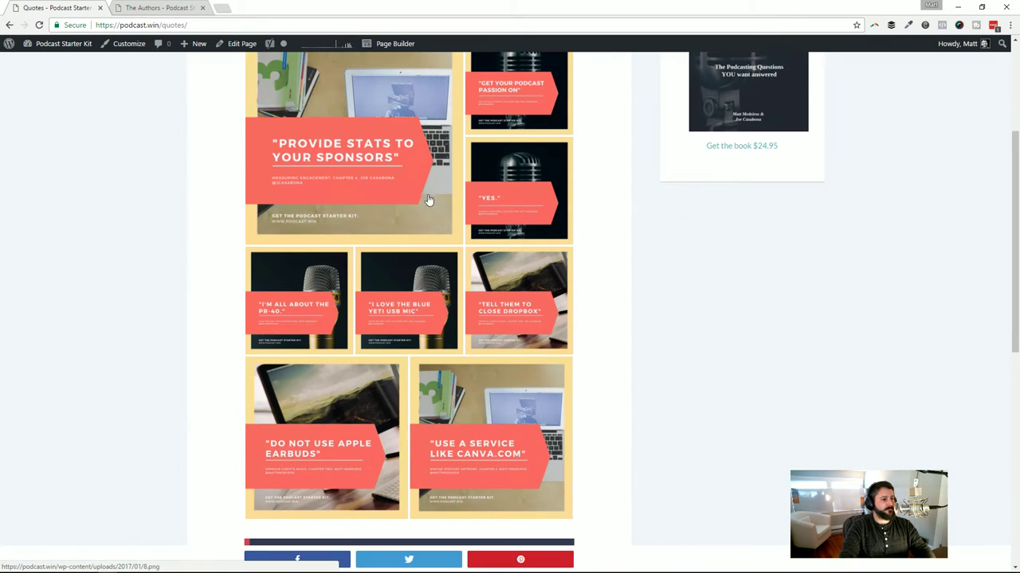
{"action": "scroll", "coordinate": [510, 319], "scroll_direction": "down", "scroll_amount": 2}
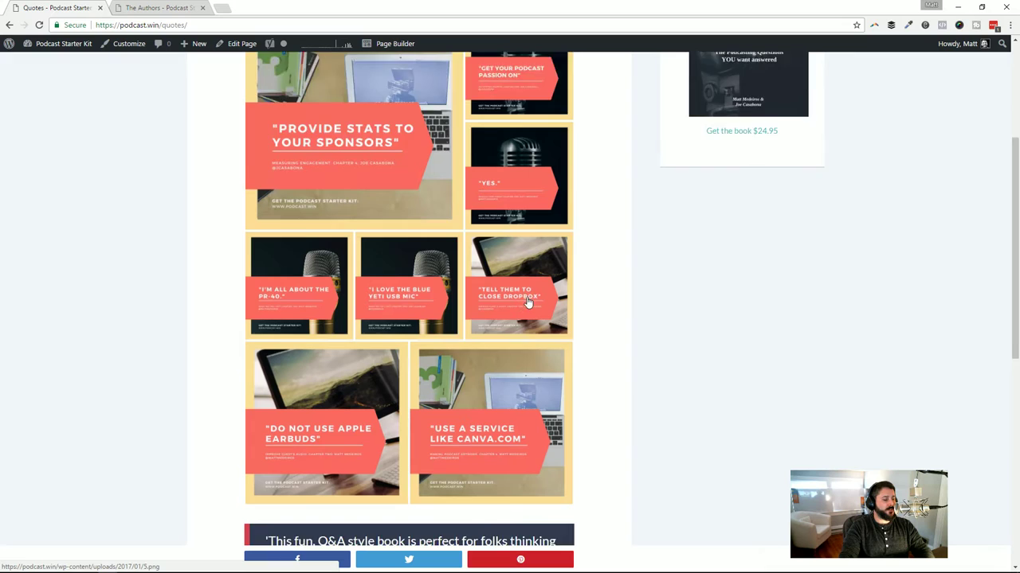
{"action": "scroll", "coordinate": [510, 191], "scroll_direction": "down", "scroll_amount": 3}
{"action": "scroll", "coordinate": [522, 209], "scroll_direction": "up", "scroll_amount": 8}
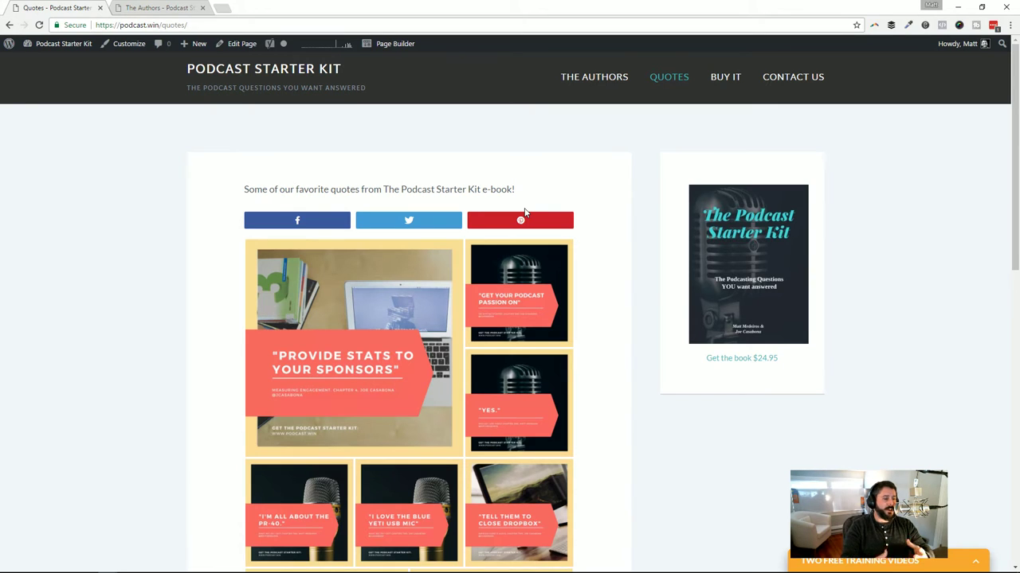
{"action": "left_click", "coordinate": [522, 267]}
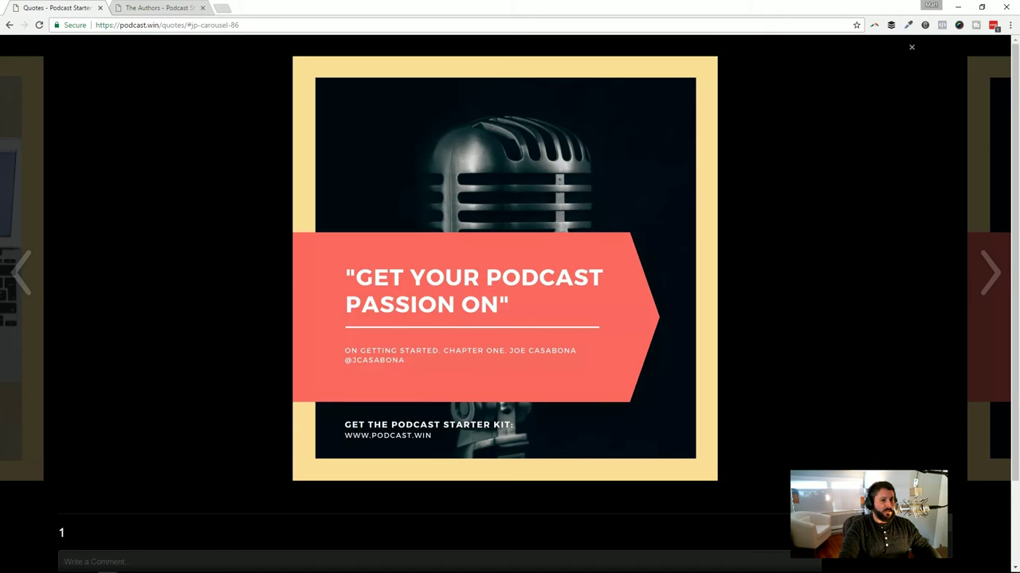
{"action": "left_click", "coordinate": [992, 279]}
{"action": "left_click", "coordinate": [989, 281]}
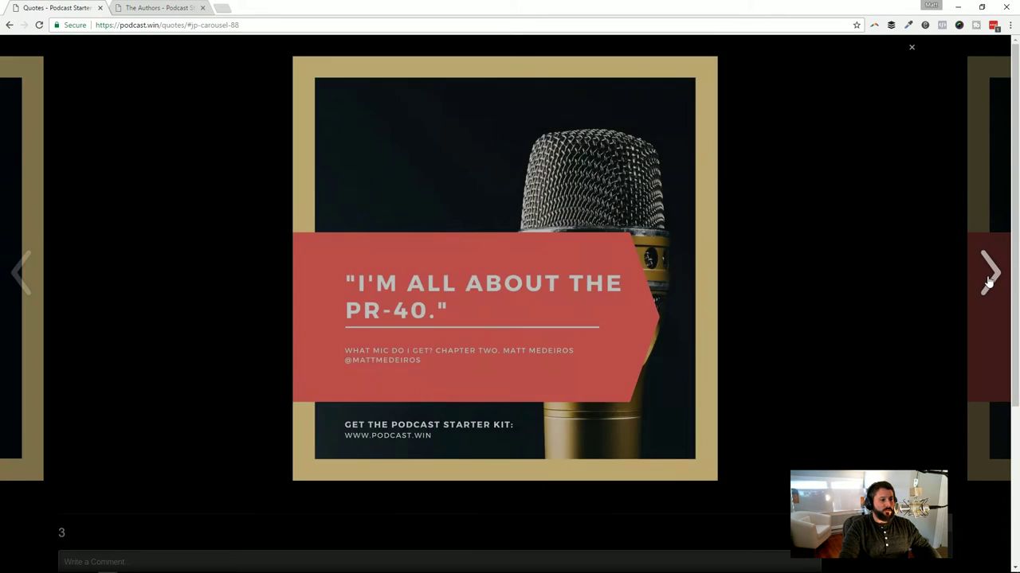
{"action": "left_click", "coordinate": [989, 280]}
{"action": "left_click", "coordinate": [988, 280]}
{"action": "left_click", "coordinate": [989, 281]}
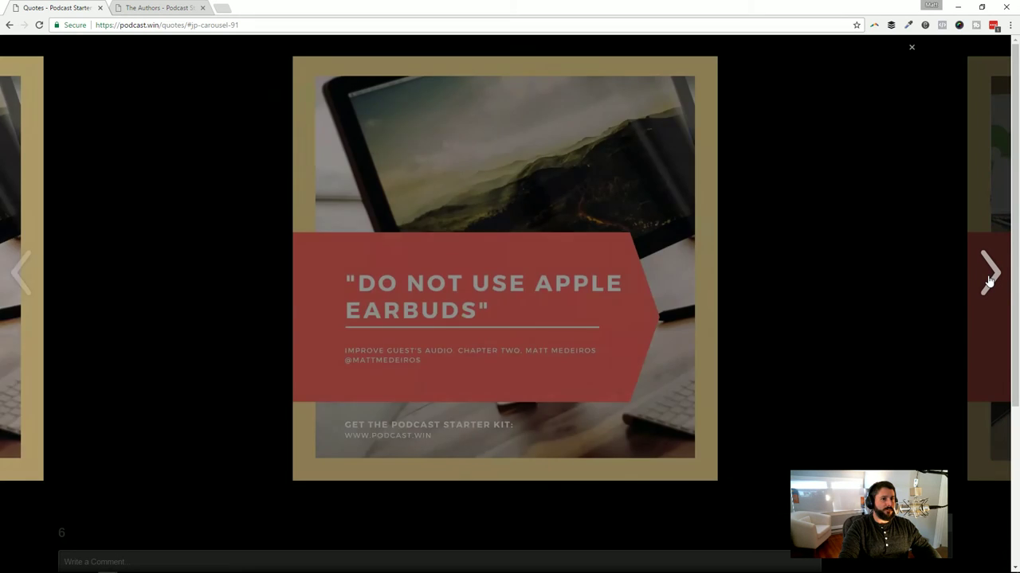
{"action": "left_click", "coordinate": [988, 281]}
{"action": "left_click", "coordinate": [911, 47]}
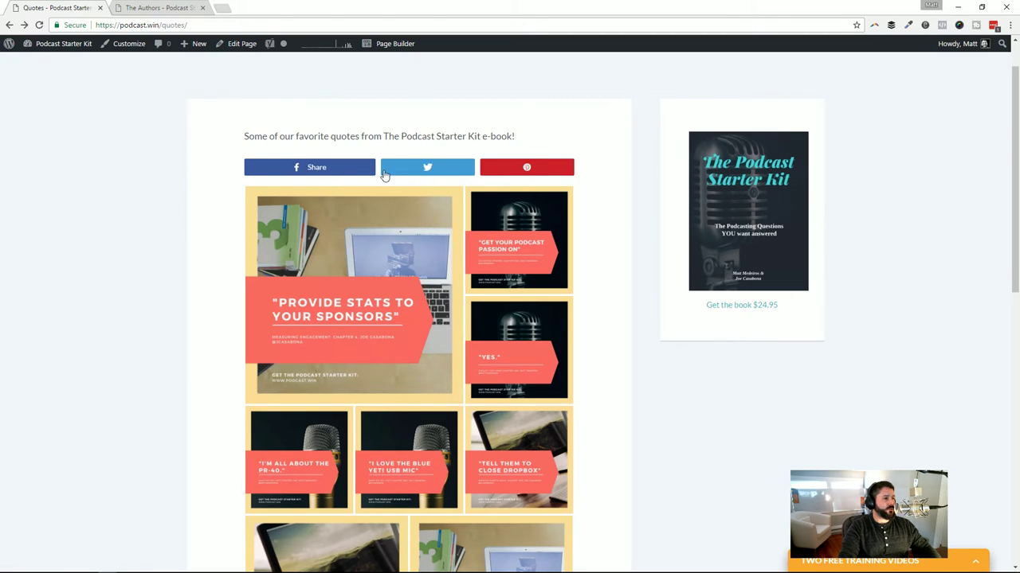
{"action": "scroll", "coordinate": [637, 239], "scroll_direction": "down", "scroll_amount": 8}
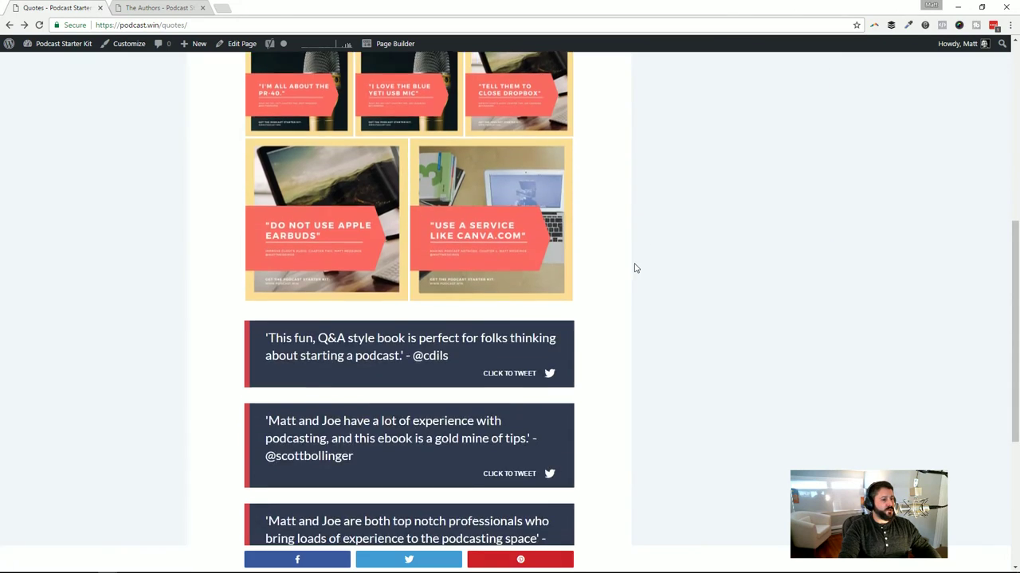
{"action": "scroll", "coordinate": [624, 293], "scroll_direction": "up", "scroll_amount": 2}
{"action": "scroll", "coordinate": [624, 293], "scroll_direction": "up", "scroll_amount": 6}
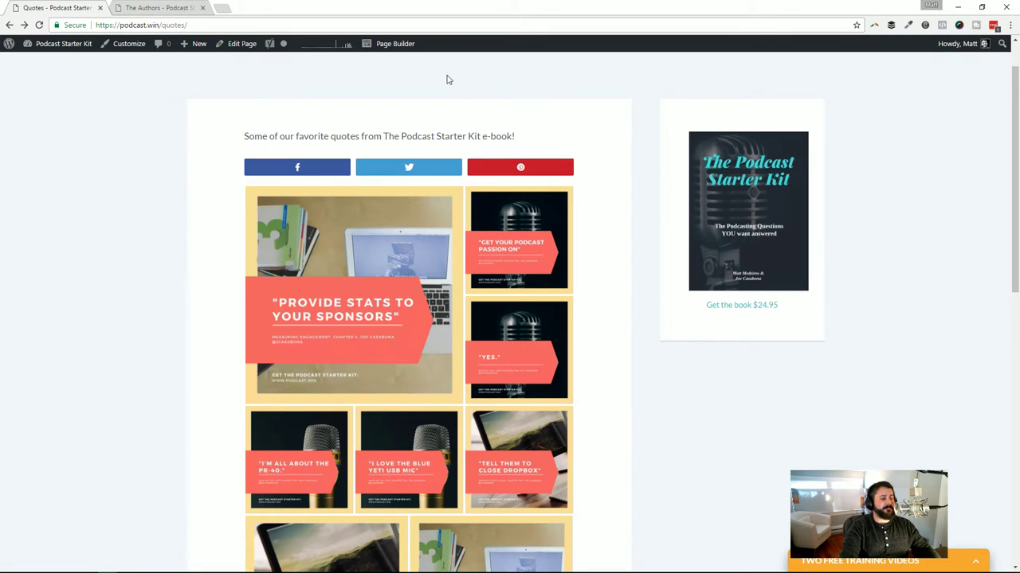
{"action": "scroll", "coordinate": [450, 109], "scroll_direction": "down", "scroll_amount": 1}
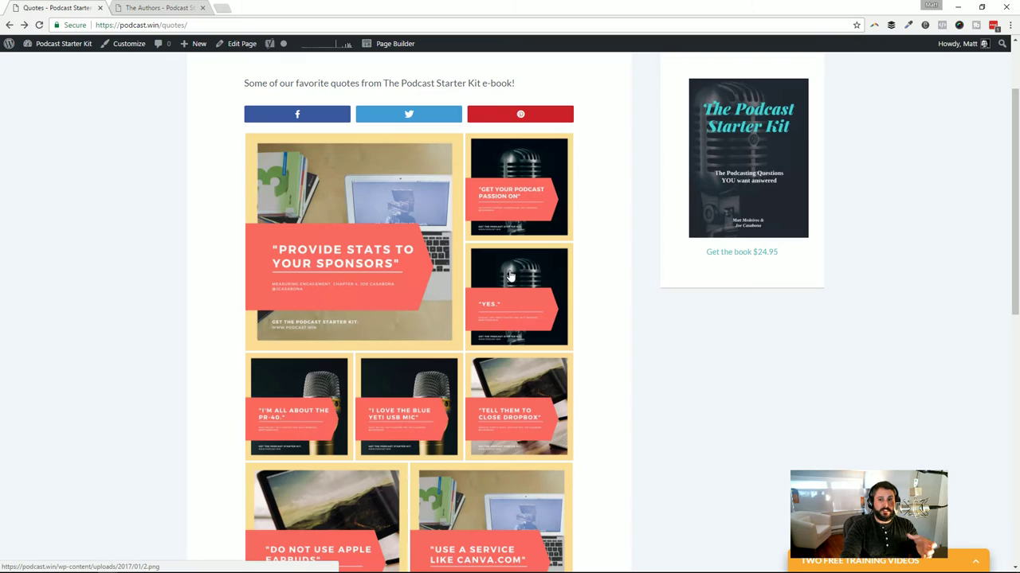
{"action": "scroll", "coordinate": [506, 275], "scroll_direction": "down", "scroll_amount": 5}
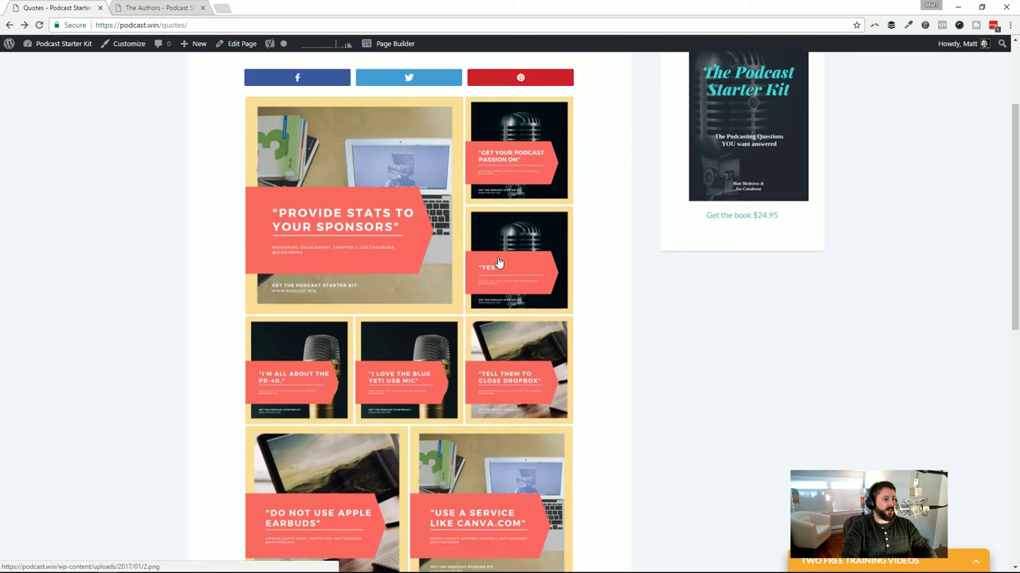
{"action": "scroll", "coordinate": [597, 294], "scroll_direction": "up", "scroll_amount": 5}
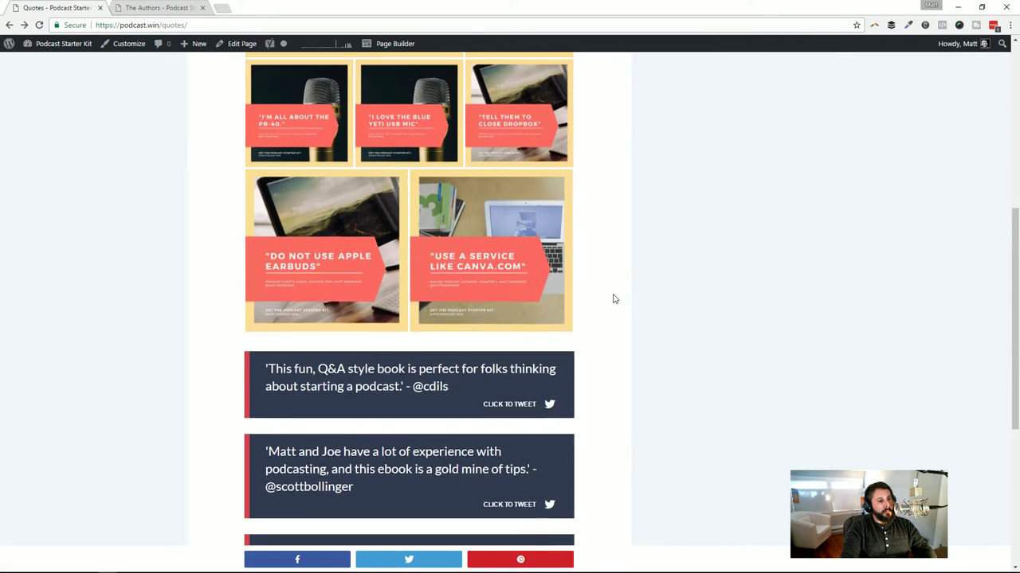
{"action": "scroll", "coordinate": [602, 266], "scroll_direction": "down", "scroll_amount": 5}
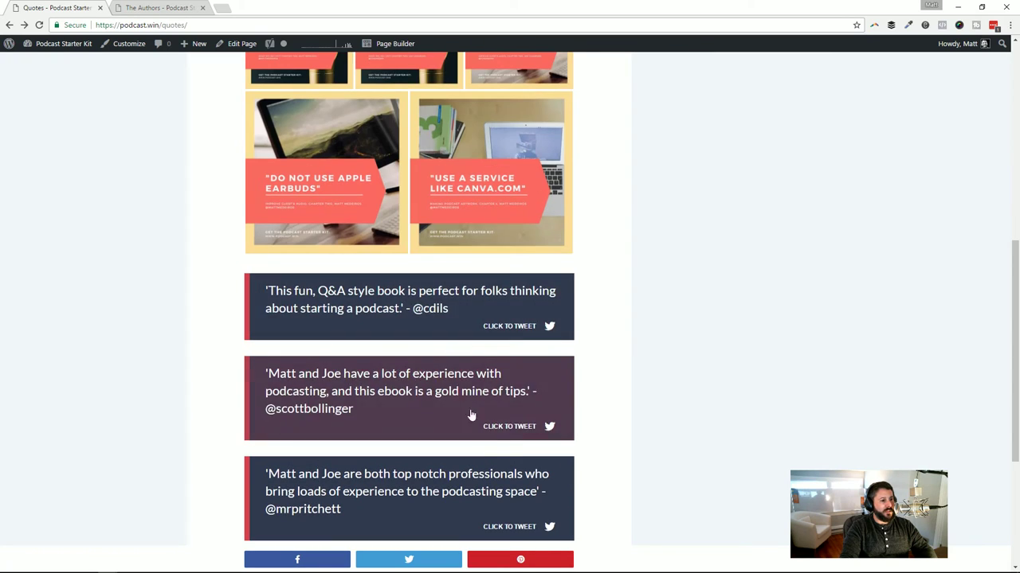
{"action": "scroll", "coordinate": [514, 390], "scroll_direction": "down", "scroll_amount": 2}
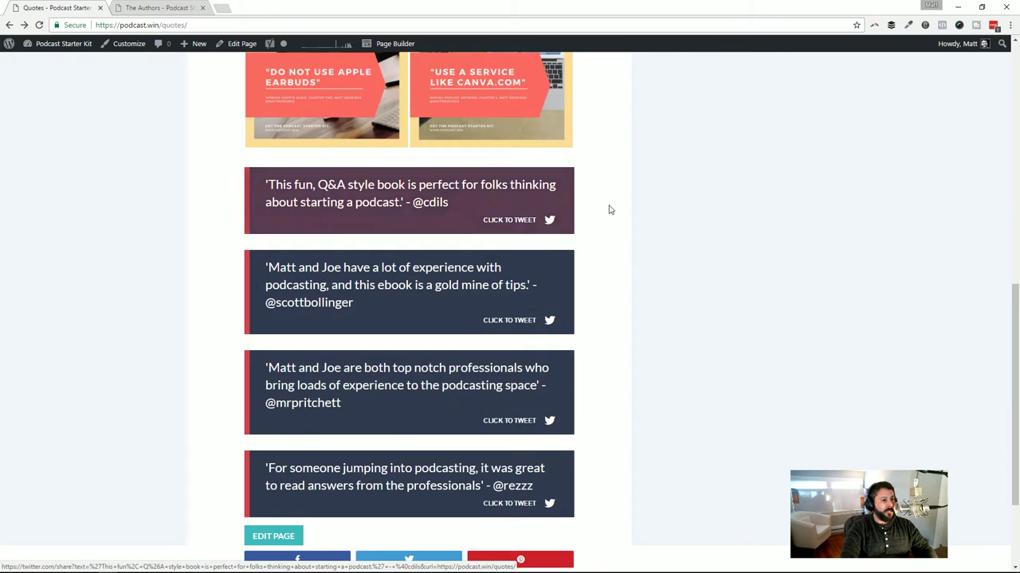
{"action": "scroll", "coordinate": [608, 209], "scroll_direction": "up", "scroll_amount": 2}
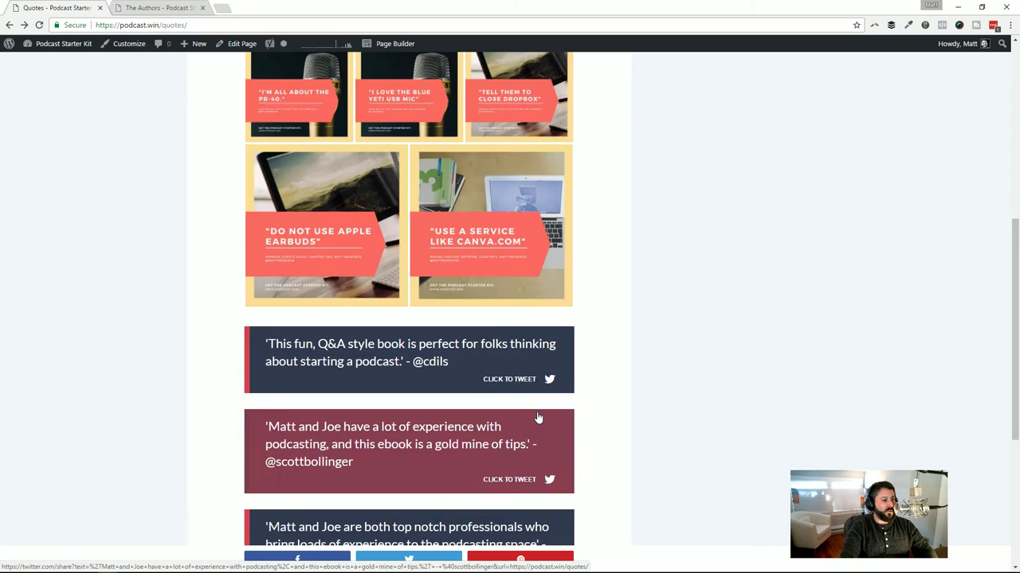
{"action": "scroll", "coordinate": [538, 418], "scroll_direction": "down", "scroll_amount": 3}
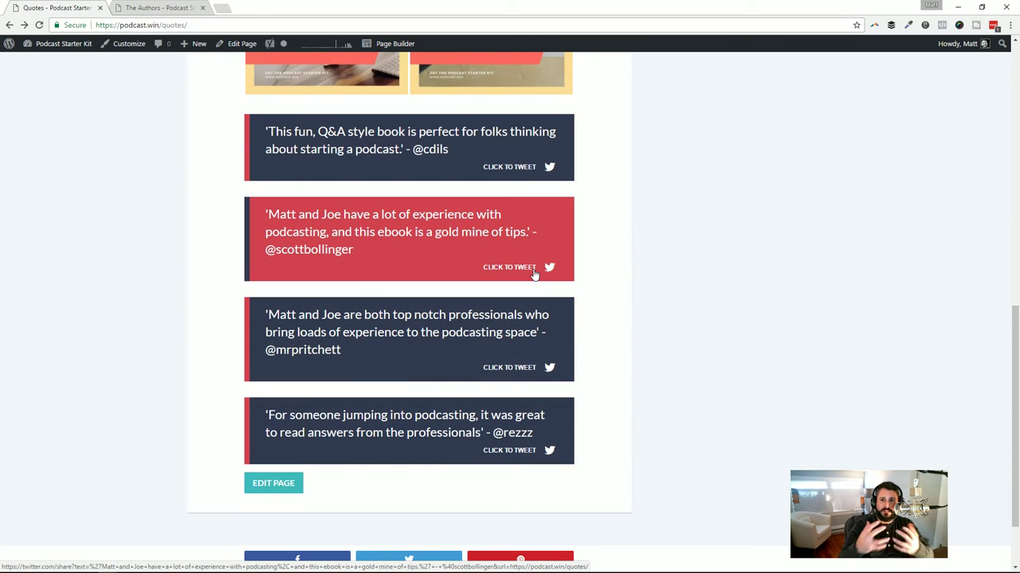
{"action": "scroll", "coordinate": [667, 328], "scroll_direction": "up", "scroll_amount": 10}
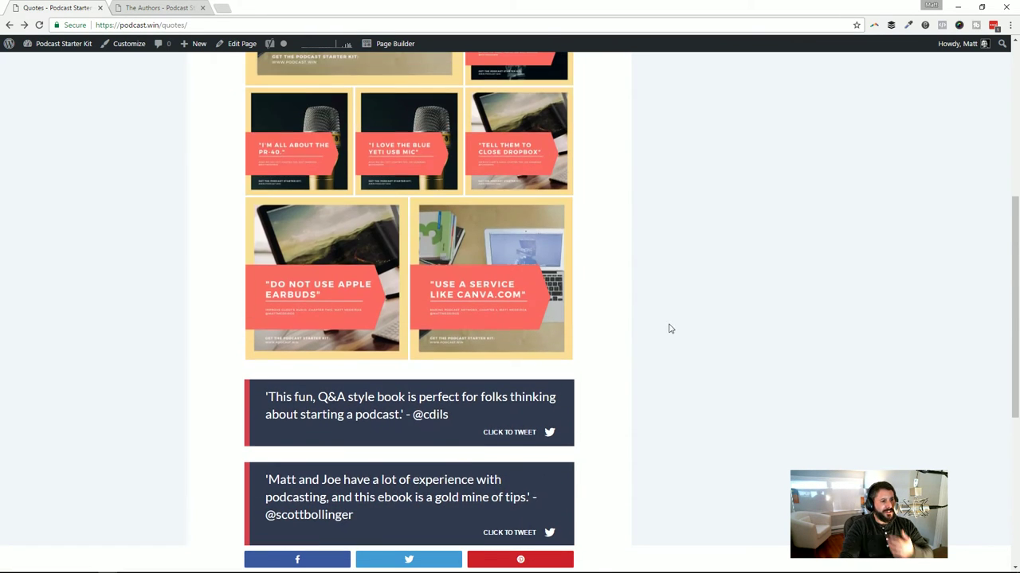
{"action": "scroll", "coordinate": [669, 335], "scroll_direction": "up", "scroll_amount": 1}
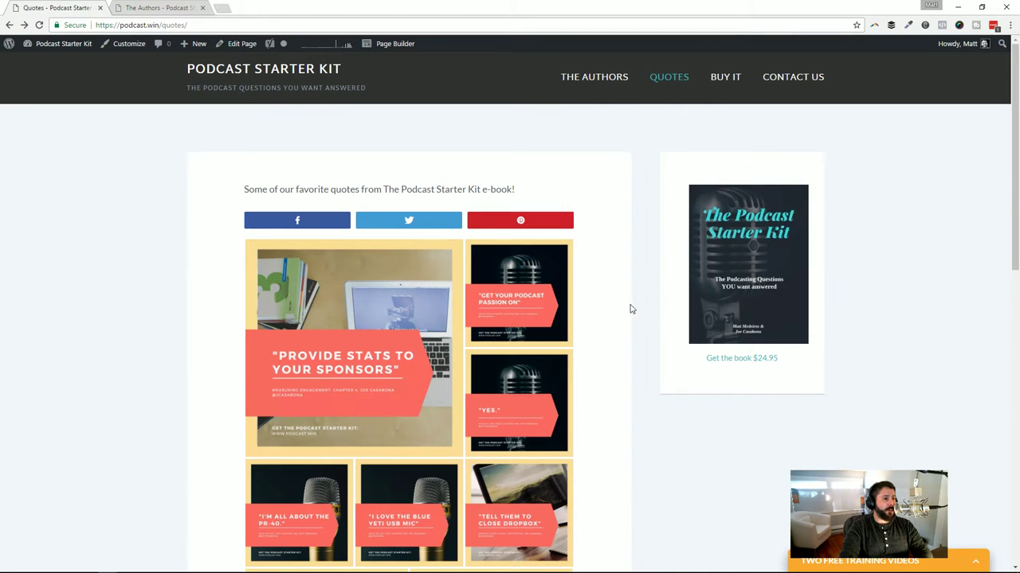
{"action": "scroll", "coordinate": [649, 416], "scroll_direction": "down", "scroll_amount": 2}
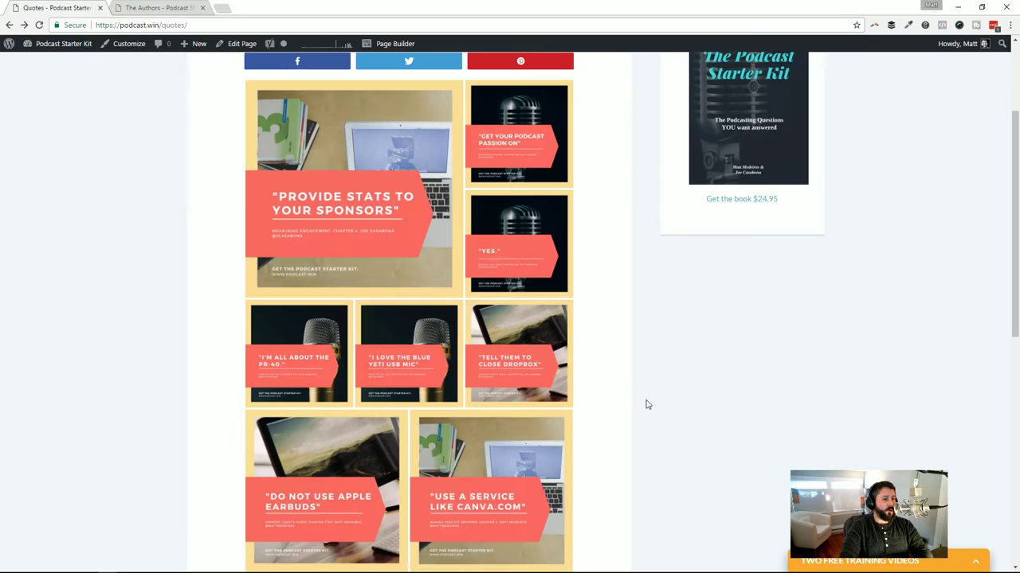
{"action": "scroll", "coordinate": [625, 359], "scroll_direction": "down", "scroll_amount": 2}
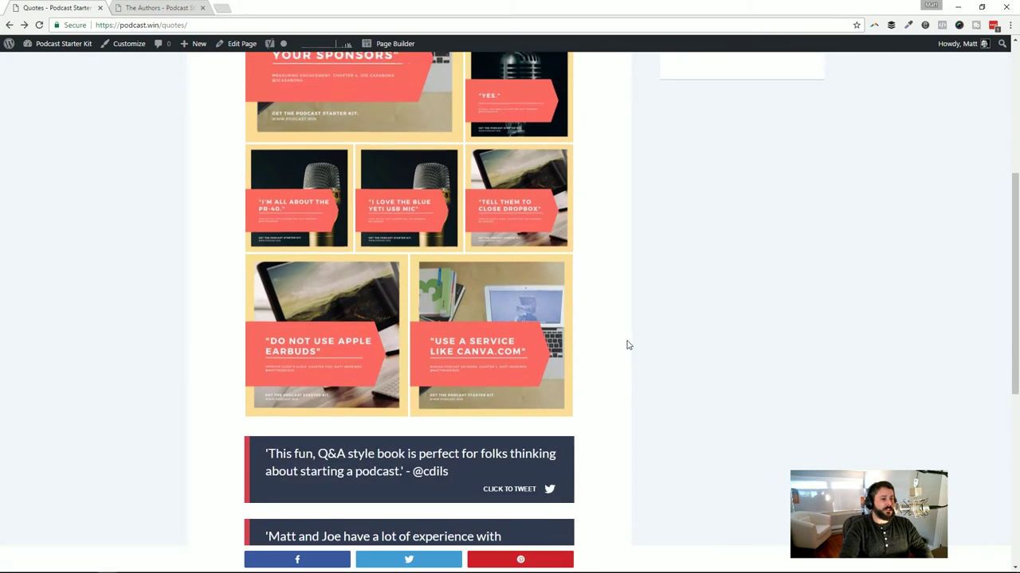
{"action": "scroll", "coordinate": [629, 343], "scroll_direction": "up", "scroll_amount": 4}
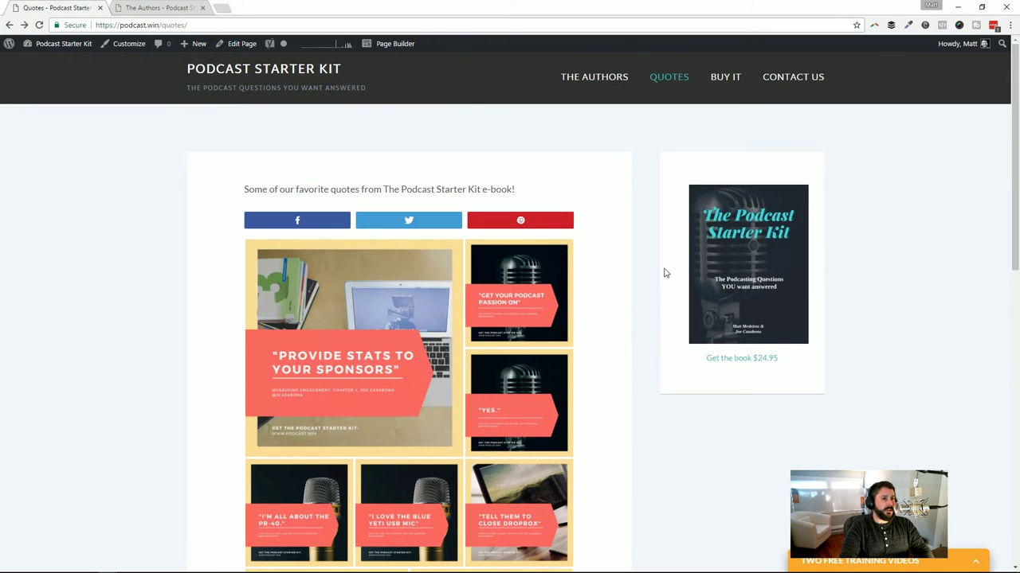
Go to the Buy it page and scroll its cover, testimonials and $24.95 offer
{"action": "left_click", "coordinate": [721, 81]}
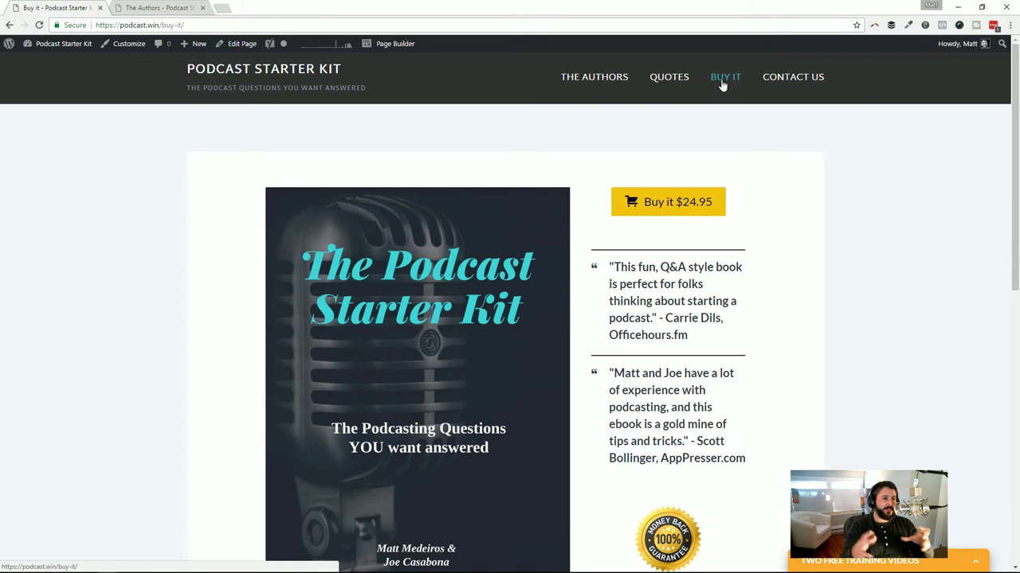
{"action": "scroll", "coordinate": [662, 198], "scroll_direction": "down", "scroll_amount": 5}
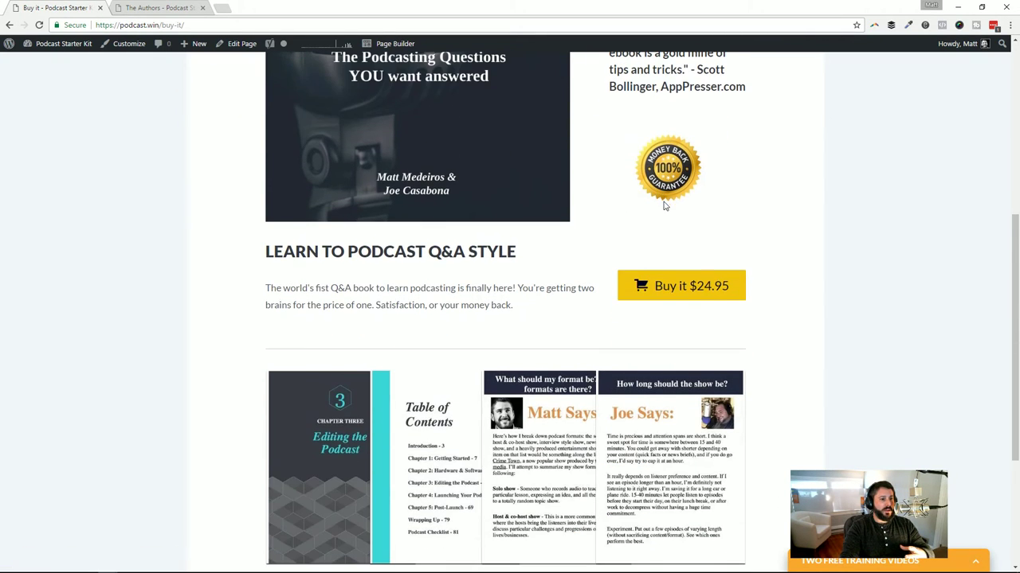
{"action": "scroll", "coordinate": [723, 289], "scroll_direction": "up", "scroll_amount": 4}
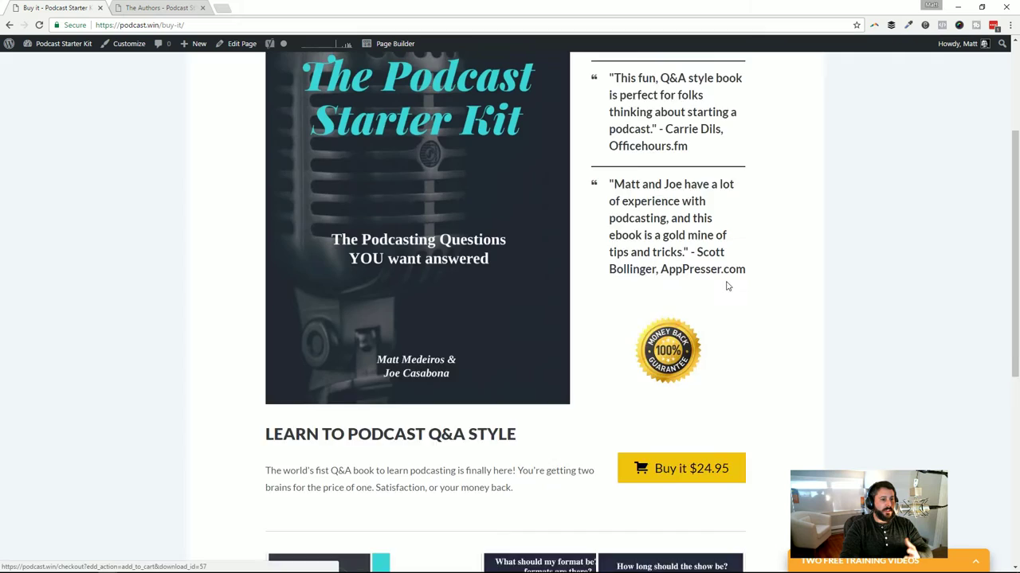
{"action": "scroll", "coordinate": [717, 262], "scroll_direction": "up", "scroll_amount": 1}
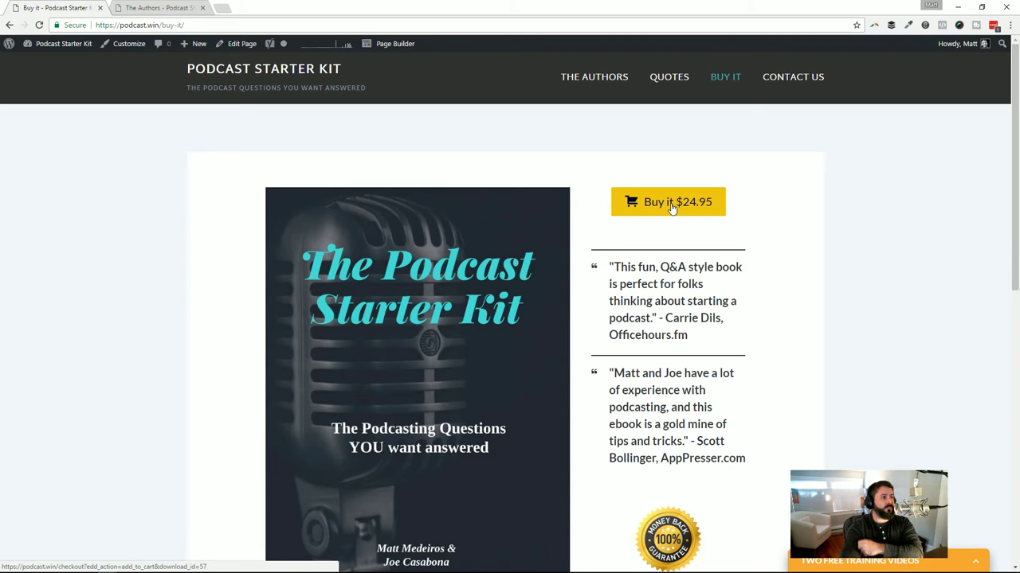
Open the admin dashboard in a new tab and list all Downloads
{"action": "mouse_move", "coordinate": [50, 43]}
{"action": "middle_click", "coordinate": [52, 64]}
{"action": "left_click", "coordinate": [182, 9]}
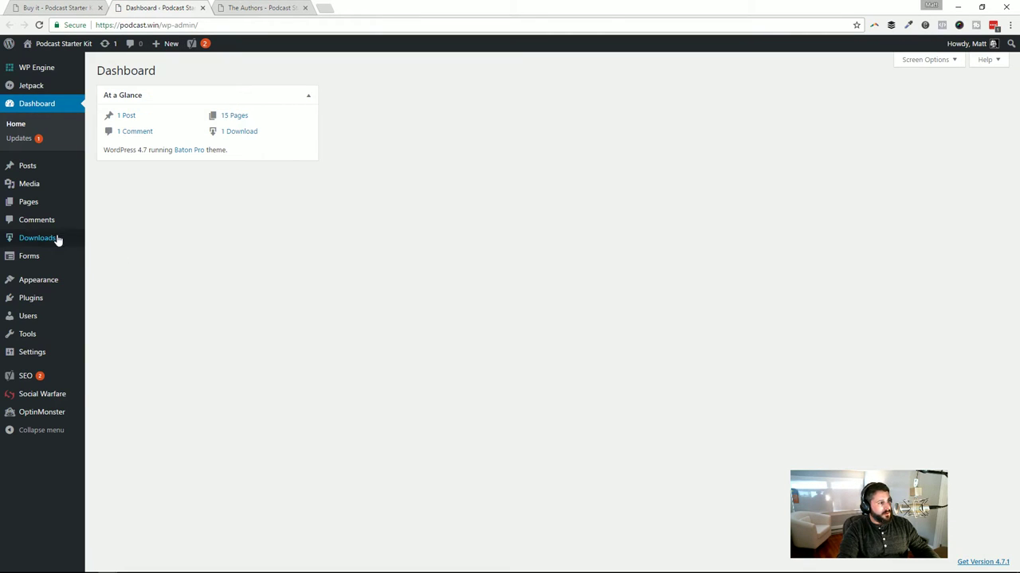
{"action": "mouse_move", "coordinate": [58, 238]}
{"action": "left_click", "coordinate": [129, 239]}
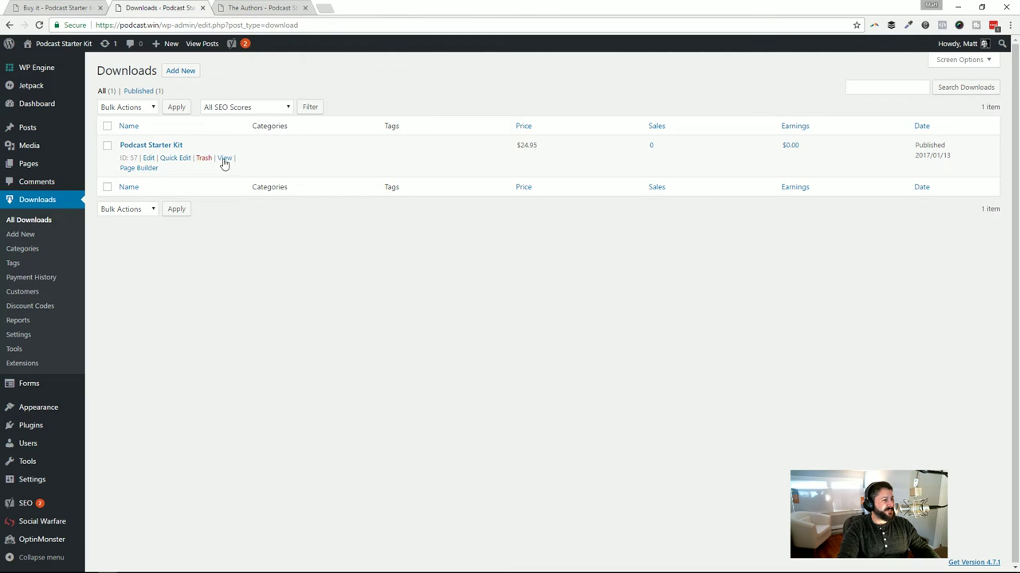
View the Podcast Starter Kit product page separately, then open the download for editing
{"action": "middle_click", "coordinate": [226, 159]}
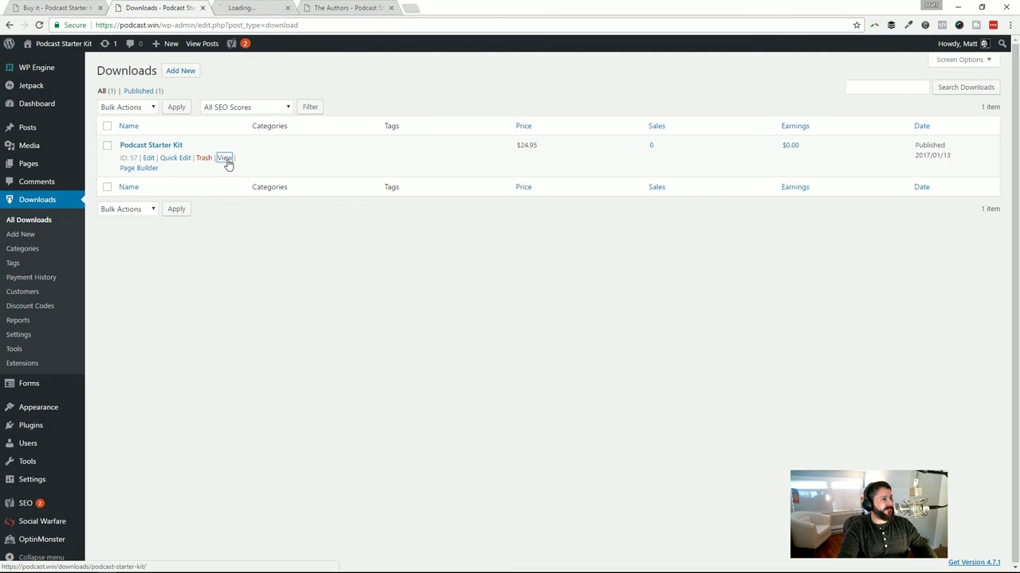
{"action": "left_click", "coordinate": [263, 8]}
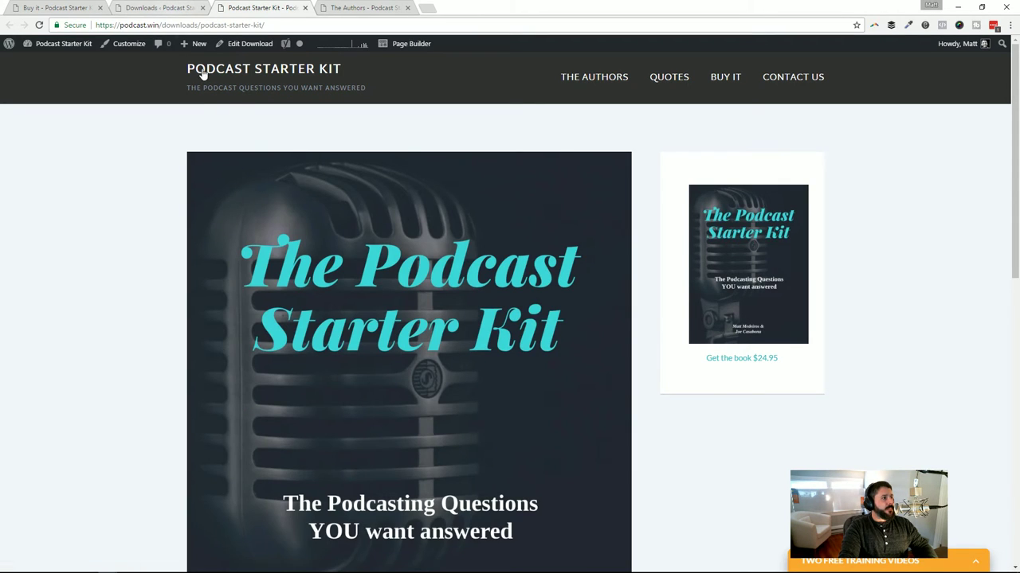
{"action": "left_click", "coordinate": [177, 10]}
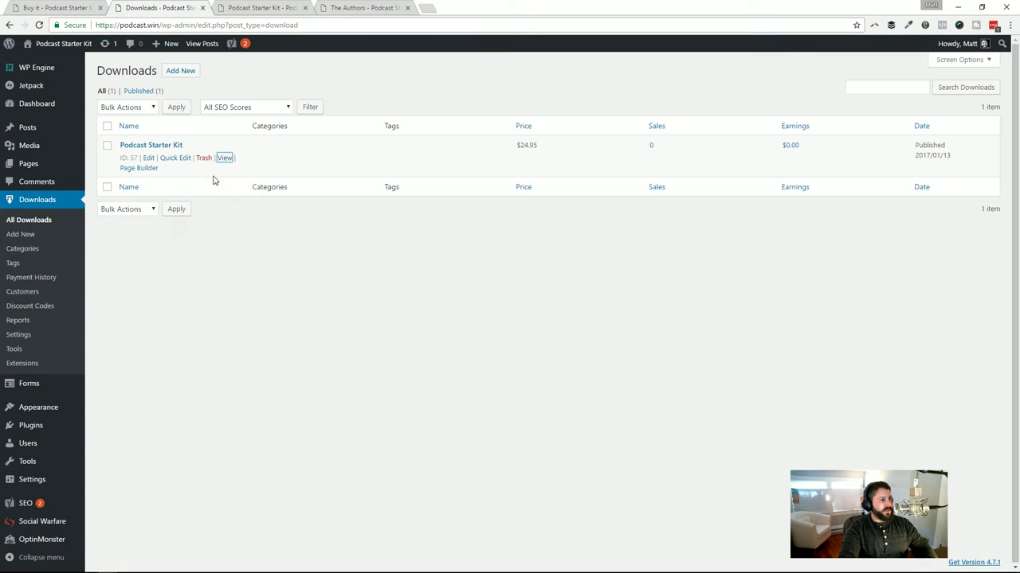
{"action": "left_click", "coordinate": [148, 158]}
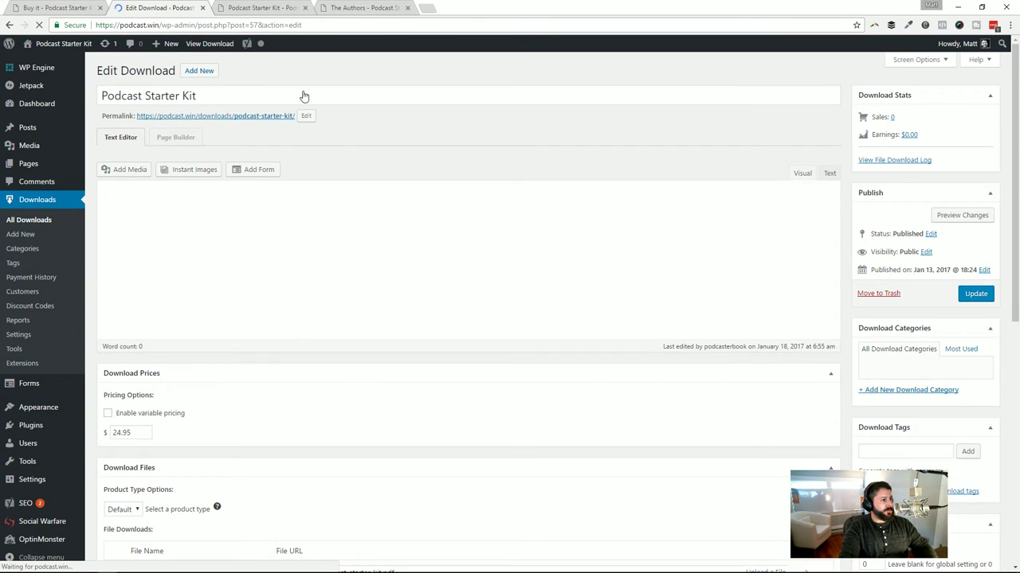
Review the Podcast Starter Kit title and description, then switch to the live product page
{"action": "left_click", "coordinate": [282, 94]}
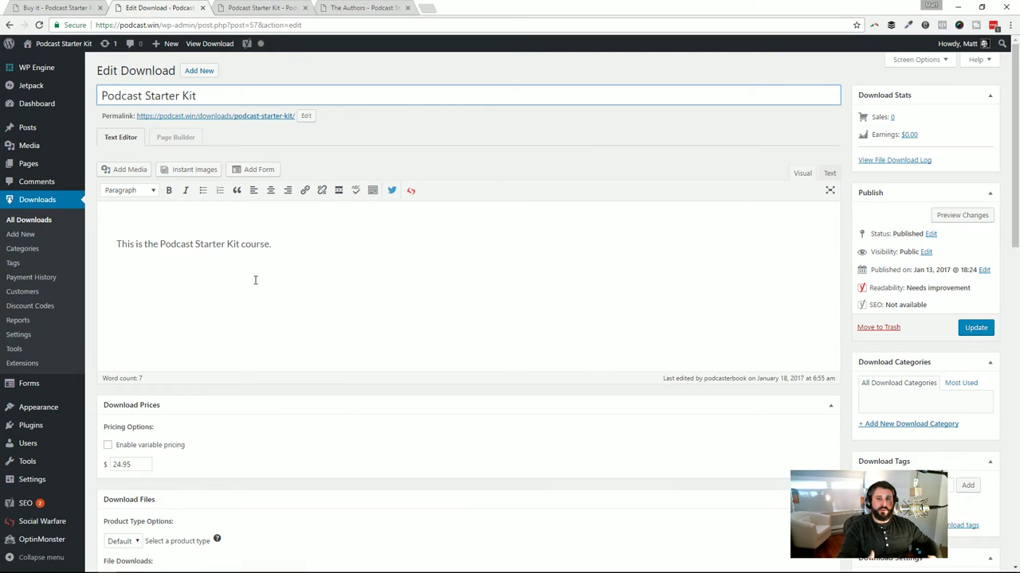
{"action": "left_click_drag", "start_coordinate": [272, 245], "coordinate": [143, 252]}
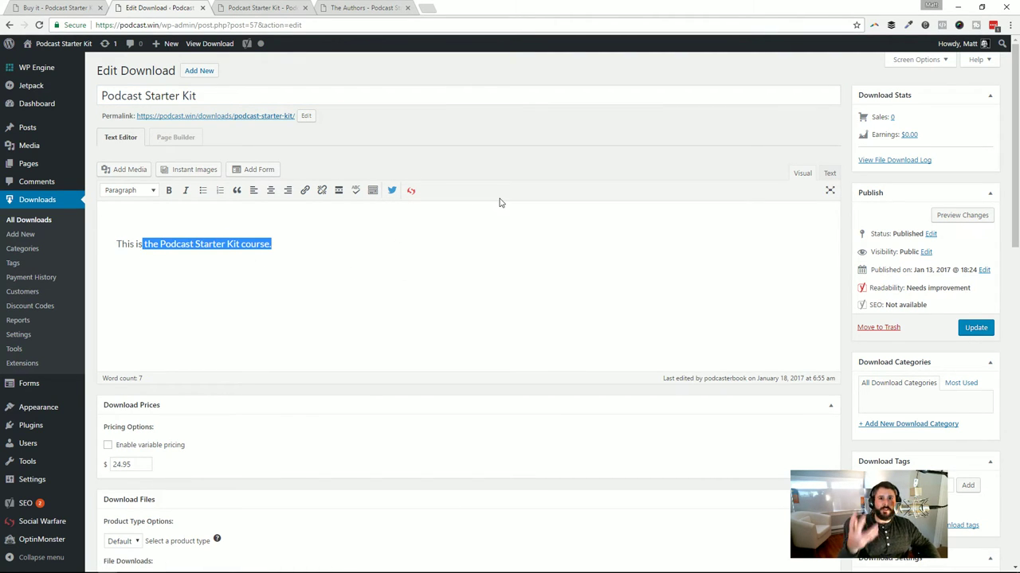
{"action": "scroll", "coordinate": [571, 267], "scroll_direction": "down", "scroll_amount": 4}
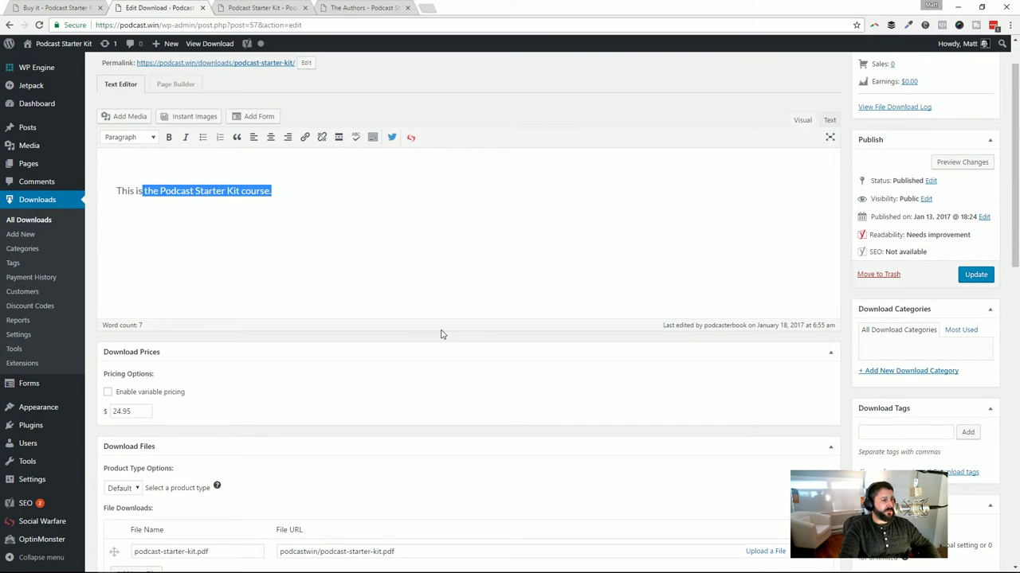
{"action": "scroll", "coordinate": [307, 239], "scroll_direction": "up", "scroll_amount": 5}
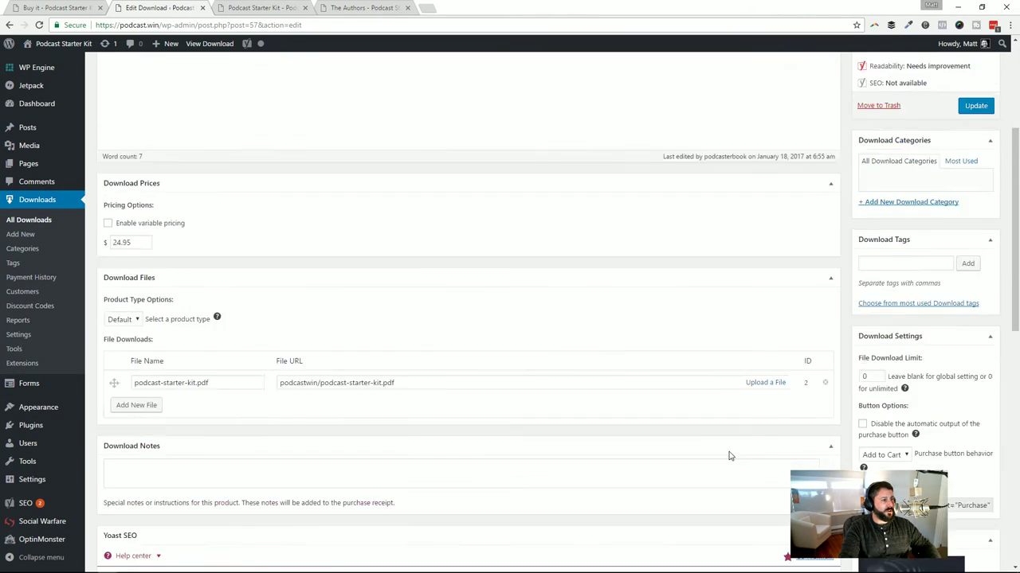
{"action": "left_click", "coordinate": [349, 250]}
{"action": "left_click_drag", "start_coordinate": [348, 249], "coordinate": [82, 244]}
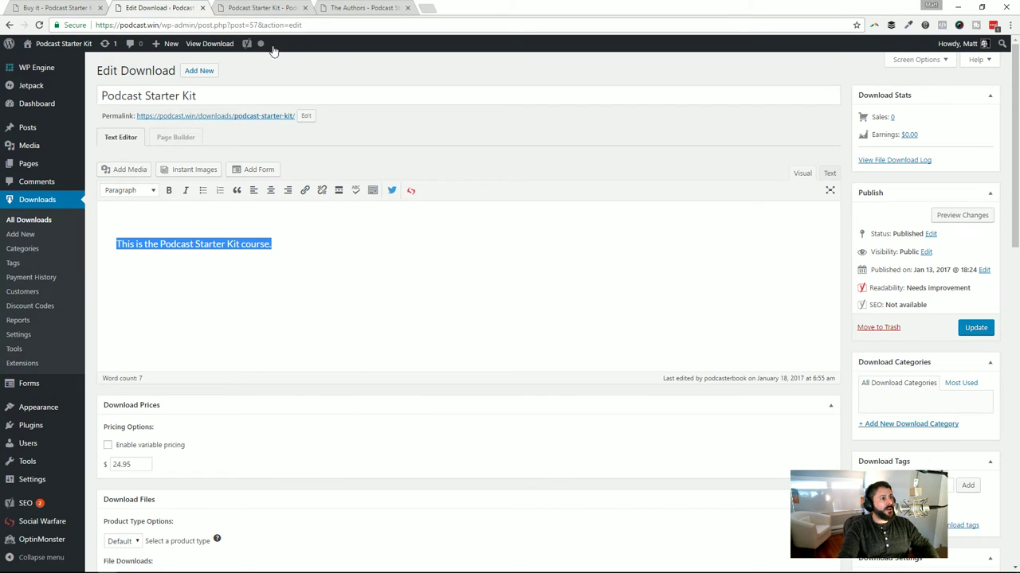
{"action": "left_click", "coordinate": [246, 7]}
{"action": "scroll", "coordinate": [501, 333], "scroll_direction": "down", "scroll_amount": 1}
Scroll the live product page and briefly highlight its product description
{"action": "scroll", "coordinate": [501, 332], "scroll_direction": "down", "scroll_amount": 6}
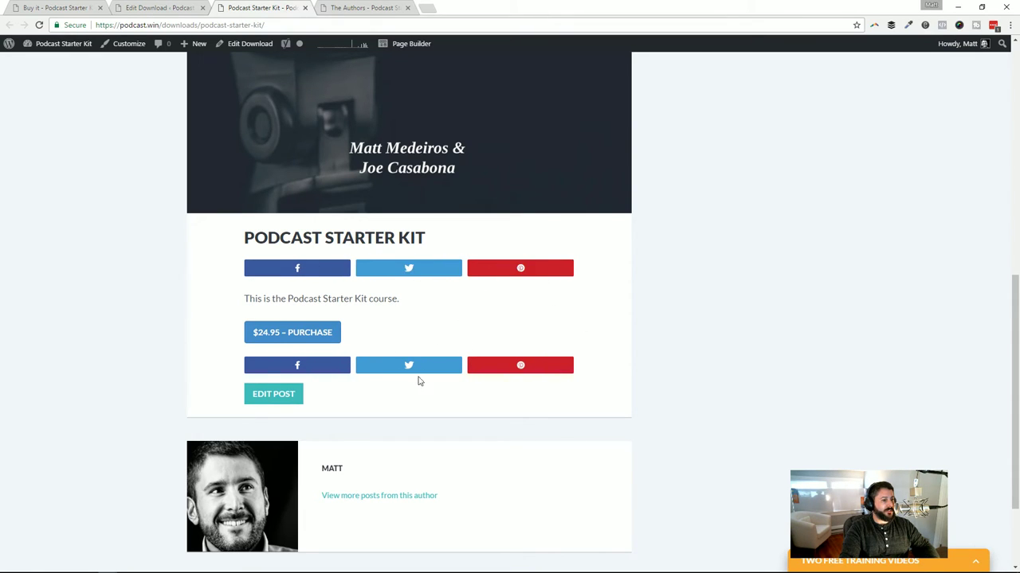
{"action": "scroll", "coordinate": [485, 318], "scroll_direction": "up", "scroll_amount": 3}
{"action": "scroll", "coordinate": [557, 239], "scroll_direction": "up", "scroll_amount": 2}
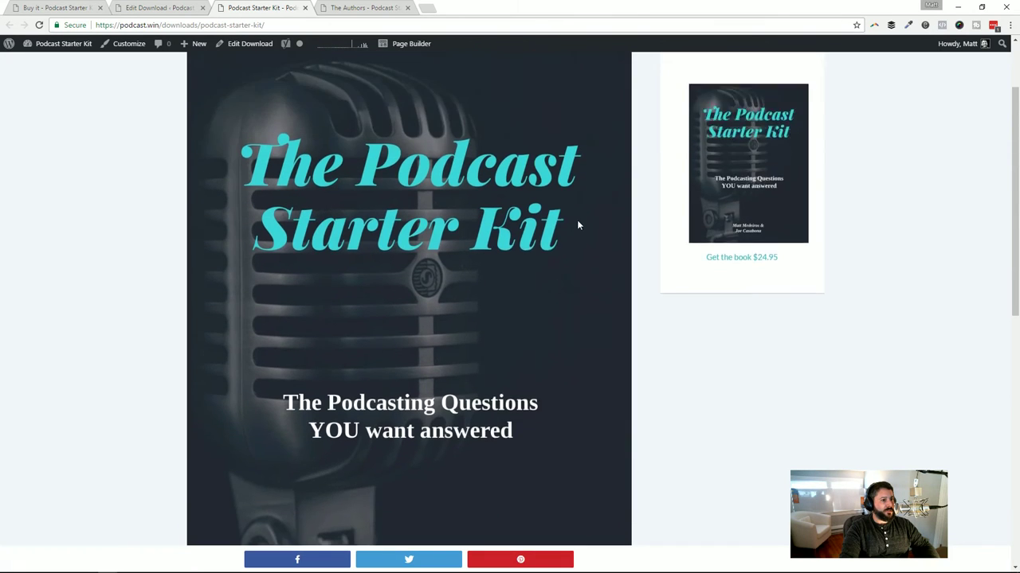
{"action": "scroll", "coordinate": [496, 358], "scroll_direction": "down", "scroll_amount": 4}
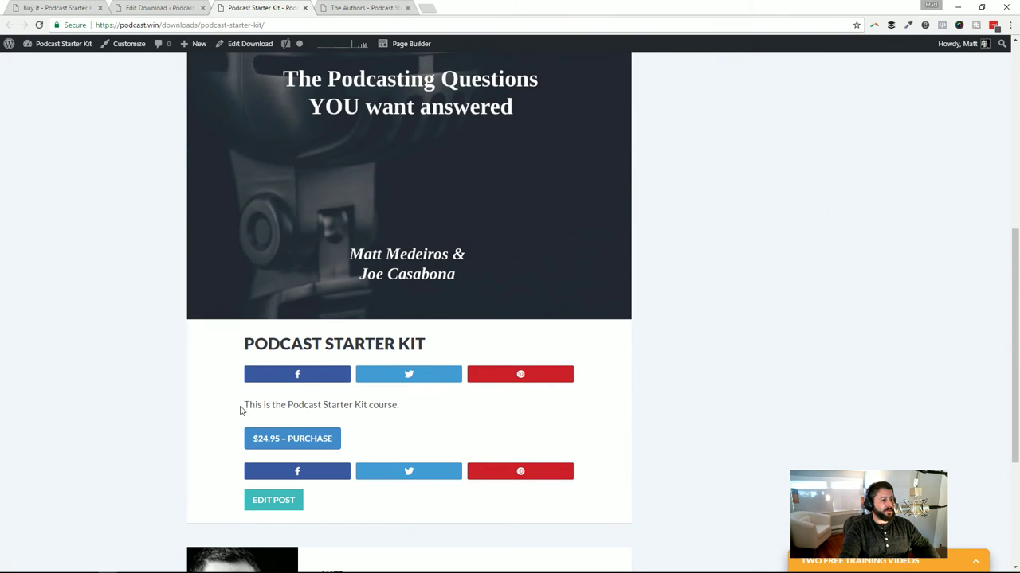
{"action": "left_click_drag", "start_coordinate": [241, 410], "coordinate": [401, 406]}
{"action": "left_click", "coordinate": [561, 432]}
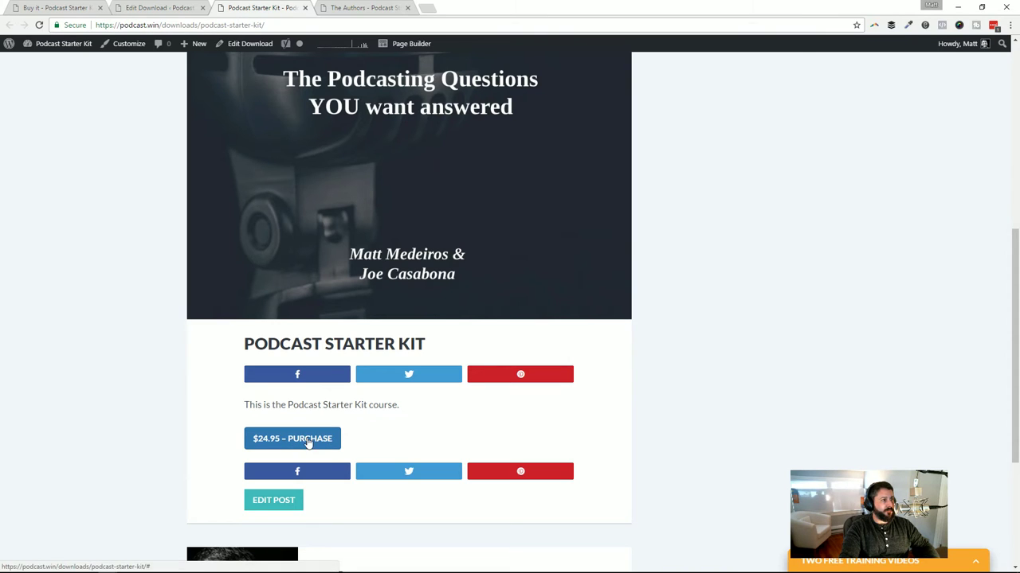
Scroll back up and switch to The Authors page at podcast.win/about
{"action": "scroll", "coordinate": [332, 443], "scroll_direction": "up", "scroll_amount": 4}
{"action": "scroll", "coordinate": [330, 446], "scroll_direction": "up", "scroll_amount": 2}
{"action": "left_click", "coordinate": [416, 13]}
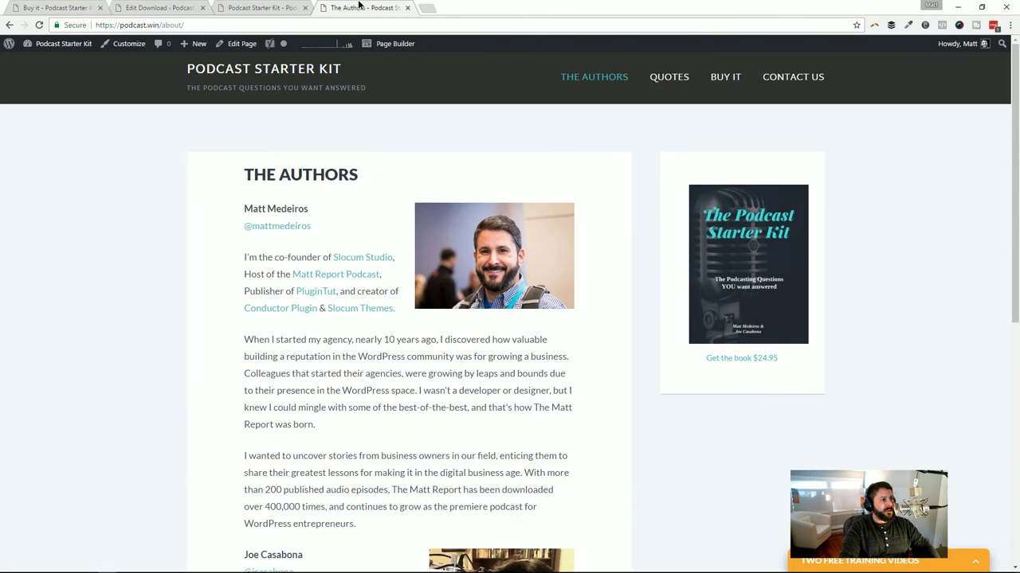
Open the Buy it page and scroll through its Learn to Podcast Q&A Style content
{"action": "left_click", "coordinate": [728, 83]}
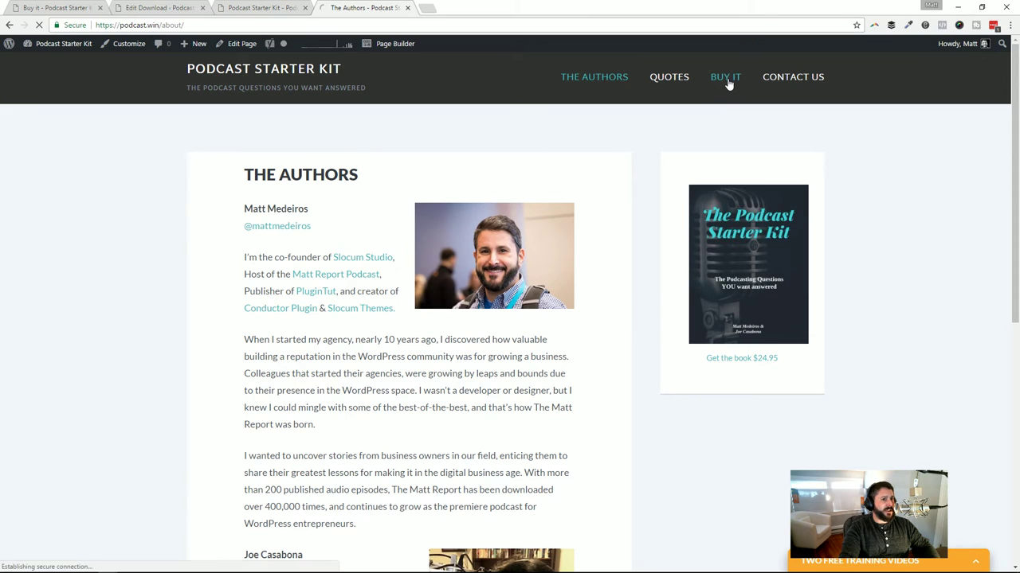
{"action": "scroll", "coordinate": [637, 320], "scroll_direction": "down", "scroll_amount": 1}
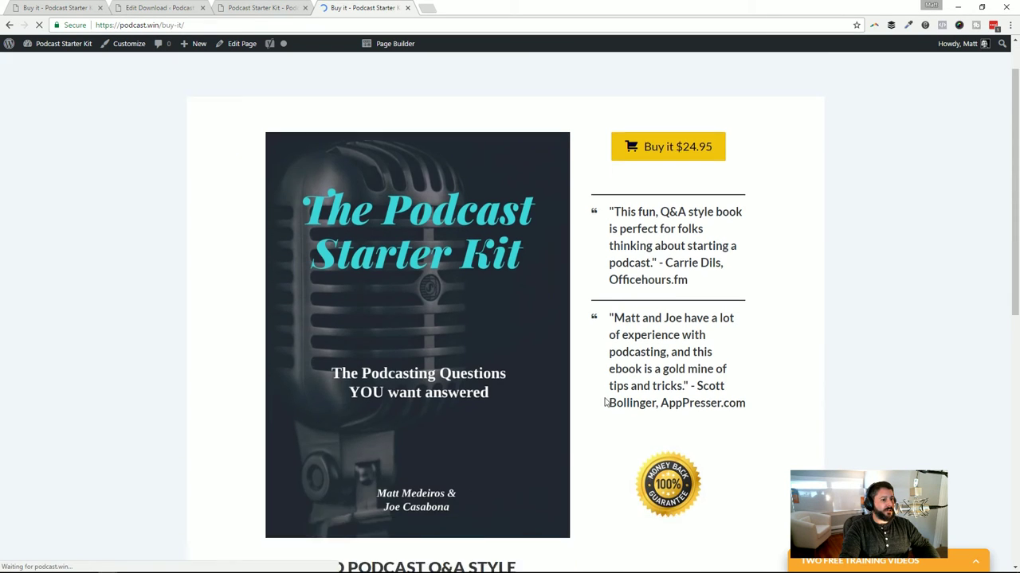
{"action": "scroll", "coordinate": [612, 385], "scroll_direction": "down", "scroll_amount": 1}
{"action": "scroll", "coordinate": [612, 385], "scroll_direction": "up", "scroll_amount": 1}
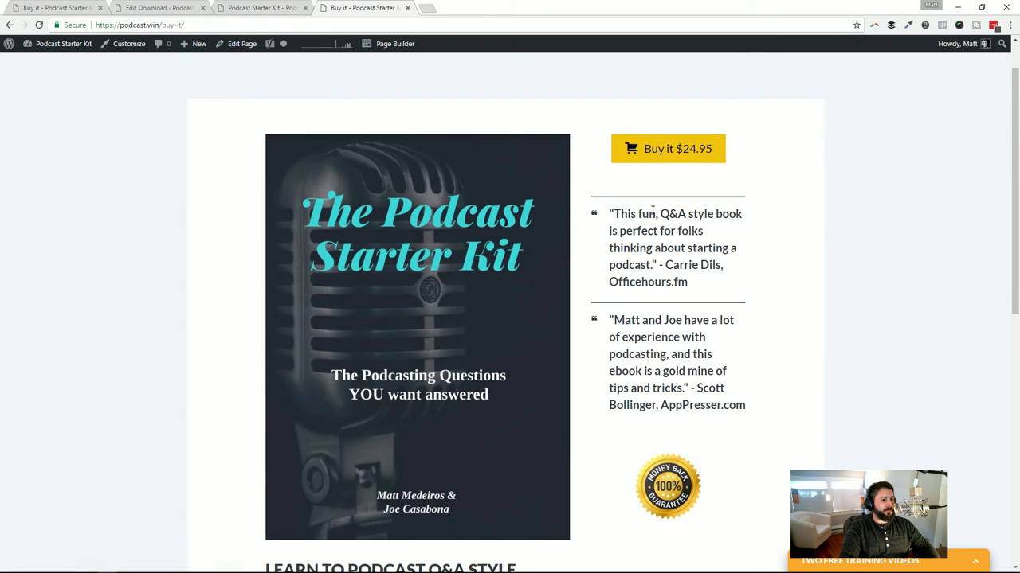
{"action": "scroll", "coordinate": [671, 487], "scroll_direction": "down", "scroll_amount": 1}
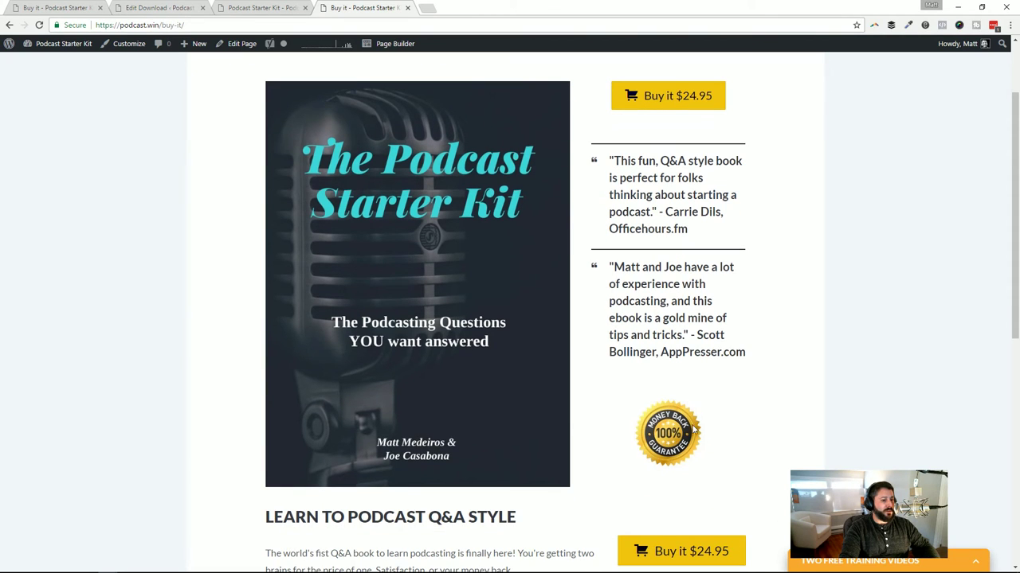
{"action": "scroll", "coordinate": [653, 150], "scroll_direction": "down", "scroll_amount": 3}
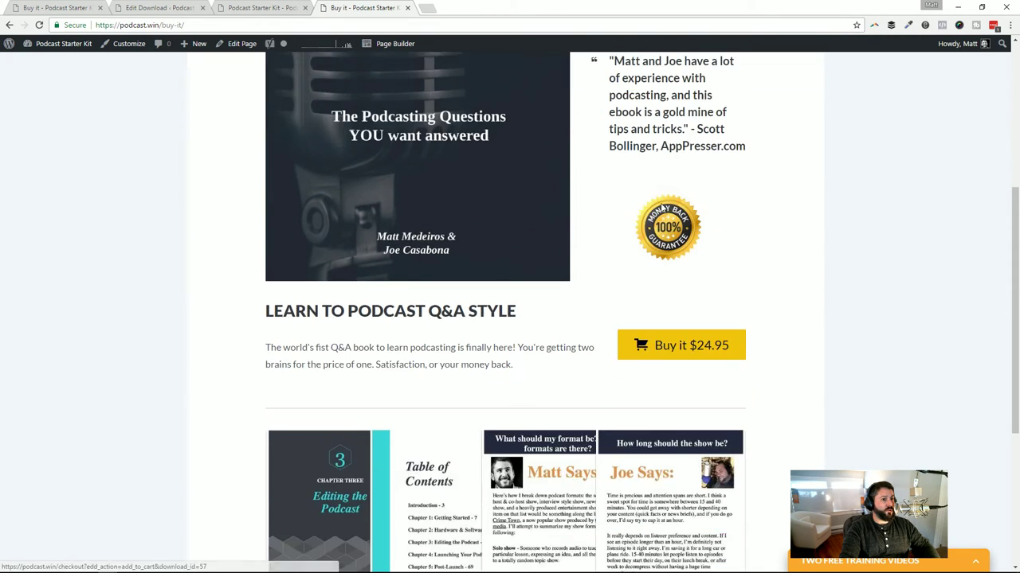
{"action": "scroll", "coordinate": [653, 135], "scroll_direction": "up", "scroll_amount": 2}
{"action": "scroll", "coordinate": [665, 346], "scroll_direction": "down", "scroll_amount": 2}
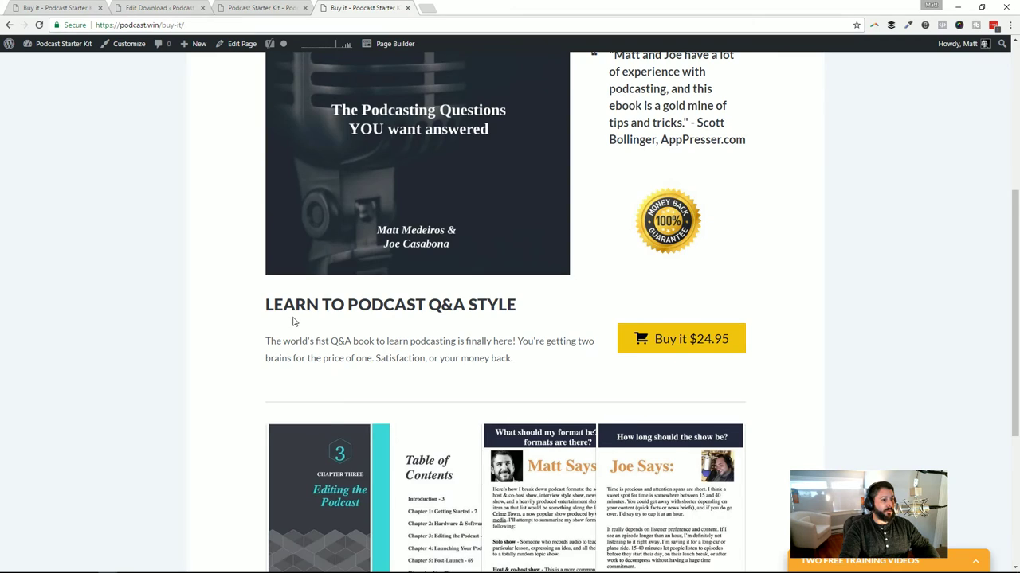
{"action": "scroll", "coordinate": [296, 319], "scroll_direction": "down", "scroll_amount": 1}
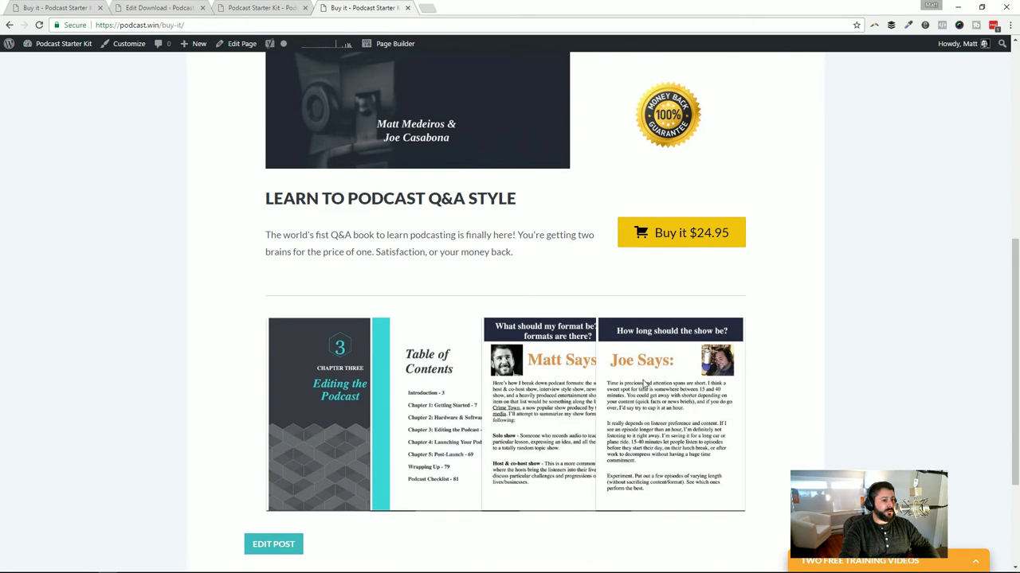
{"action": "scroll", "coordinate": [561, 371], "scroll_direction": "up", "scroll_amount": 5}
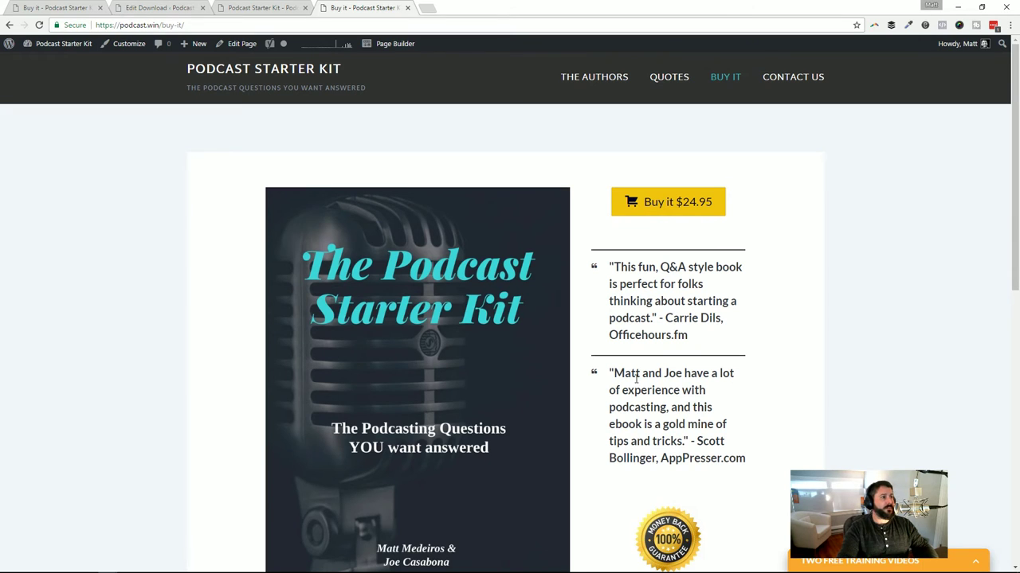
View the Podcast Starter Kit download page, then return to the Buy it page
{"action": "left_click", "coordinate": [254, 8]}
{"action": "scroll", "coordinate": [530, 286], "scroll_direction": "down", "scroll_amount": 6}
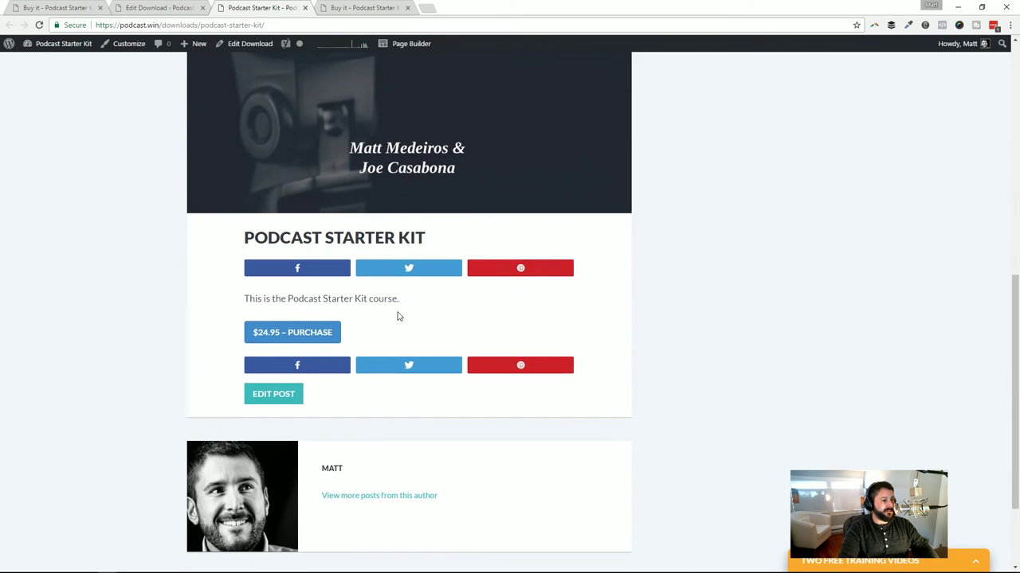
{"action": "left_click", "coordinate": [367, 8]}
{"action": "scroll", "coordinate": [725, 286], "scroll_direction": "down", "scroll_amount": 3}
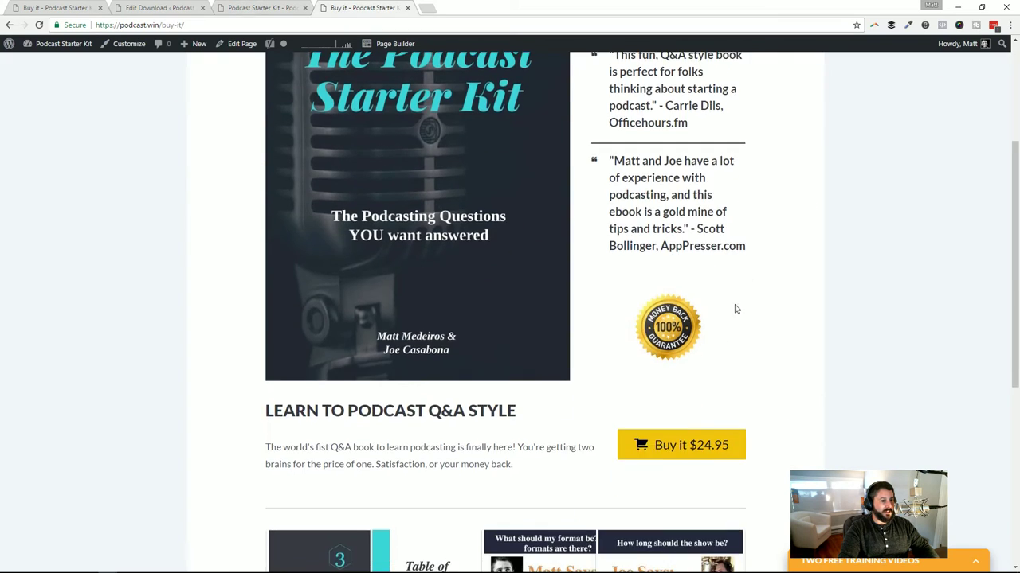
{"action": "scroll", "coordinate": [712, 382], "scroll_direction": "up", "scroll_amount": 1}
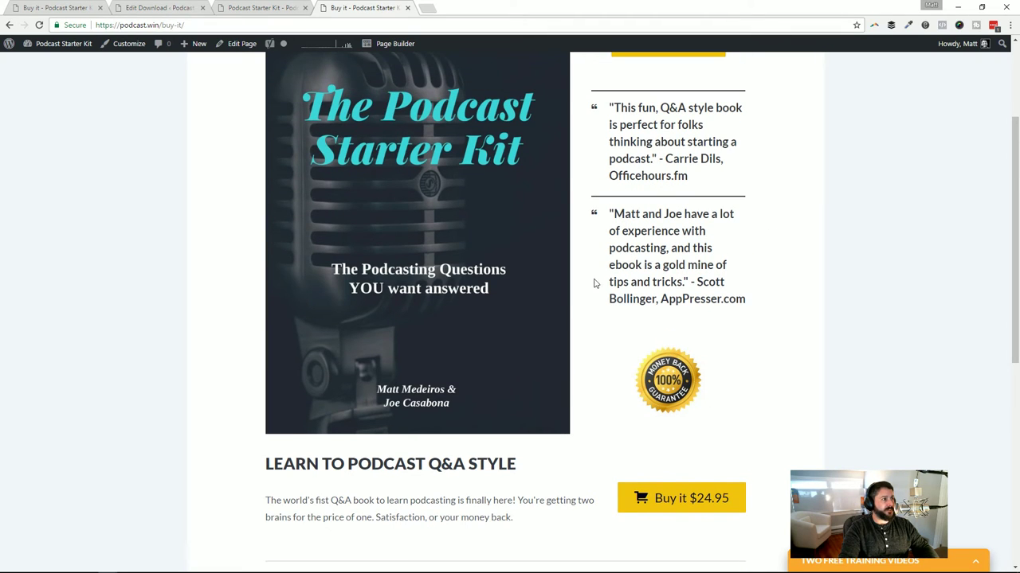
In the Podcast Starter Kit download editor, pick out purchase shortcode id 57, then return to Buy it
{"action": "left_click", "coordinate": [160, 8]}
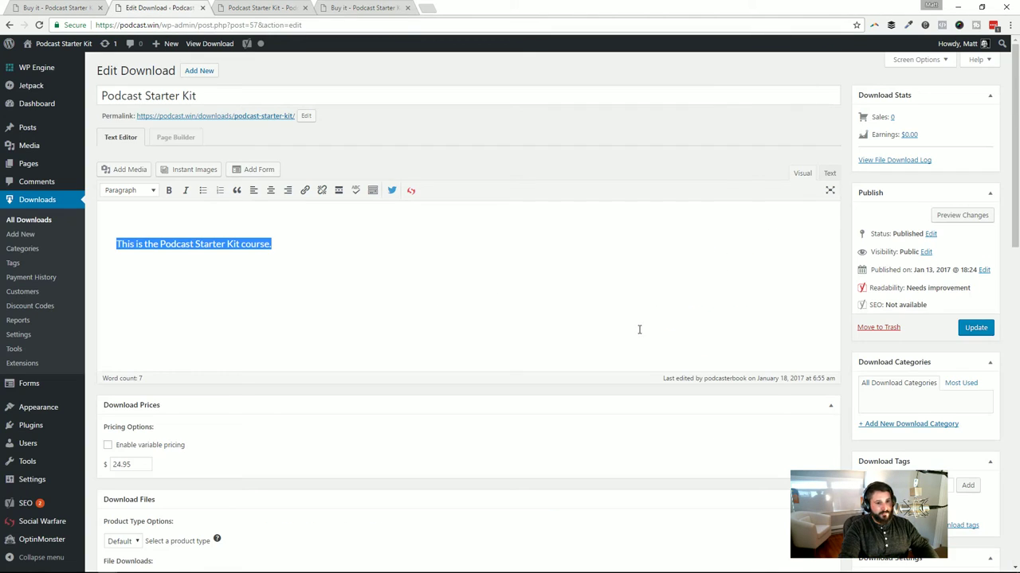
{"action": "scroll", "coordinate": [639, 330], "scroll_direction": "down", "scroll_amount": 4}
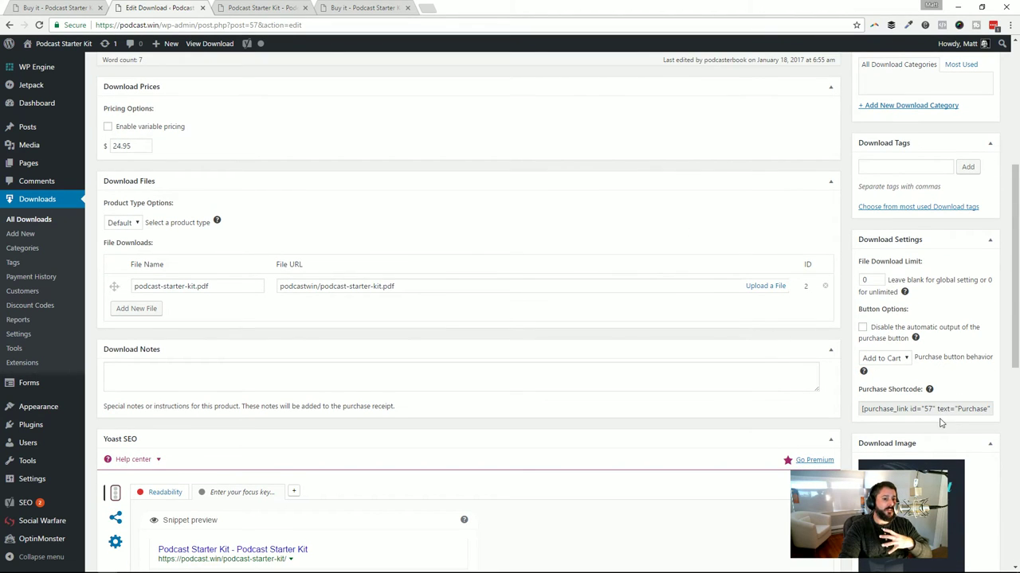
{"action": "left_click", "coordinate": [894, 411]}
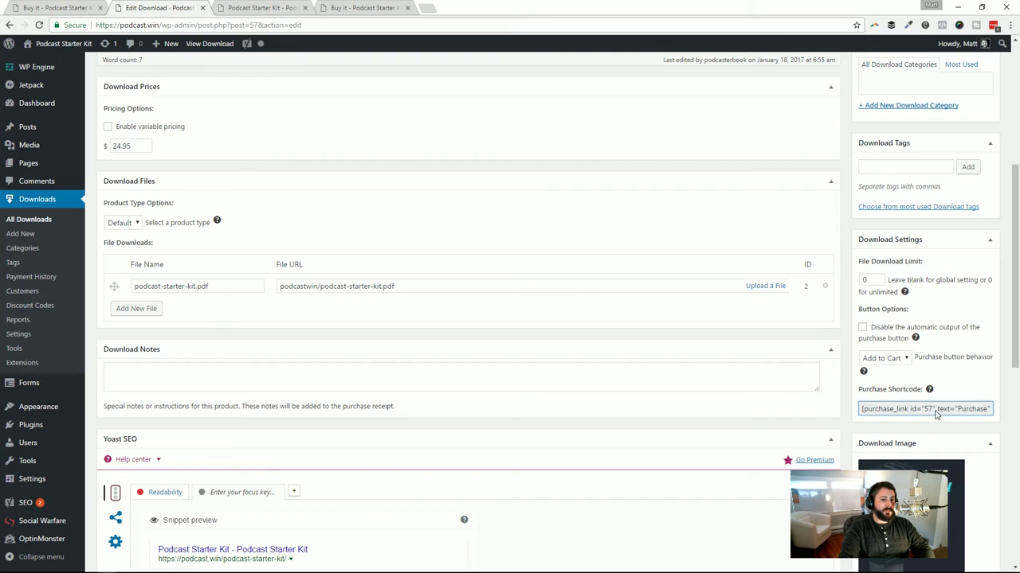
{"action": "left_click_drag", "start_coordinate": [894, 419], "coordinate": [975, 414]}
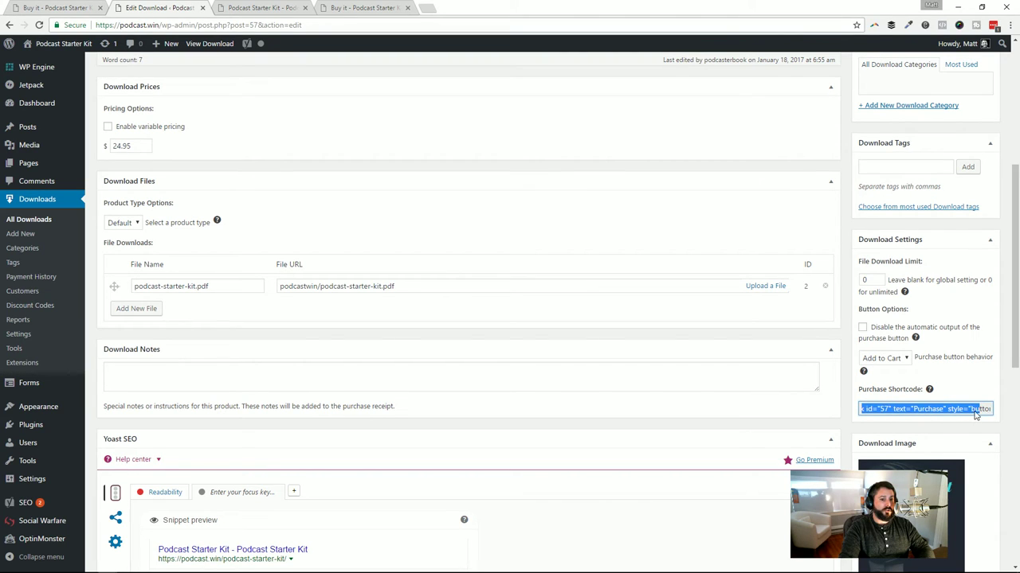
{"action": "left_click", "coordinate": [886, 414]}
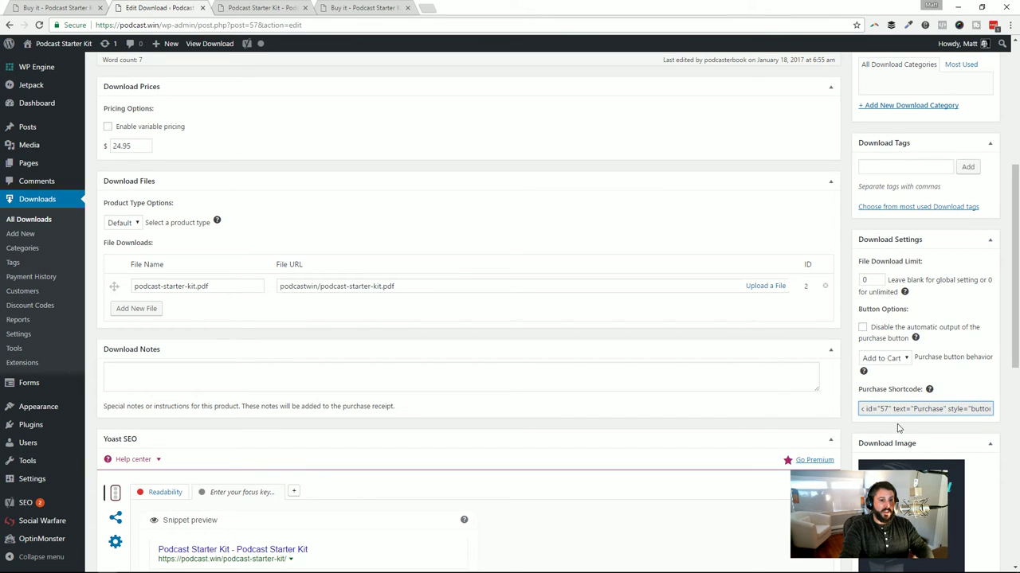
{"action": "left_click_drag", "start_coordinate": [880, 414], "coordinate": [890, 413]}
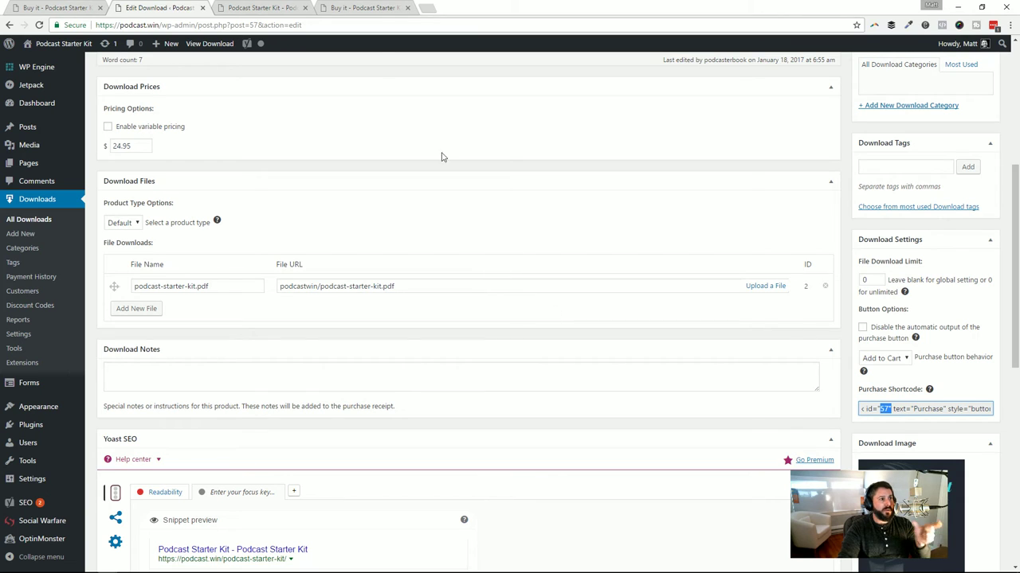
{"action": "left_click", "coordinate": [368, 7]}
Follow the Buy it $24.95 button to checkout, go back, and launch Page Builder
{"action": "scroll", "coordinate": [689, 212], "scroll_direction": "up", "scroll_amount": 3}
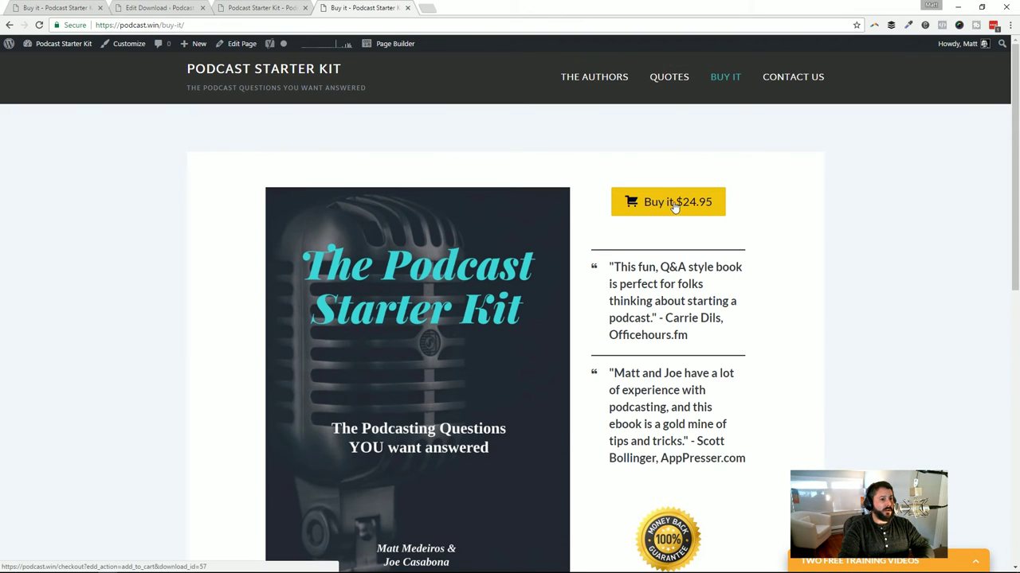
{"action": "left_click", "coordinate": [659, 209]}
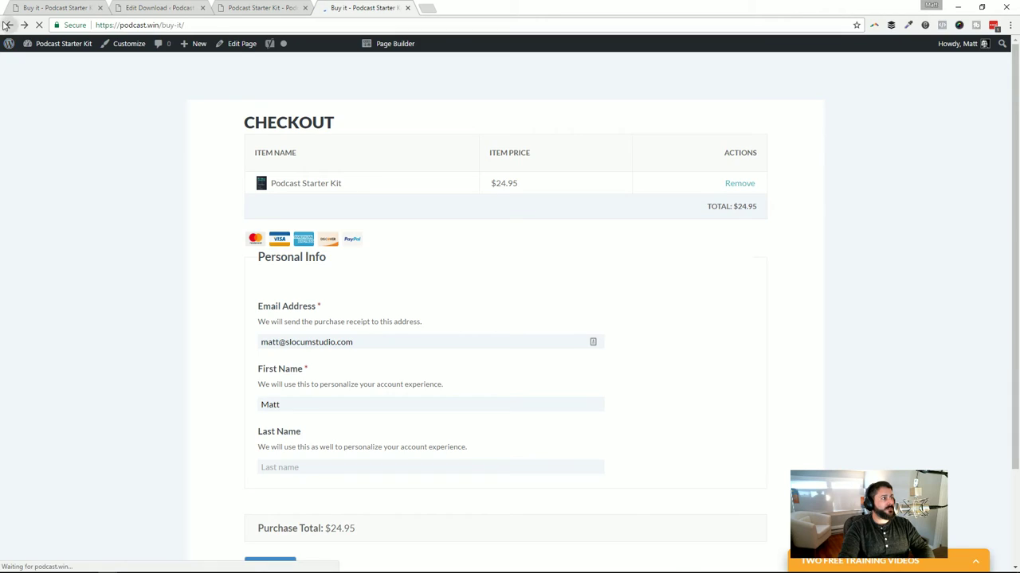
{"action": "key", "text": "alt+Left"}
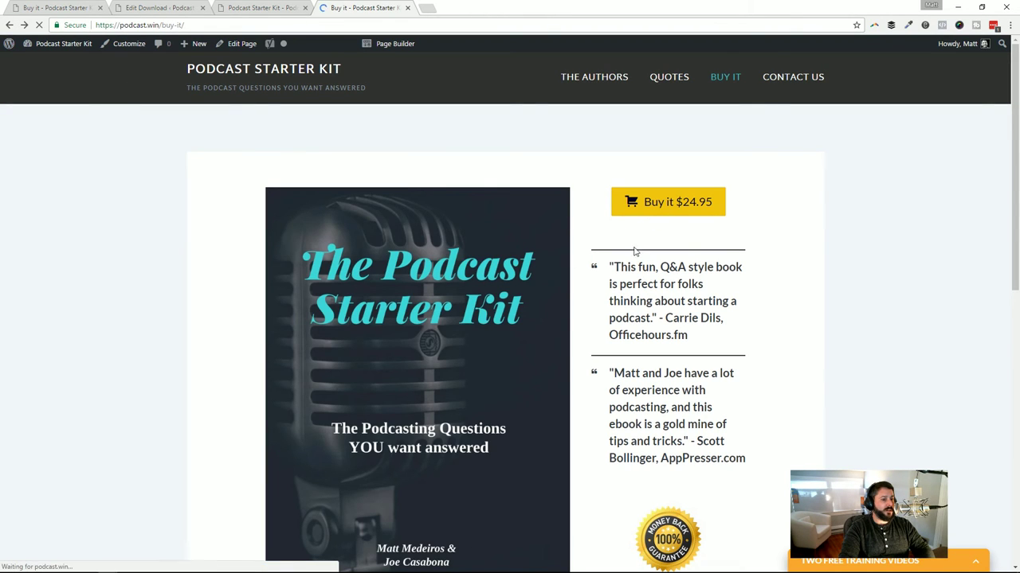
{"action": "left_click", "coordinate": [395, 46]}
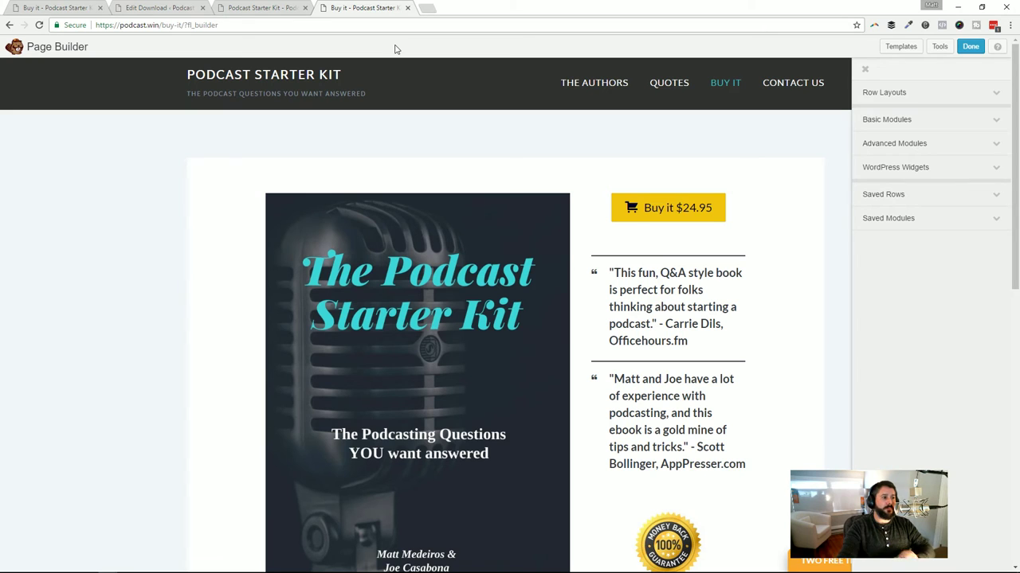
Look over the editor rows, then inspect the book cover's Photo Settings and cancel unchanged
{"action": "mouse_move", "coordinate": [457, 295]}
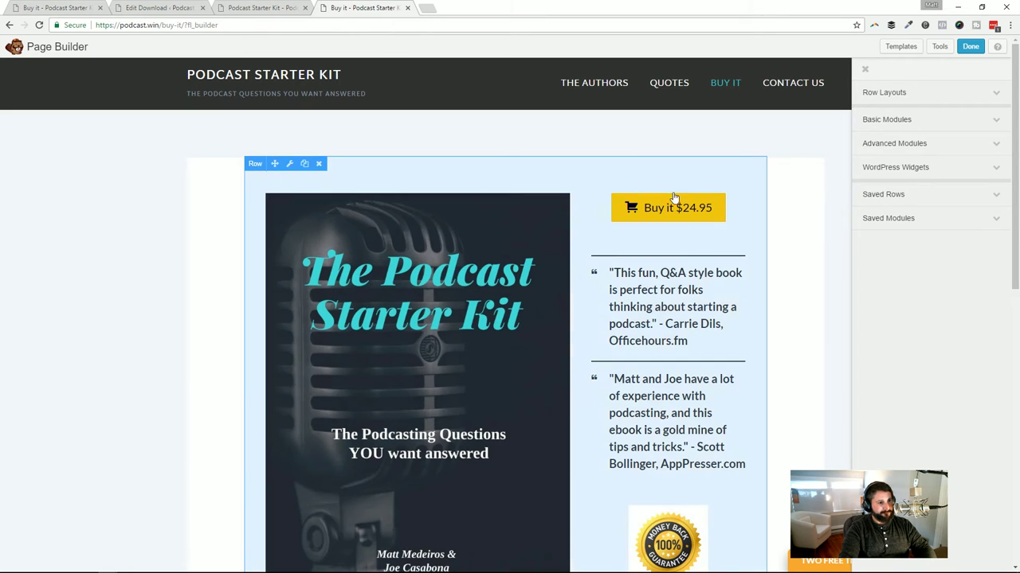
{"action": "scroll", "coordinate": [673, 197], "scroll_direction": "down", "scroll_amount": 4}
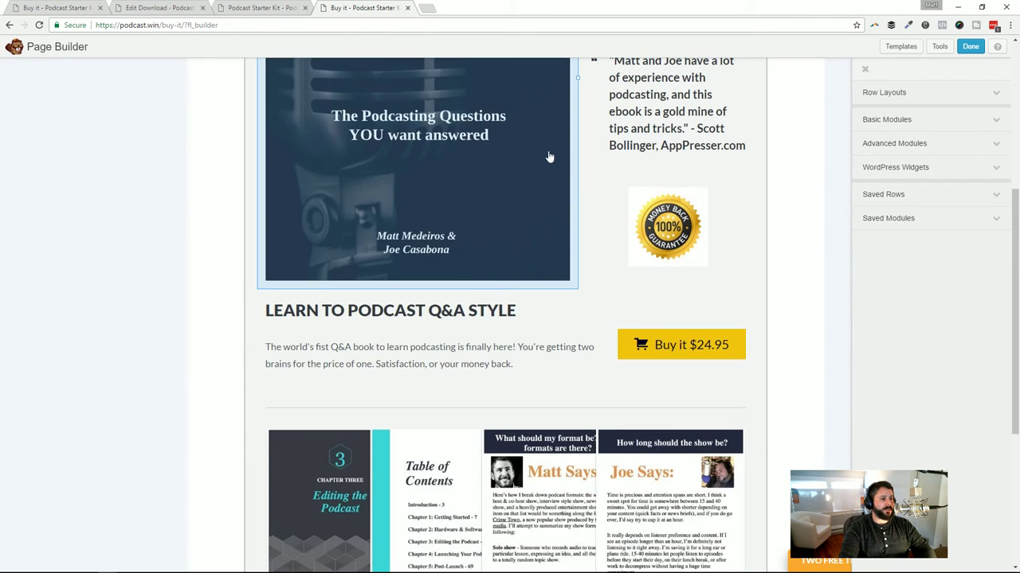
{"action": "scroll", "coordinate": [597, 157], "scroll_direction": "up", "scroll_amount": 3}
{"action": "scroll", "coordinate": [685, 416], "scroll_direction": "down", "scroll_amount": 1}
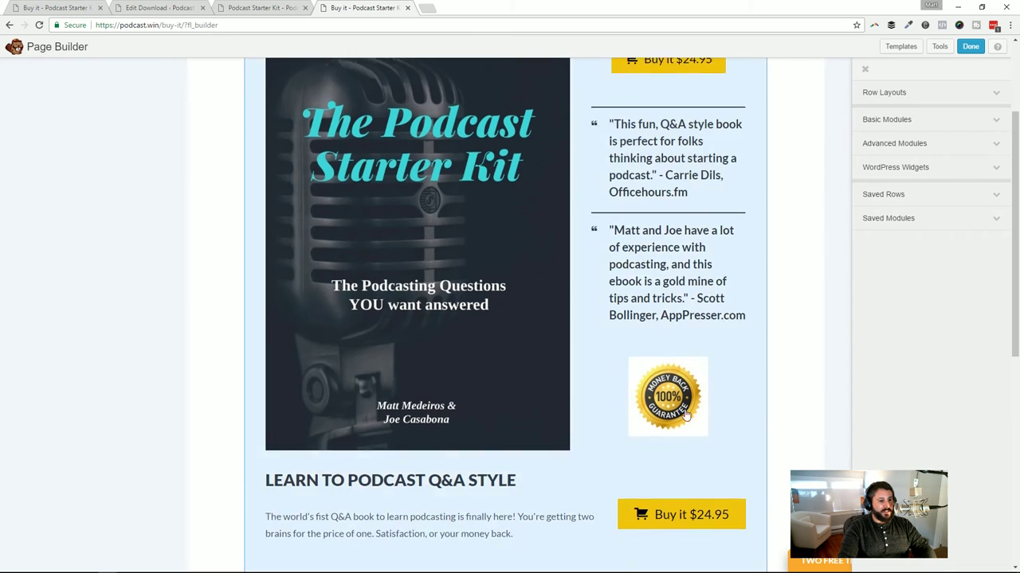
{"action": "scroll", "coordinate": [647, 159], "scroll_direction": "up", "scroll_amount": 2}
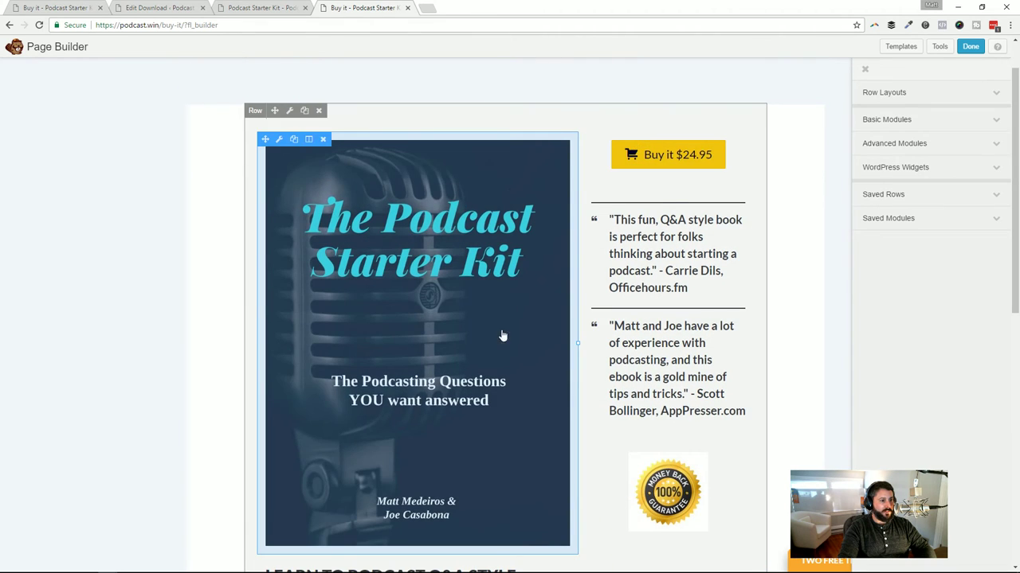
{"action": "scroll", "coordinate": [503, 335], "scroll_direction": "down", "scroll_amount": 2}
{"action": "scroll", "coordinate": [605, 326], "scroll_direction": "up", "scroll_amount": 2}
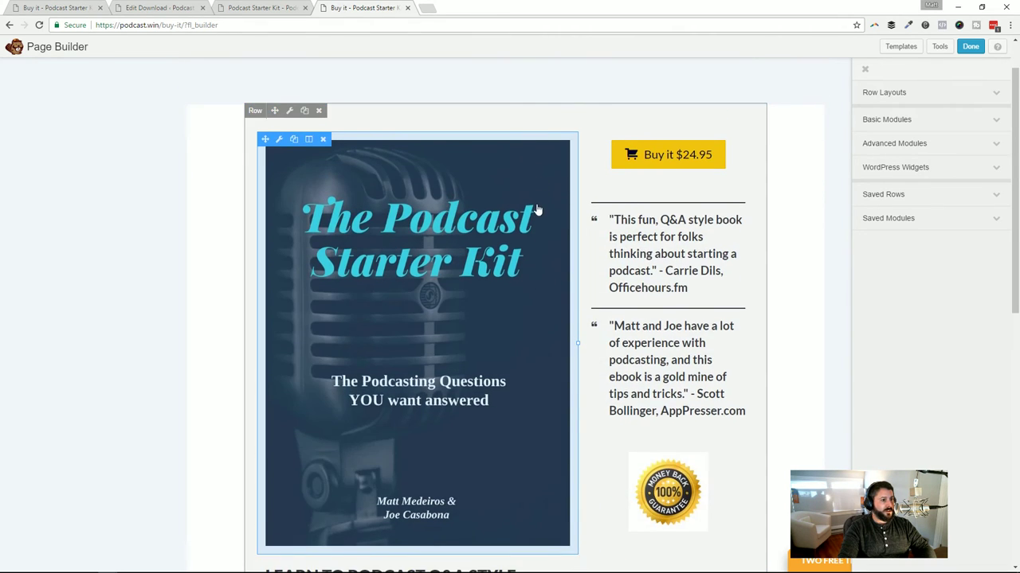
{"action": "left_click", "coordinate": [393, 190]}
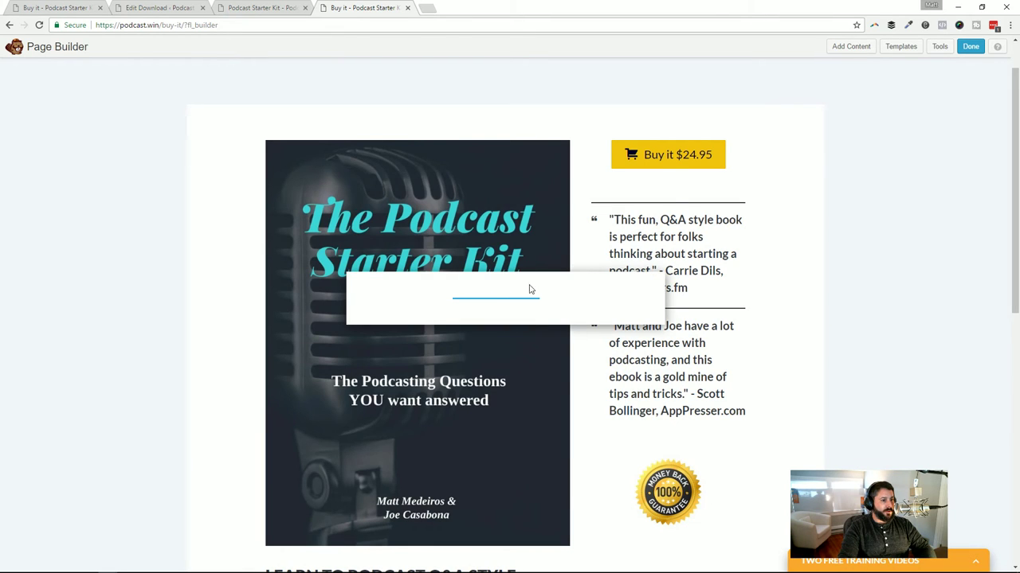
{"action": "left_click_drag", "start_coordinate": [474, 161], "coordinate": [790, 92]}
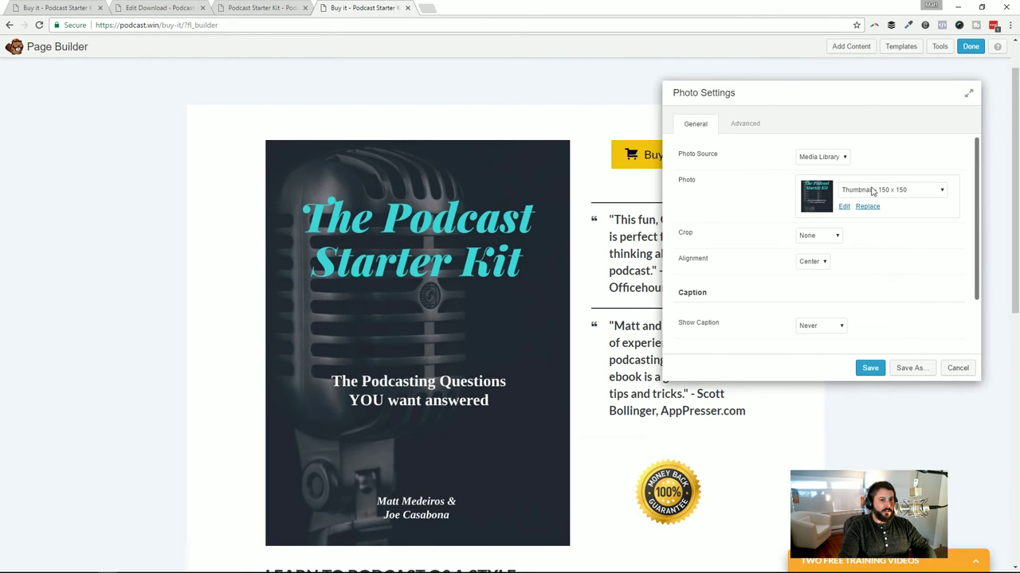
{"action": "left_click", "coordinate": [956, 368]}
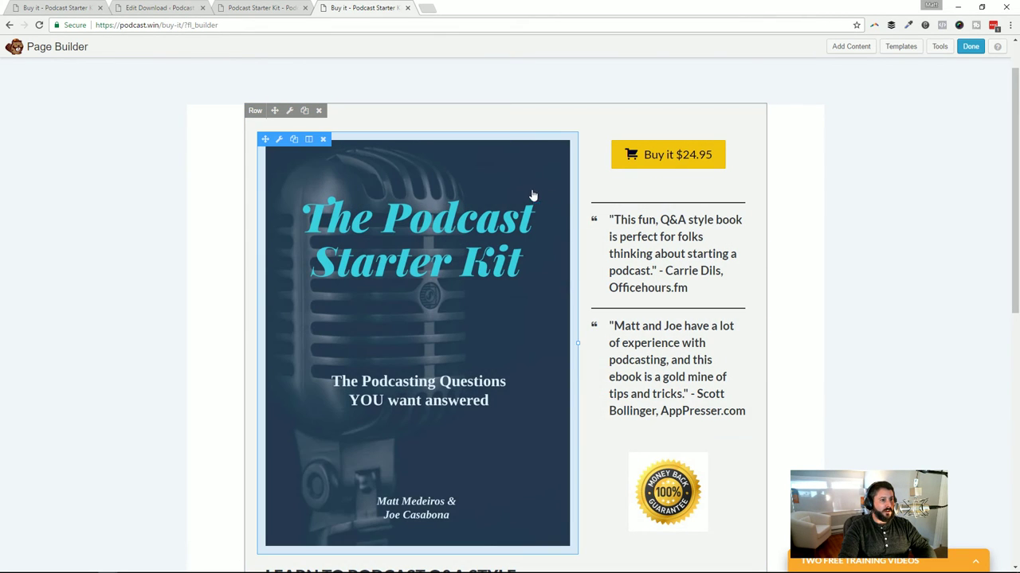
{"action": "left_click", "coordinate": [736, 155]}
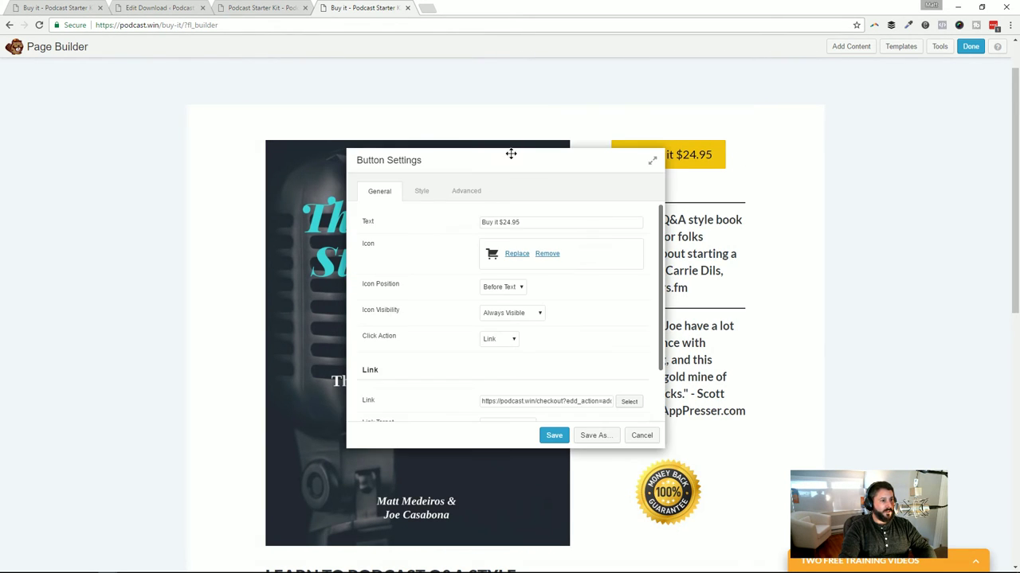
{"action": "left_click_drag", "start_coordinate": [510, 152], "coordinate": [246, 73]}
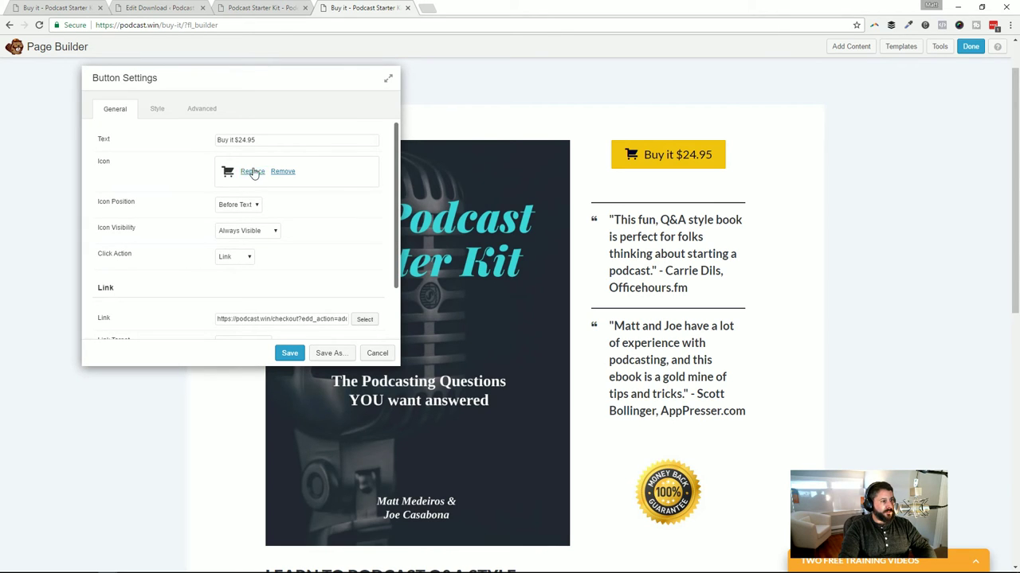
{"action": "triple_click", "coordinate": [247, 141]}
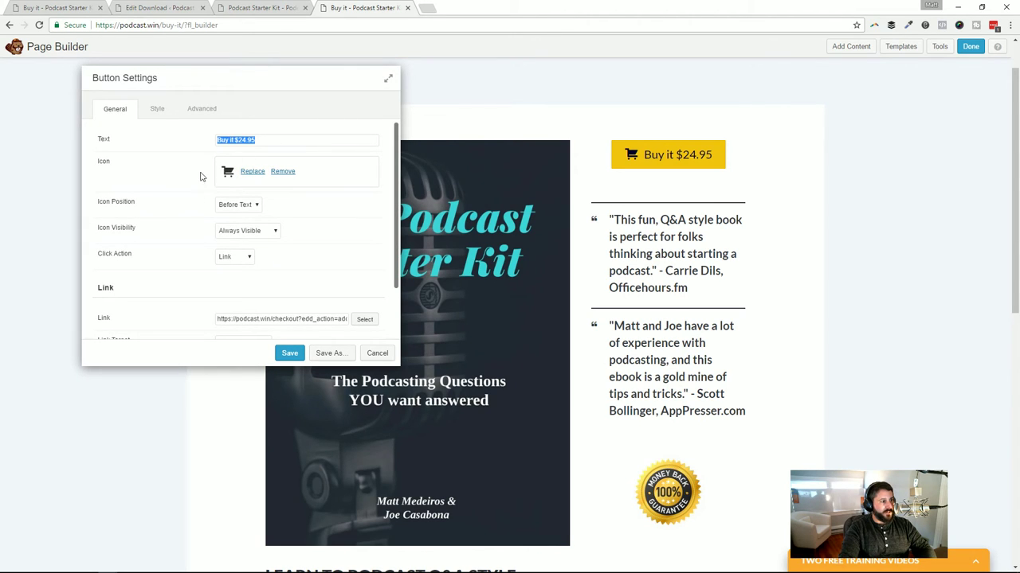
{"action": "left_click", "coordinate": [237, 141]}
{"action": "triple_click", "coordinate": [238, 141]}
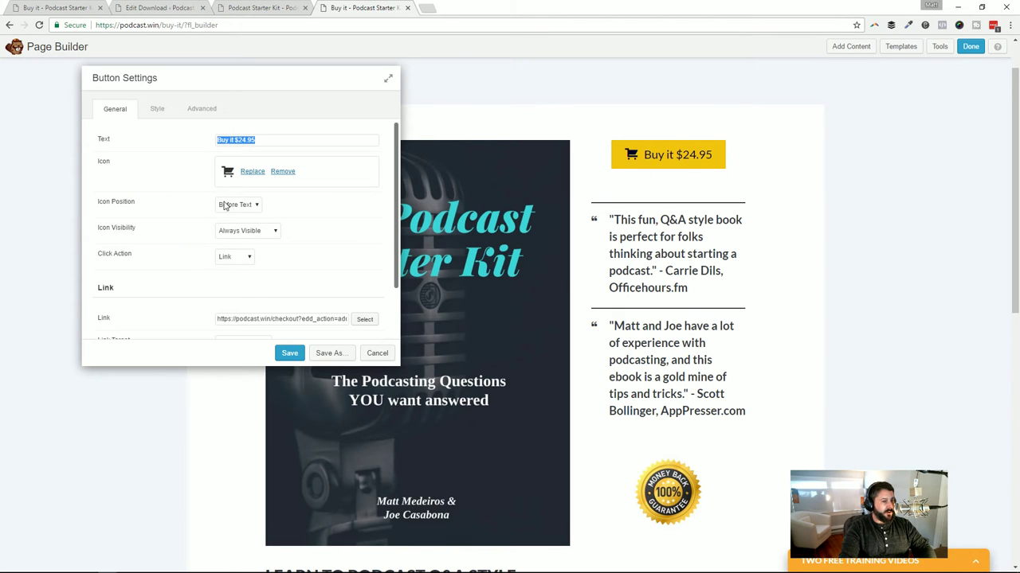
{"action": "scroll", "coordinate": [337, 242], "scroll_direction": "down", "scroll_amount": 2}
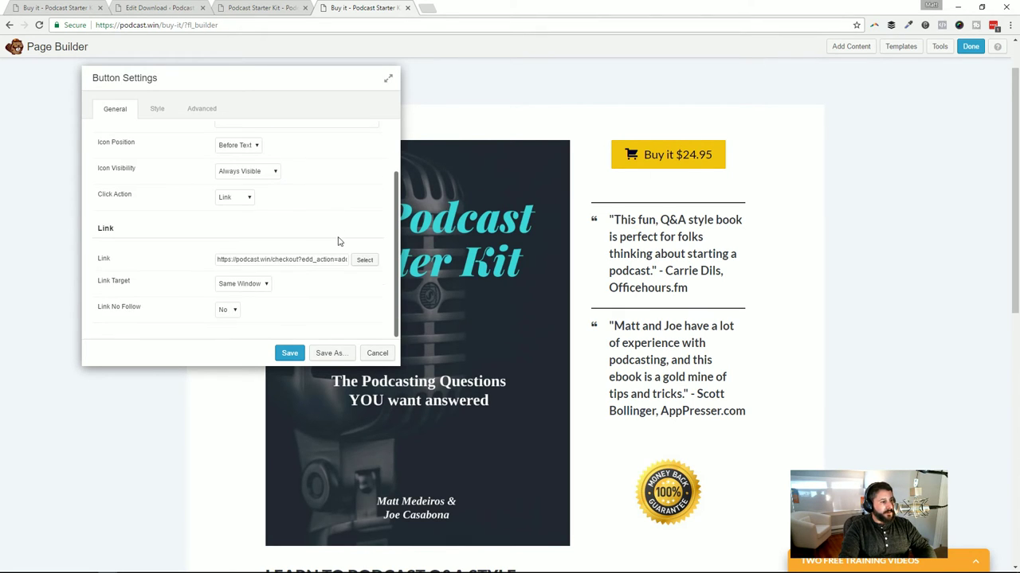
{"action": "scroll", "coordinate": [272, 269], "scroll_direction": "up", "scroll_amount": 2}
{"action": "scroll", "coordinate": [272, 270], "scroll_direction": "down", "scroll_amount": 1}
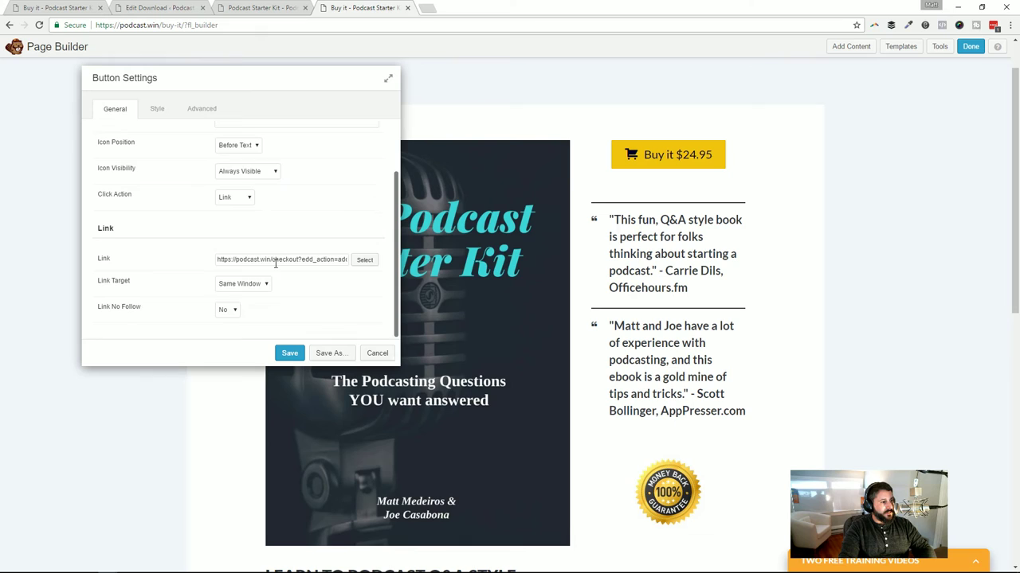
{"action": "triple_click", "coordinate": [228, 260]}
{"action": "left_click", "coordinate": [284, 262]}
{"action": "triple_click", "coordinate": [284, 263]}
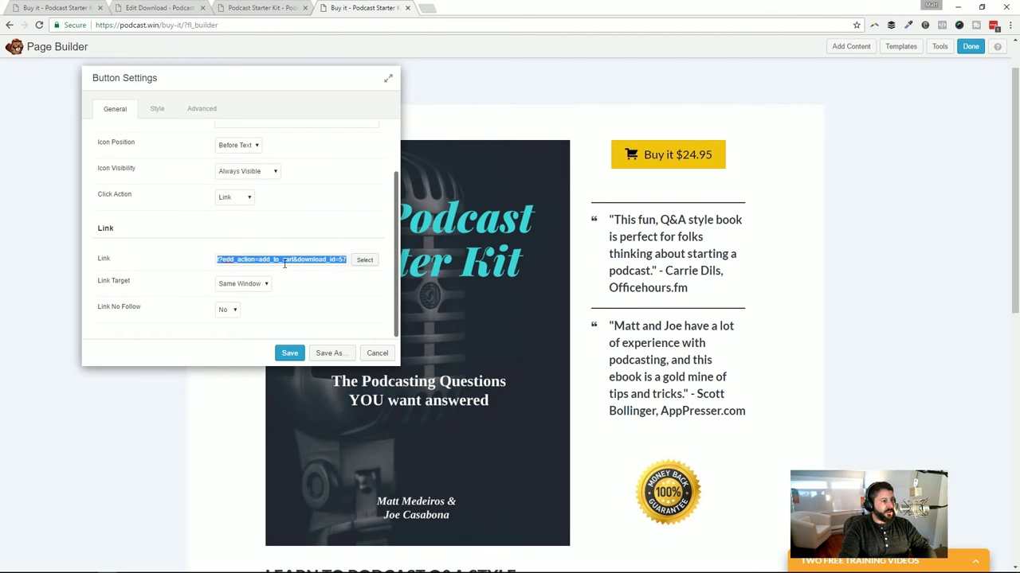
{"action": "triple_click", "coordinate": [311, 261]}
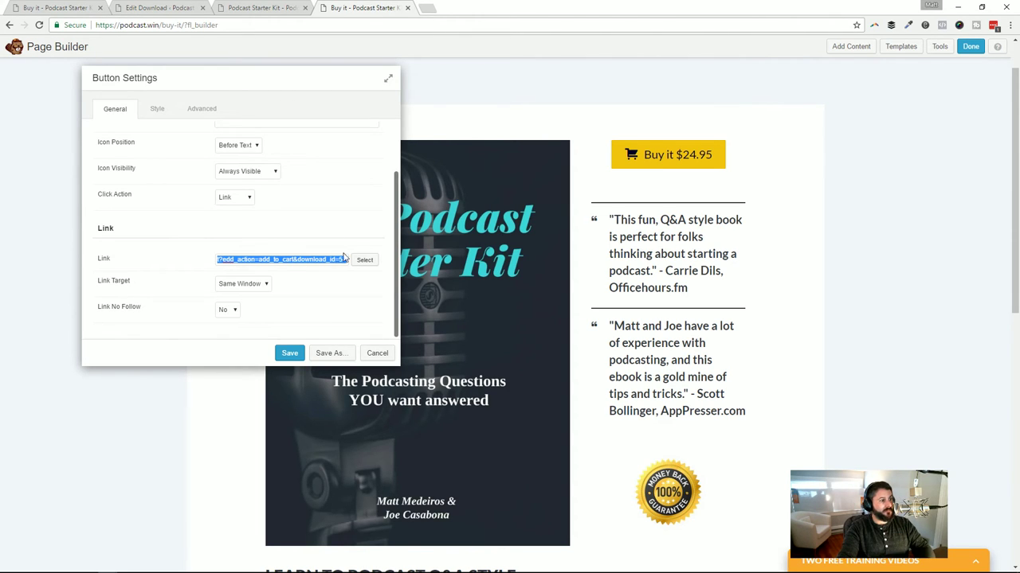
Try bright green, then dark indigo text colours on the Buy button's Style tab
{"action": "left_click", "coordinate": [158, 108]}
{"action": "scroll", "coordinate": [239, 184], "scroll_direction": "down", "scroll_amount": 3}
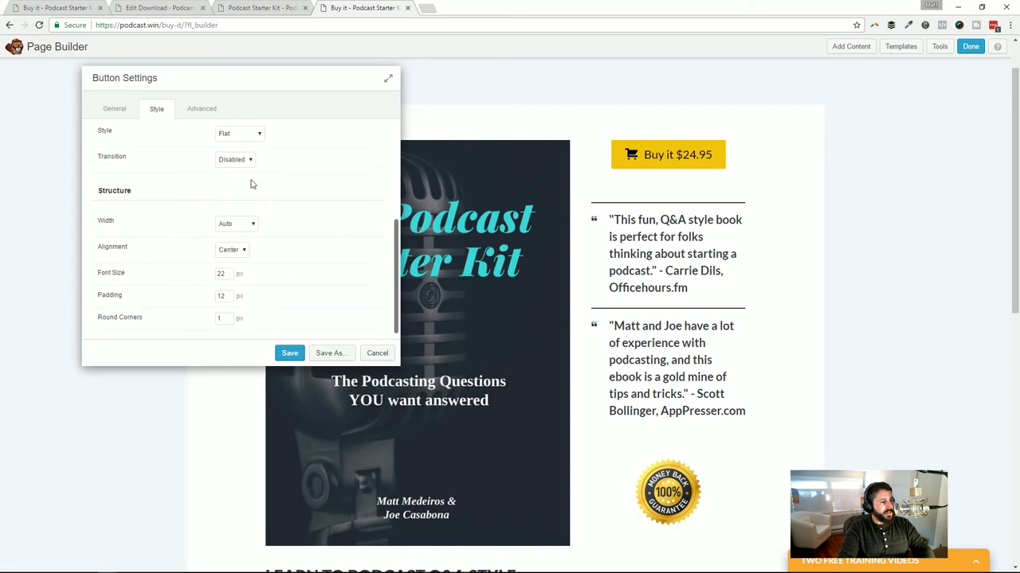
{"action": "scroll", "coordinate": [273, 249], "scroll_direction": "up", "scroll_amount": 1}
{"action": "scroll", "coordinate": [263, 191], "scroll_direction": "up", "scroll_amount": 2}
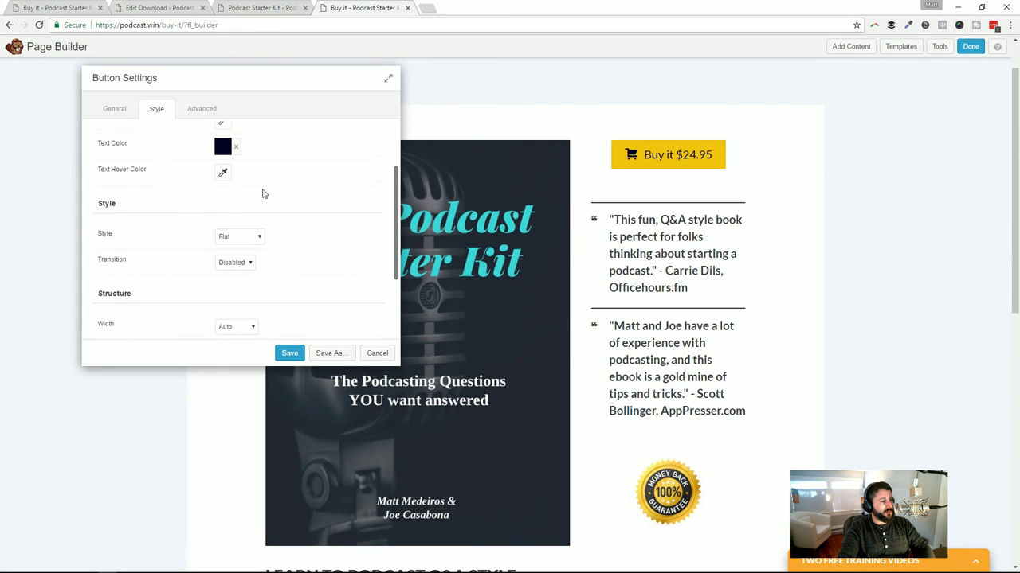
{"action": "scroll", "coordinate": [247, 211], "scroll_direction": "up", "scroll_amount": 2}
{"action": "left_click", "coordinate": [224, 226]}
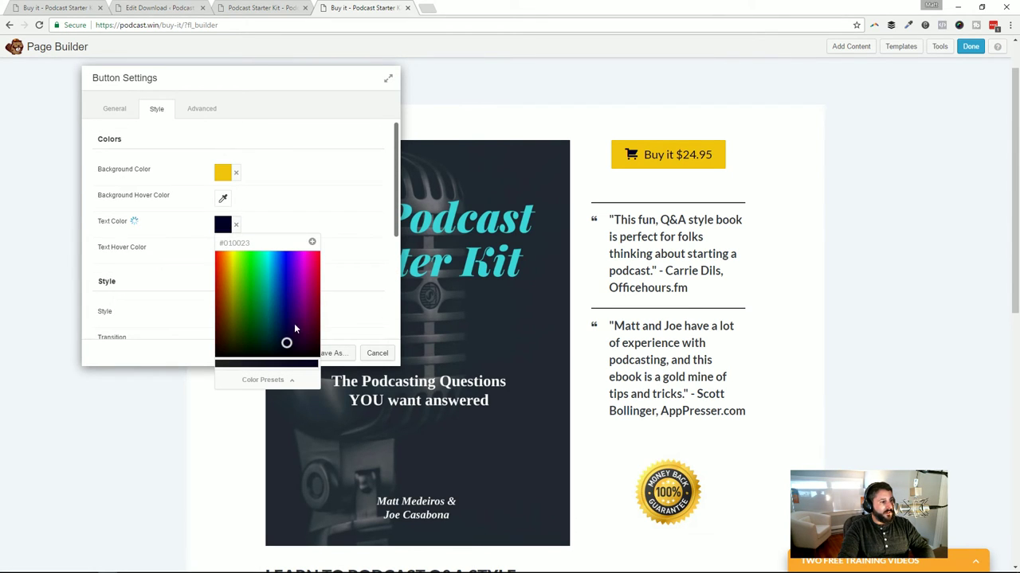
{"action": "left_click_drag", "start_coordinate": [294, 325], "coordinate": [246, 258]}
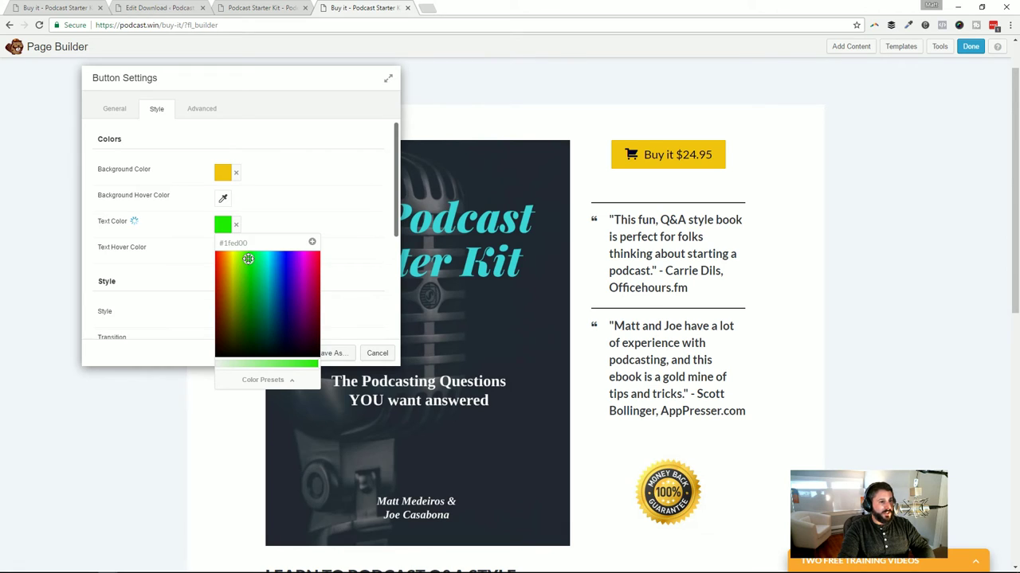
{"action": "left_click", "coordinate": [272, 235]}
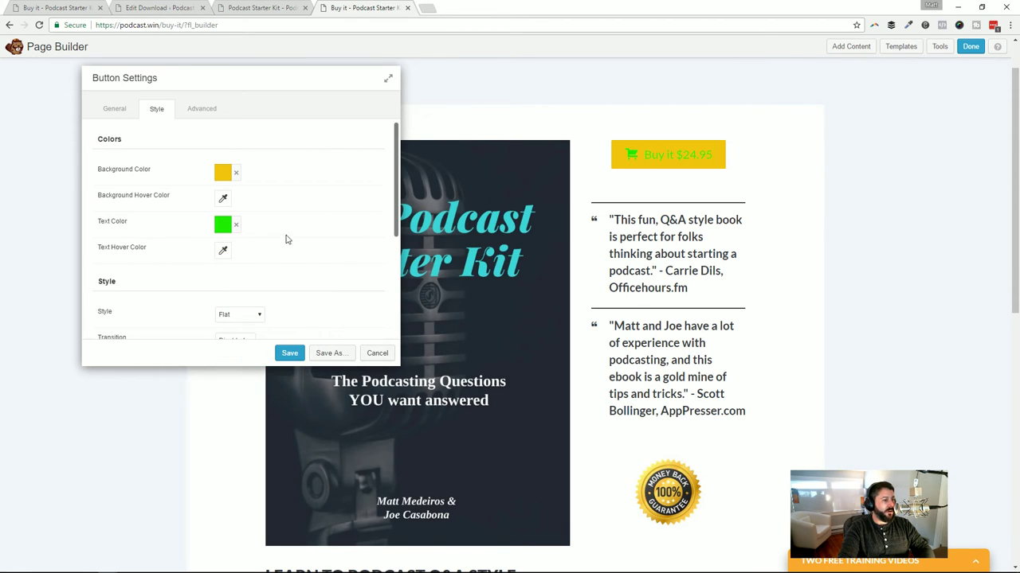
{"action": "left_click", "coordinate": [223, 225]}
{"action": "left_click", "coordinate": [281, 310]}
{"action": "left_click_drag", "start_coordinate": [281, 311], "coordinate": [289, 305]}
{"action": "left_click", "coordinate": [310, 205]}
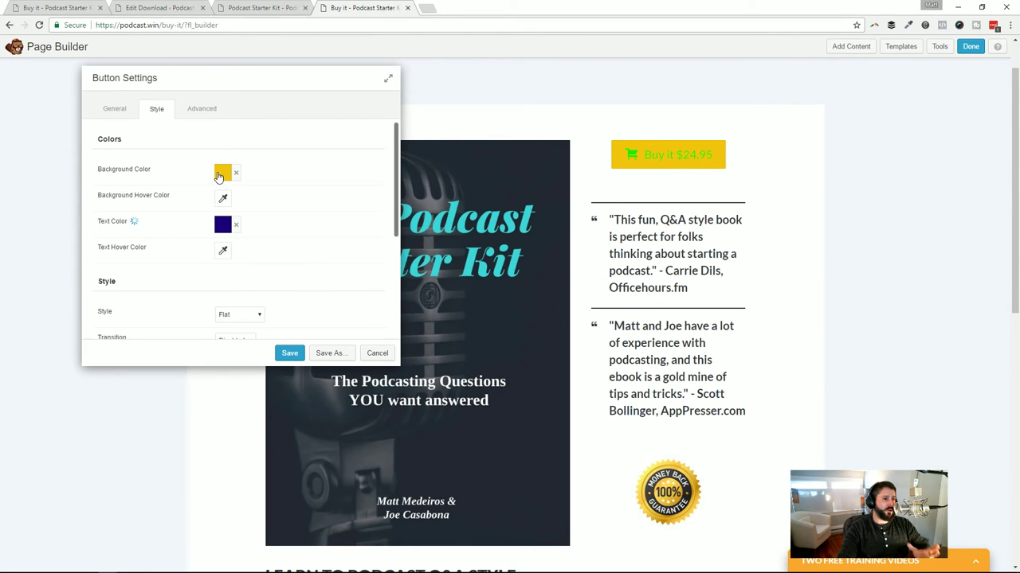
Set Round Corners to 20, then cancel the button settings
{"action": "scroll", "coordinate": [268, 250], "scroll_direction": "down", "scroll_amount": 3}
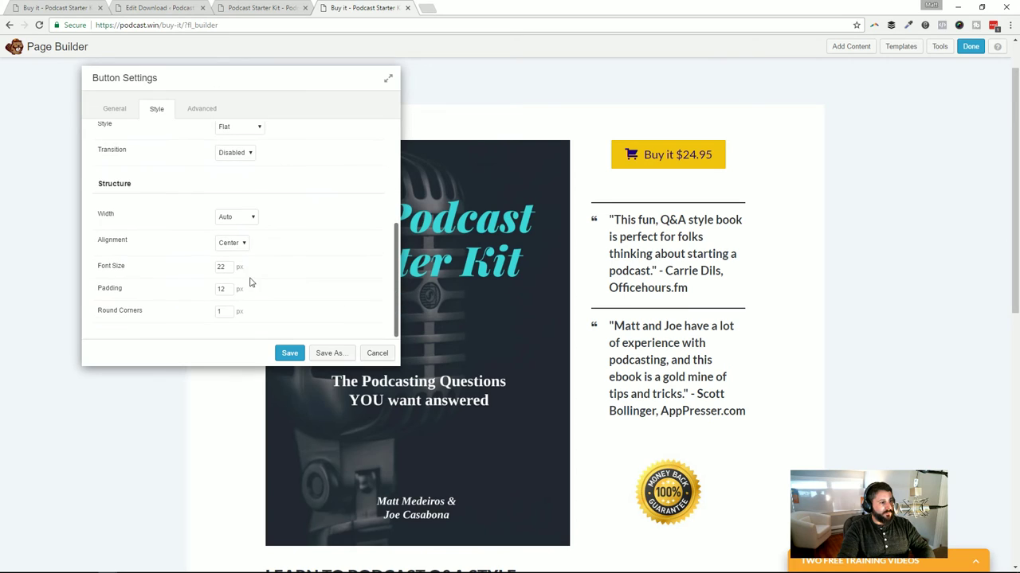
{"action": "double_click", "coordinate": [218, 309]}
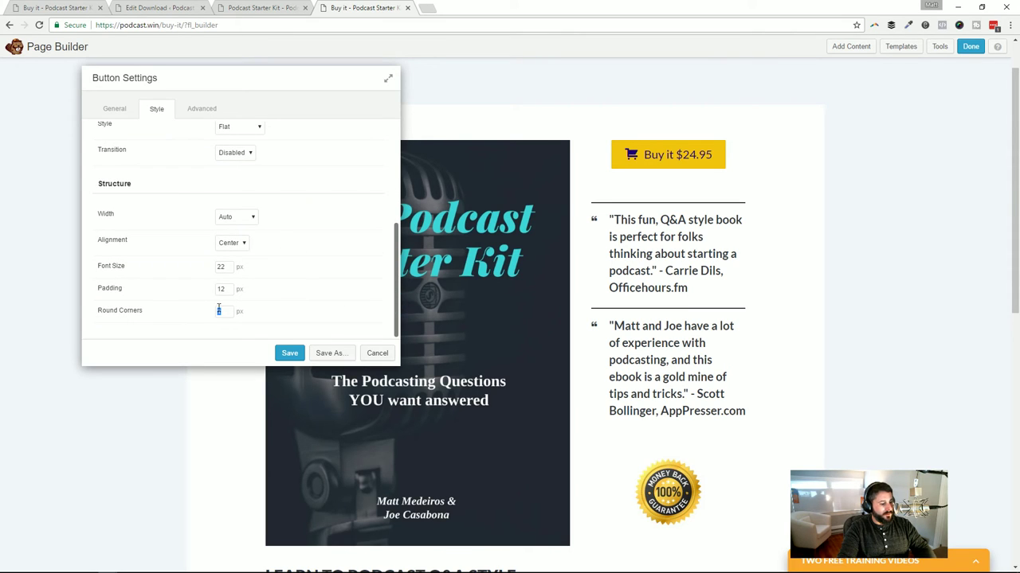
{"action": "type", "text": "20"}
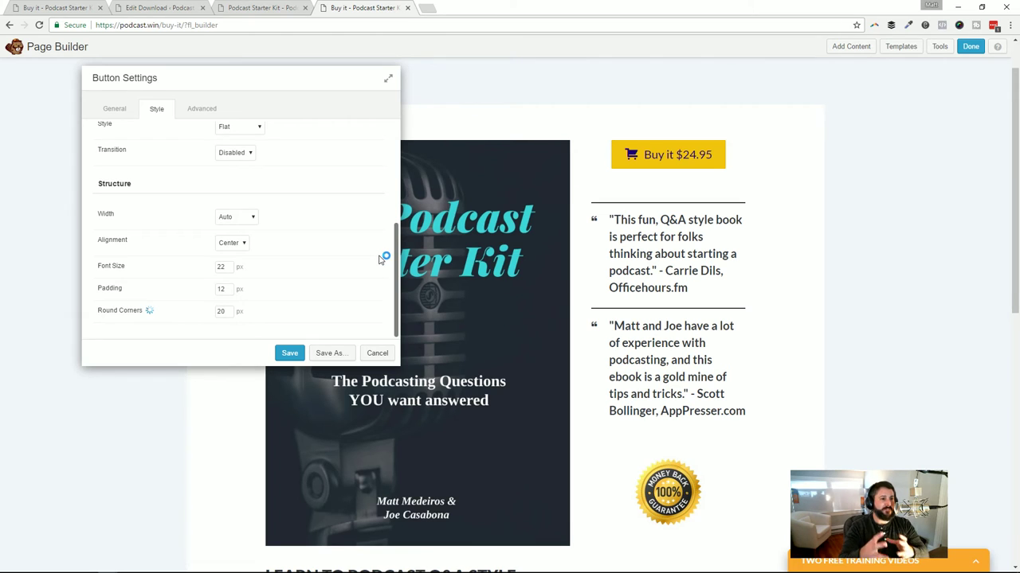
{"action": "left_click", "coordinate": [379, 352]}
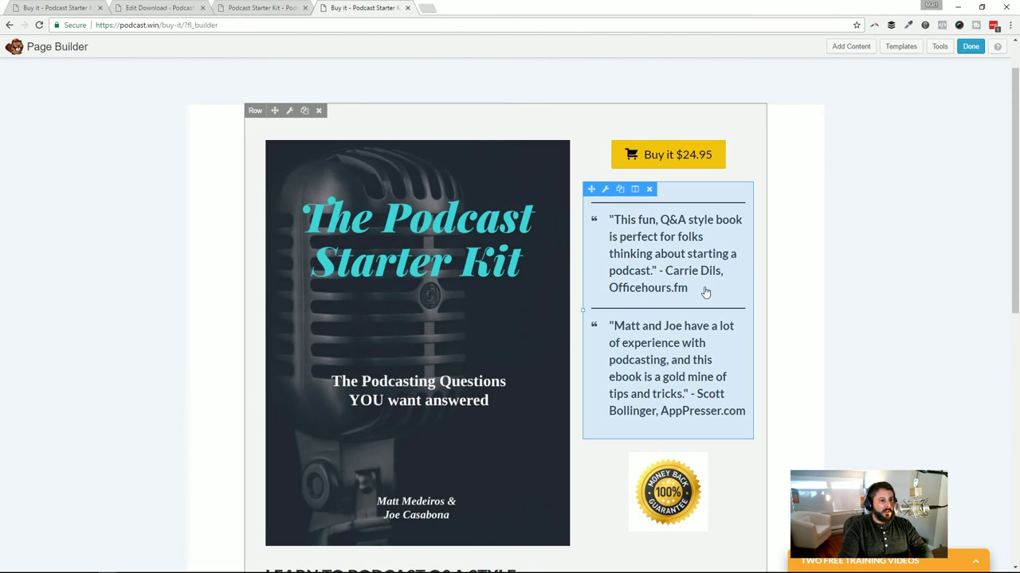
{"action": "scroll", "coordinate": [744, 244], "scroll_direction": "down", "scroll_amount": 4}
{"action": "scroll", "coordinate": [602, 324], "scroll_direction": "up", "scroll_amount": 1}
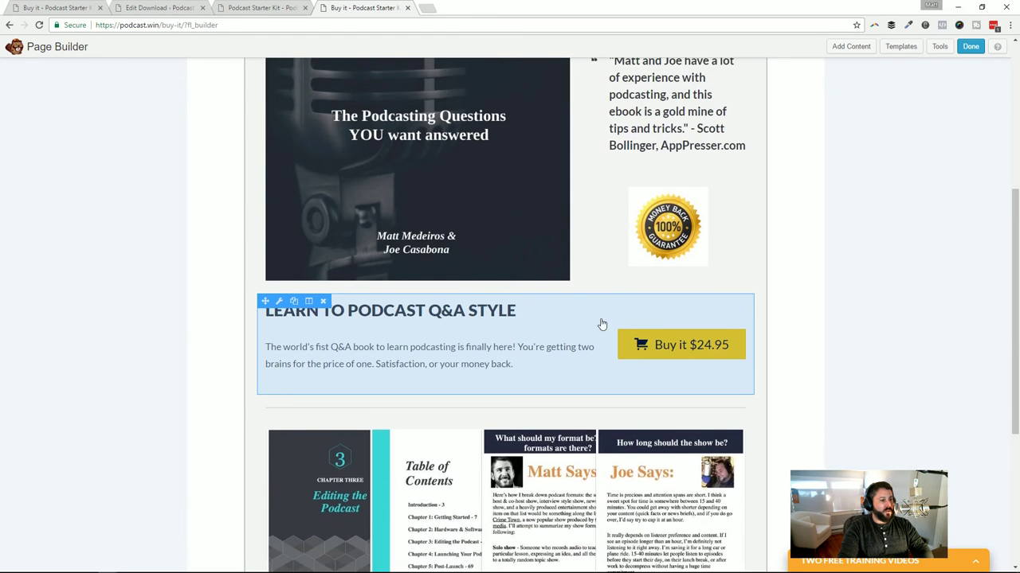
{"action": "scroll", "coordinate": [601, 324], "scroll_direction": "up", "scroll_amount": 3}
{"action": "scroll", "coordinate": [622, 314], "scroll_direction": "down", "scroll_amount": 4}
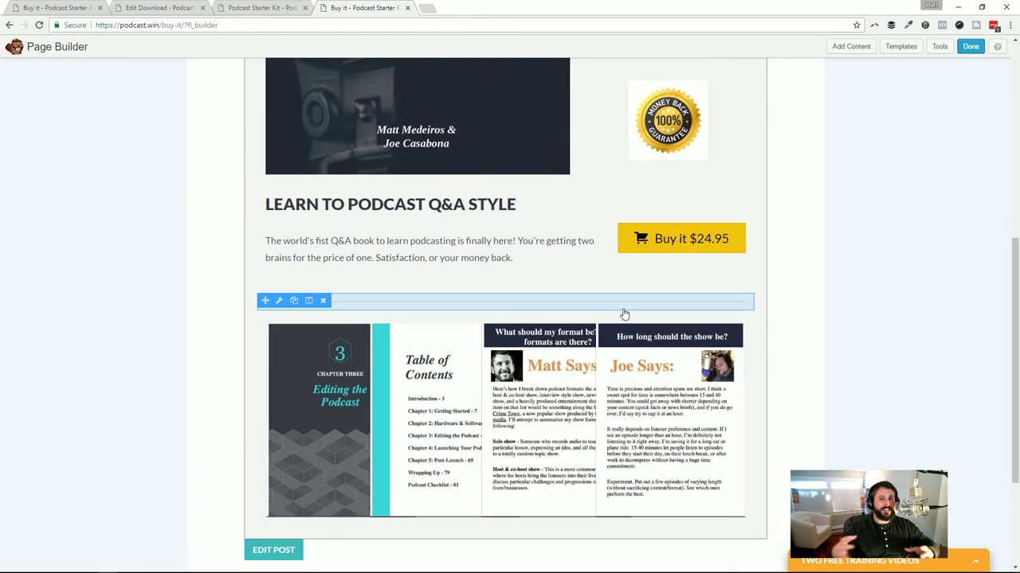
{"action": "scroll", "coordinate": [625, 314], "scroll_direction": "up", "scroll_amount": 1}
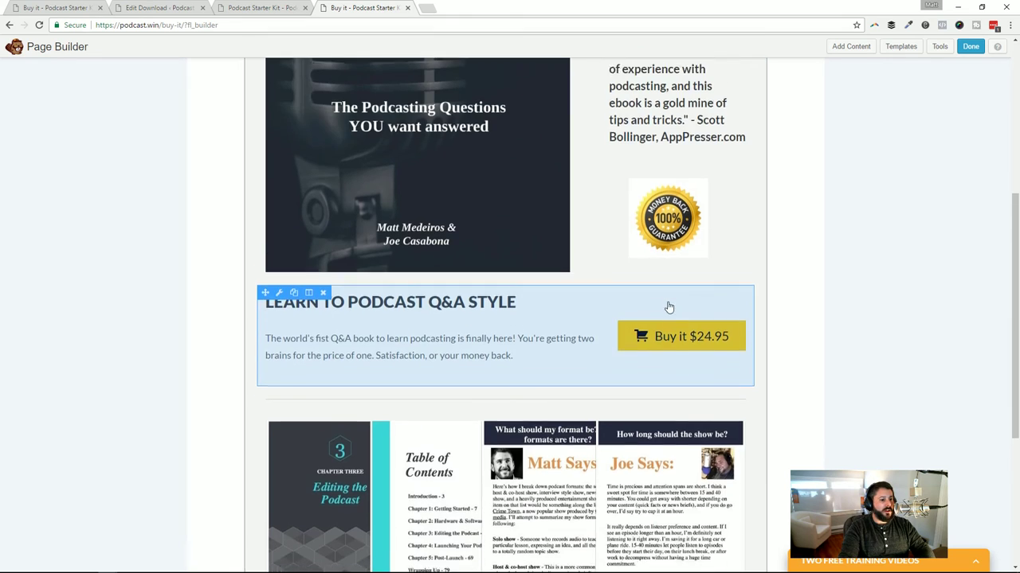
{"action": "scroll", "coordinate": [667, 303], "scroll_direction": "down", "scroll_amount": 1}
{"action": "scroll", "coordinate": [632, 266], "scroll_direction": "up", "scroll_amount": 1}
{"action": "scroll", "coordinate": [849, 289], "scroll_direction": "up", "scroll_amount": 4}
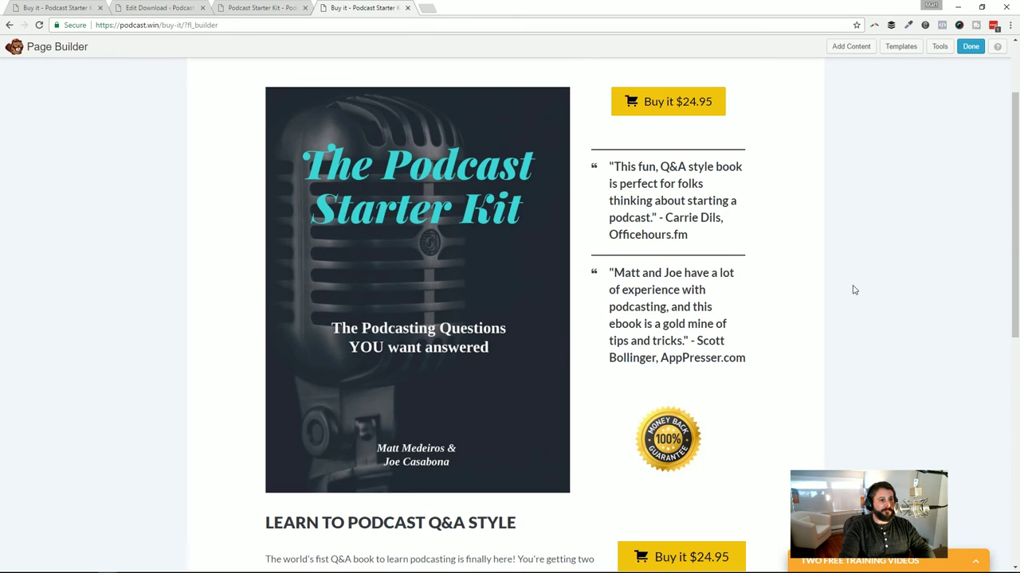
{"action": "scroll", "coordinate": [849, 273], "scroll_direction": "down", "scroll_amount": 1}
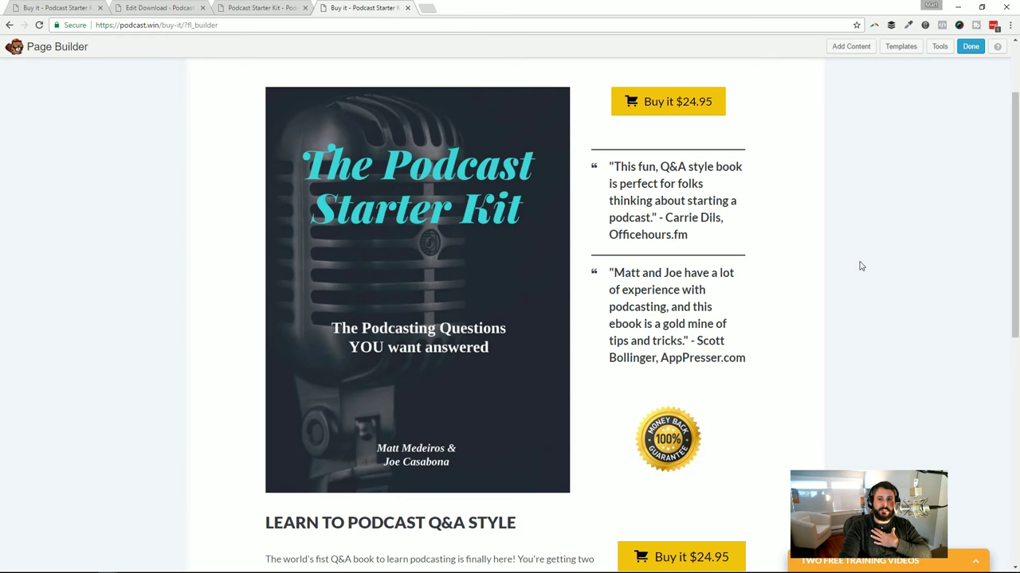
{"action": "scroll", "coordinate": [850, 262], "scroll_direction": "down", "scroll_amount": 1}
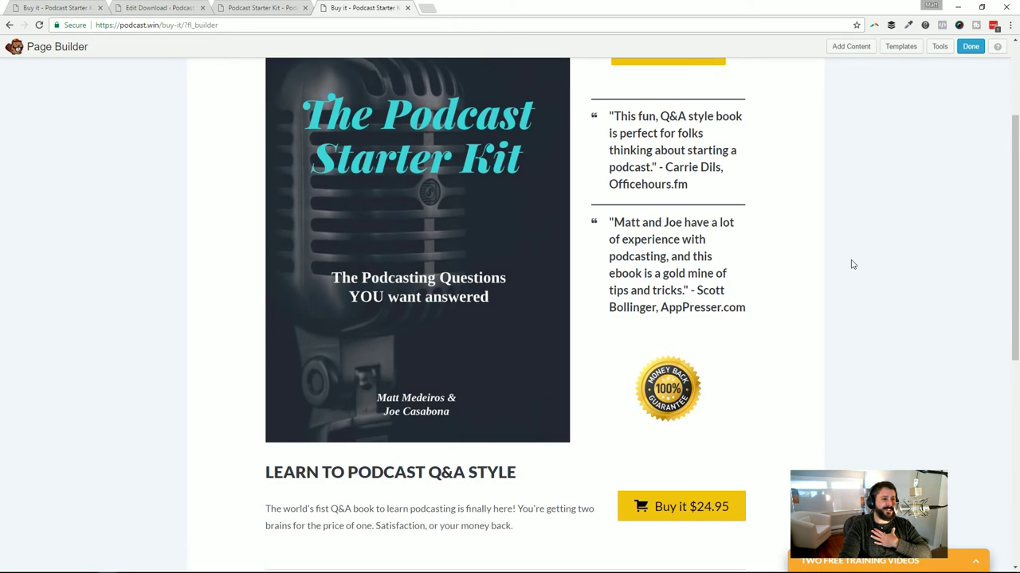
{"action": "scroll", "coordinate": [855, 271], "scroll_direction": "down", "scroll_amount": 1}
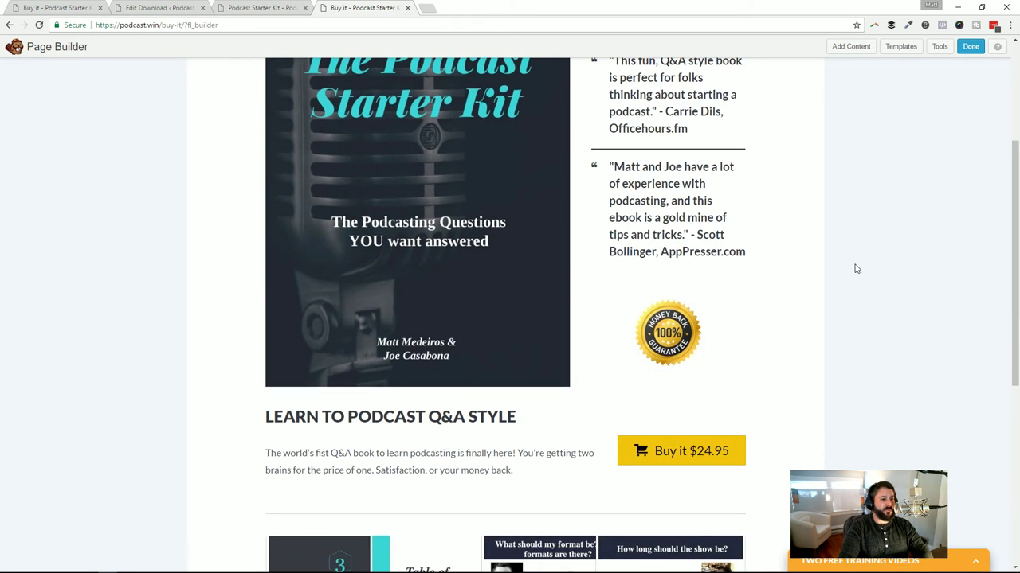
{"action": "scroll", "coordinate": [861, 266], "scroll_direction": "up", "scroll_amount": 4}
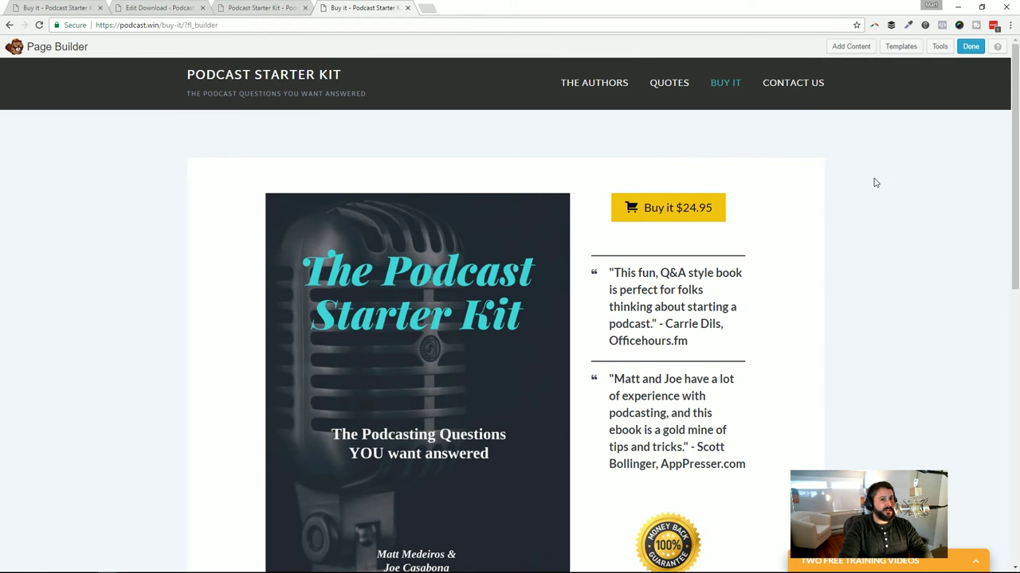
Exit Page Builder with Discard Changes and Exit, confirming the browser prompt
{"action": "left_click", "coordinate": [971, 48]}
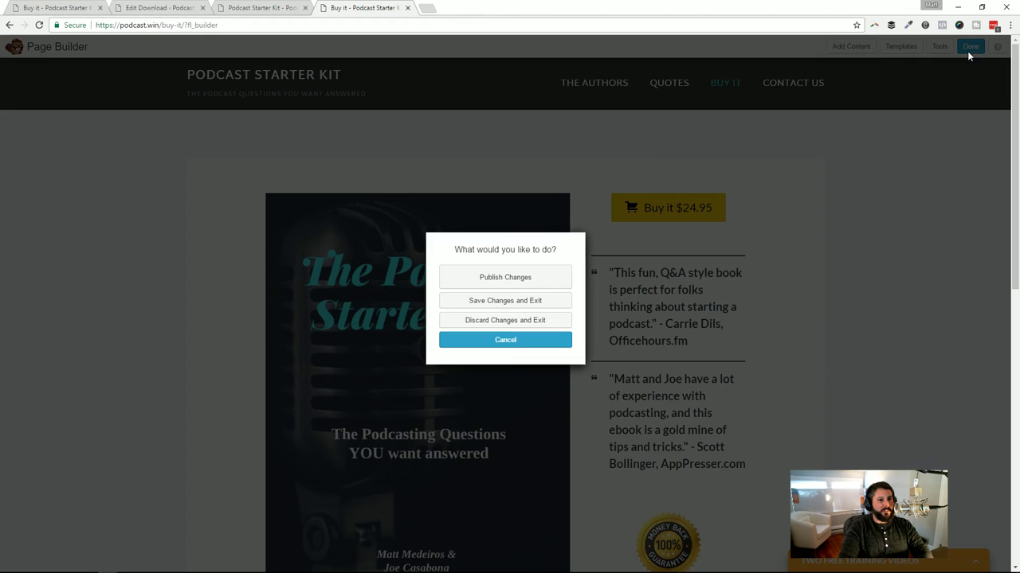
{"action": "left_click", "coordinate": [511, 325]}
{"action": "left_click", "coordinate": [553, 95]}
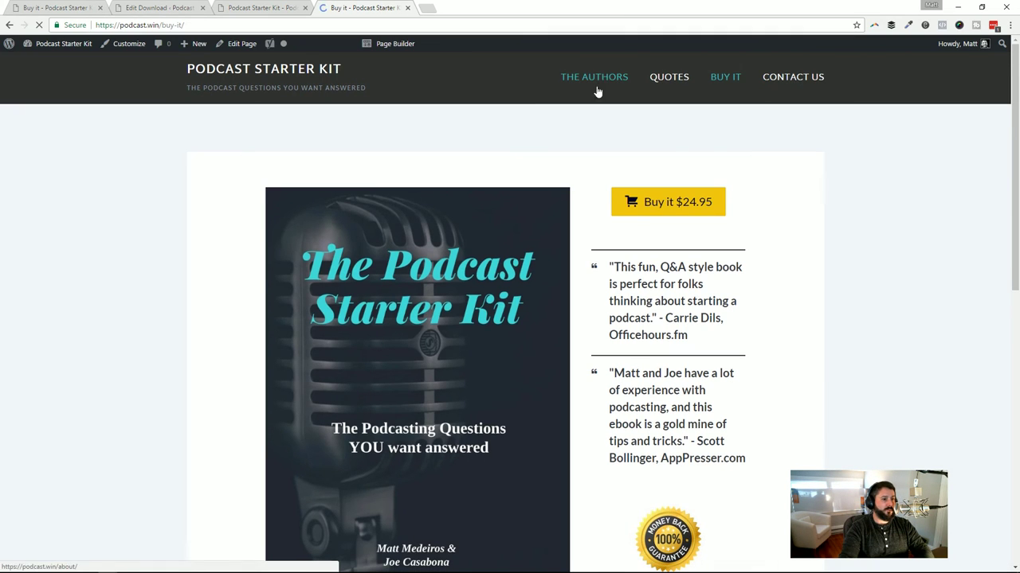
Scroll through the unchanged live Buy it page
{"action": "scroll", "coordinate": [398, 178], "scroll_direction": "down", "scroll_amount": 2}
{"action": "scroll", "coordinate": [398, 178], "scroll_direction": "down", "scroll_amount": 3}
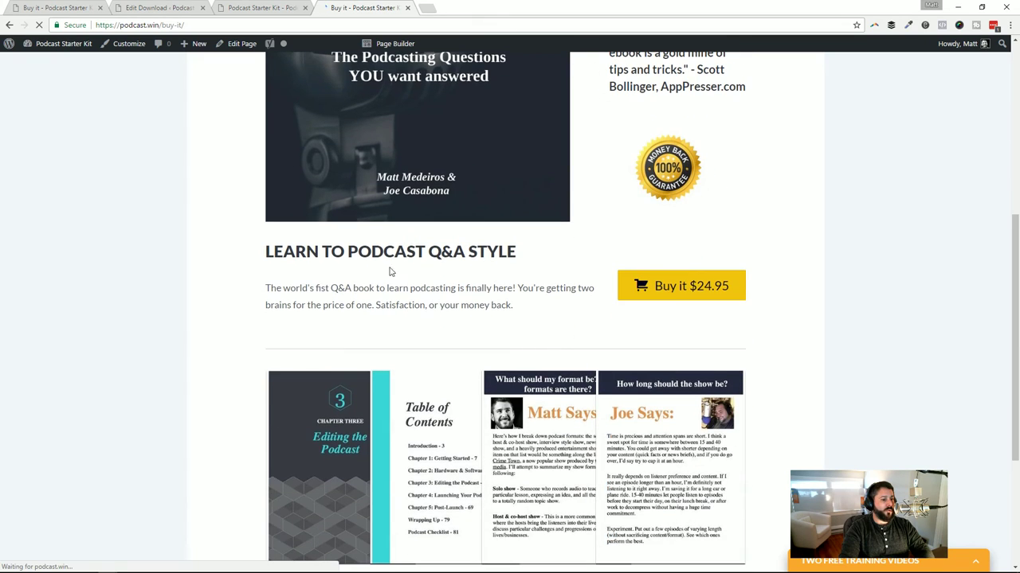
{"action": "scroll", "coordinate": [525, 377], "scroll_direction": "up", "scroll_amount": 2}
{"action": "scroll", "coordinate": [525, 377], "scroll_direction": "up", "scroll_amount": 1}
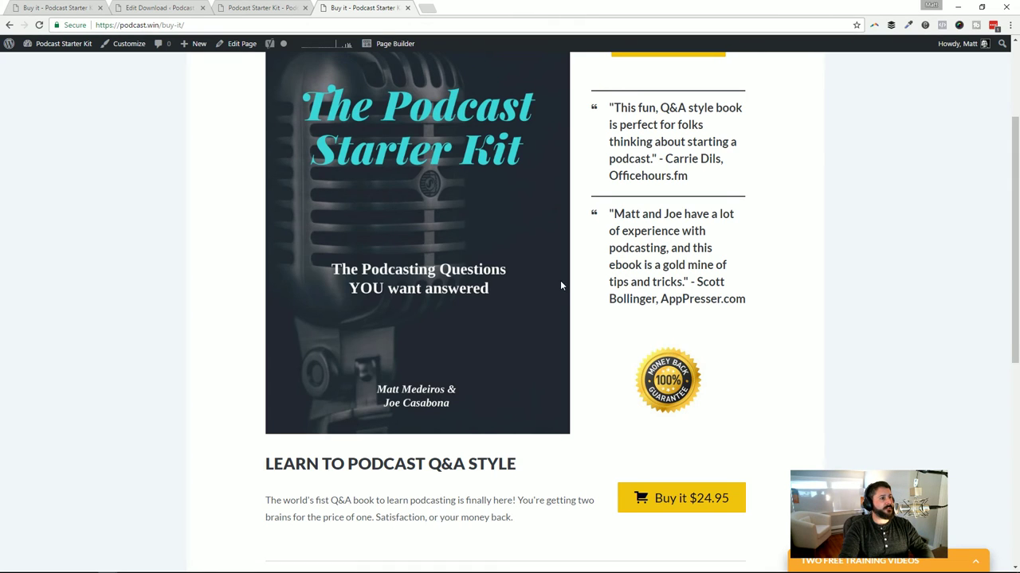
{"action": "scroll", "coordinate": [560, 280], "scroll_direction": "up", "scroll_amount": 2}
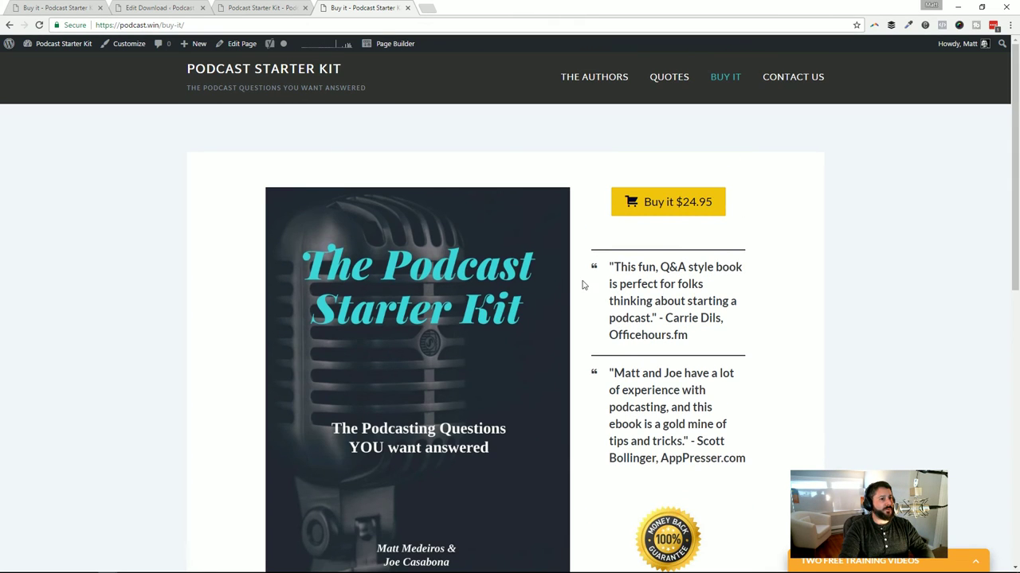
{"action": "left_click", "coordinate": [669, 208]}
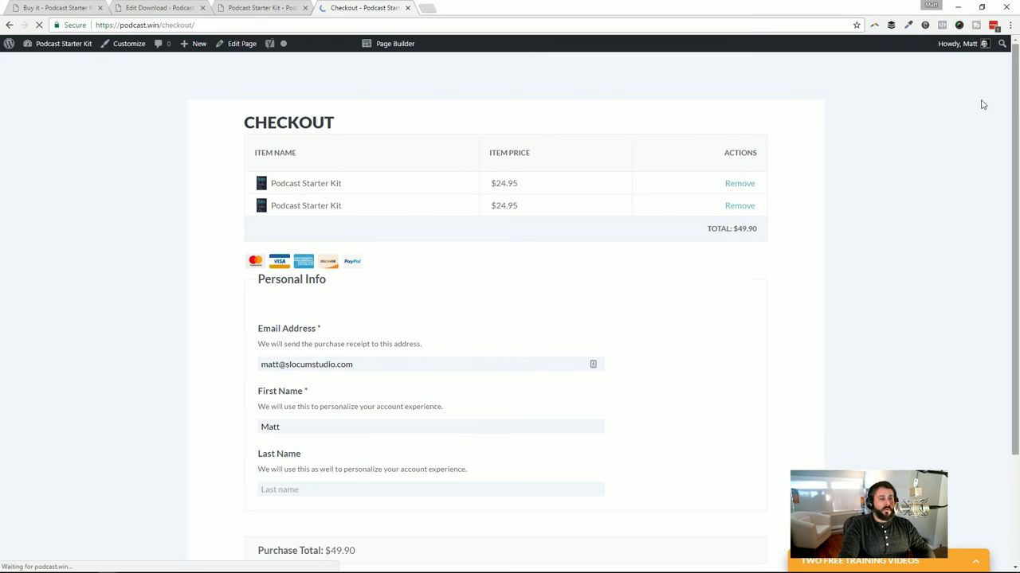
{"action": "scroll", "coordinate": [915, 239], "scroll_direction": "down", "scroll_amount": 2}
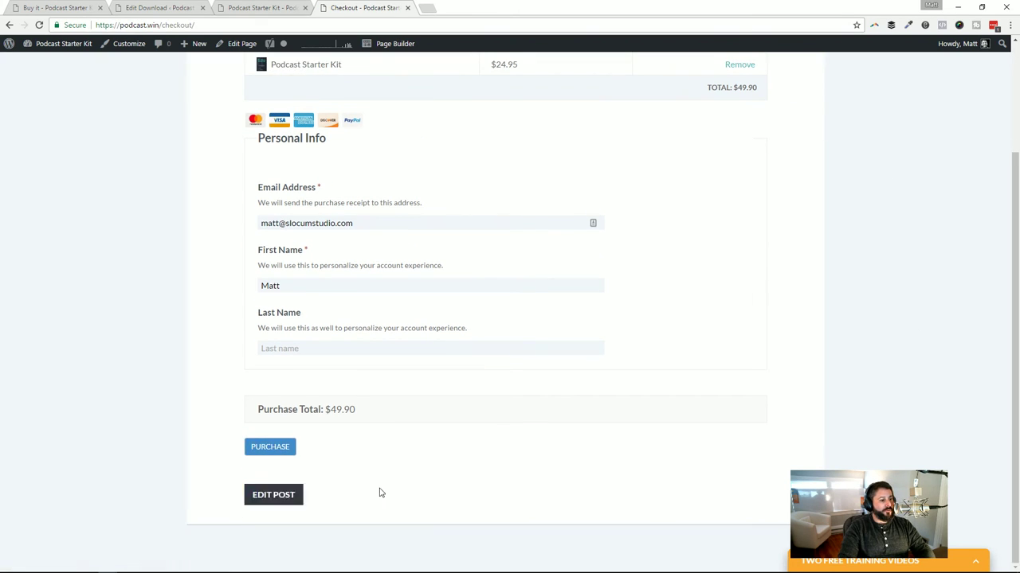
{"action": "scroll", "coordinate": [847, 363], "scroll_direction": "up", "scroll_amount": 2}
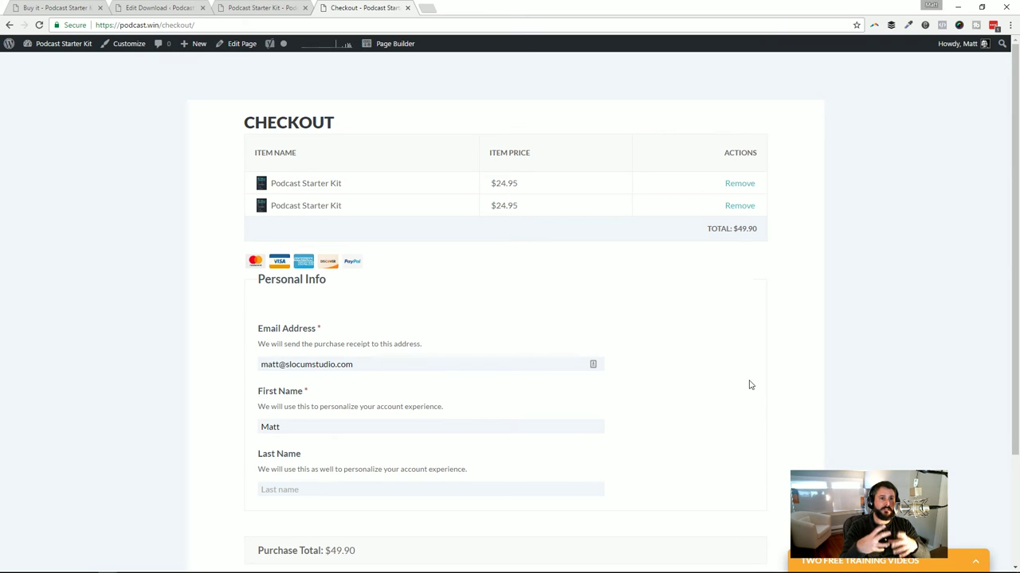
{"action": "scroll", "coordinate": [646, 205], "scroll_direction": "down", "scroll_amount": 2}
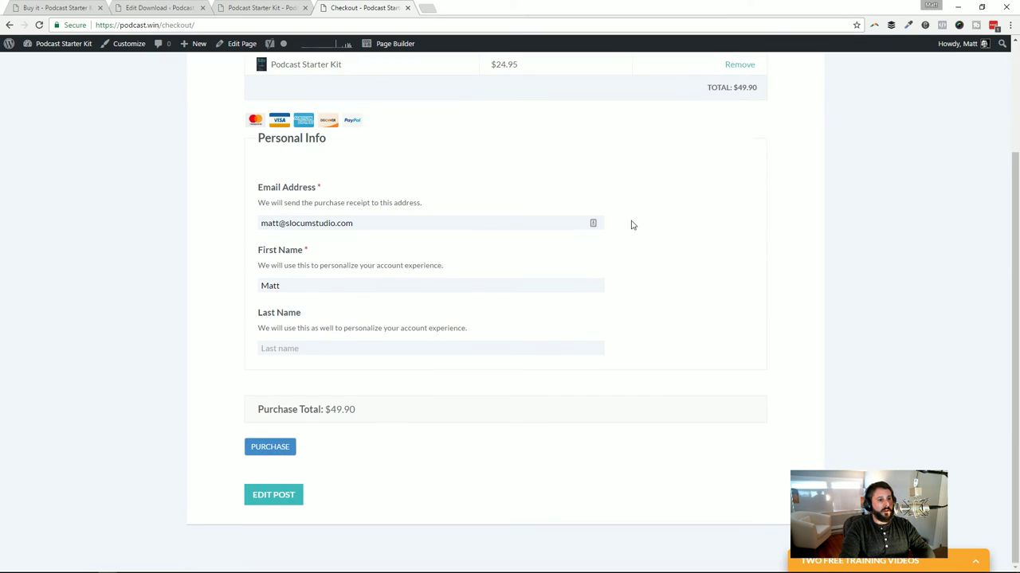
{"action": "scroll", "coordinate": [736, 201], "scroll_direction": "up", "scroll_amount": 2}
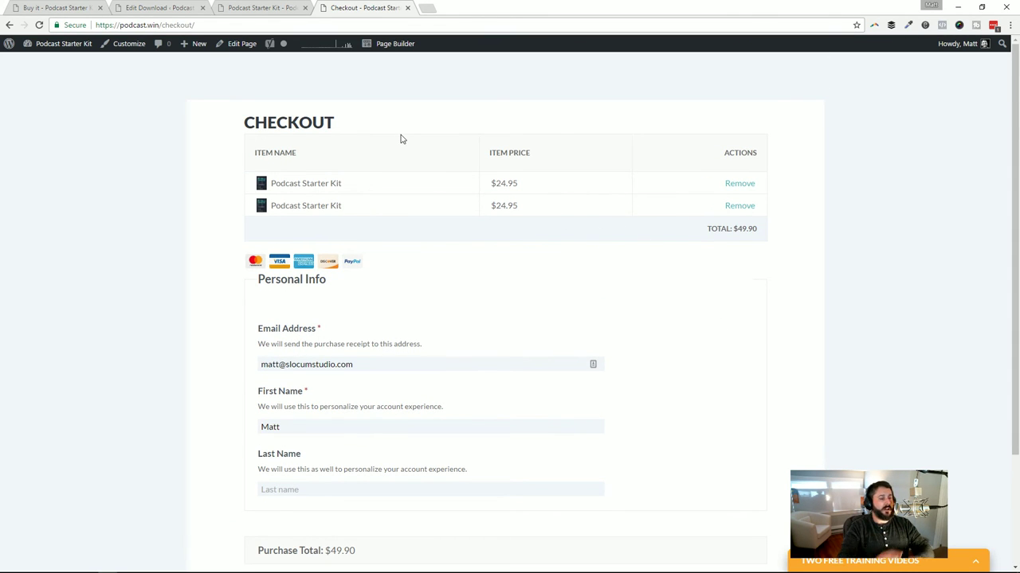
Edit the Checkout page, select its [download_checkout] shortcode, and keep the Landing Page template
{"action": "left_click", "coordinate": [244, 46]}
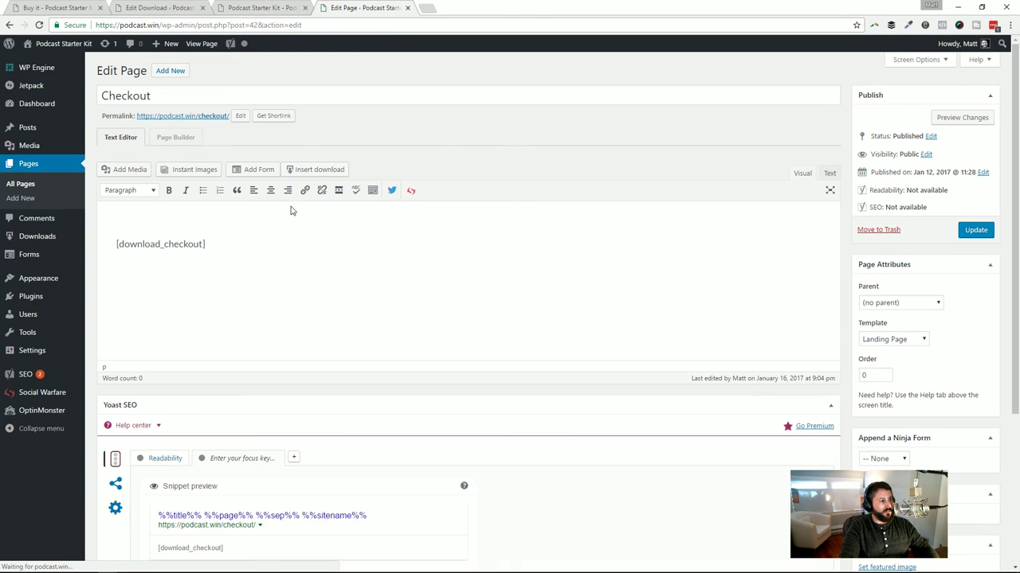
{"action": "key", "text": "ctrl+a"}
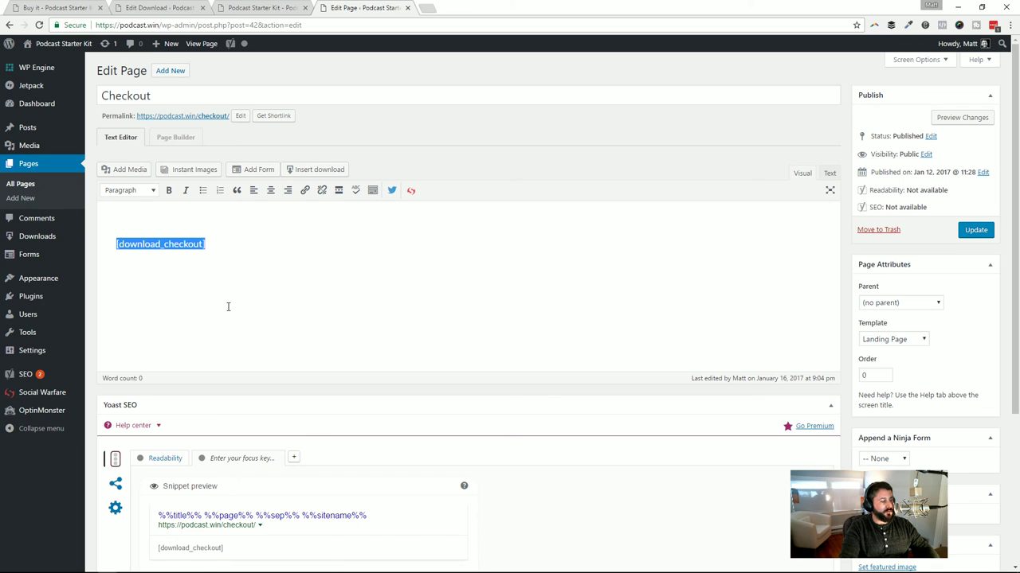
{"action": "left_click", "coordinate": [205, 255]}
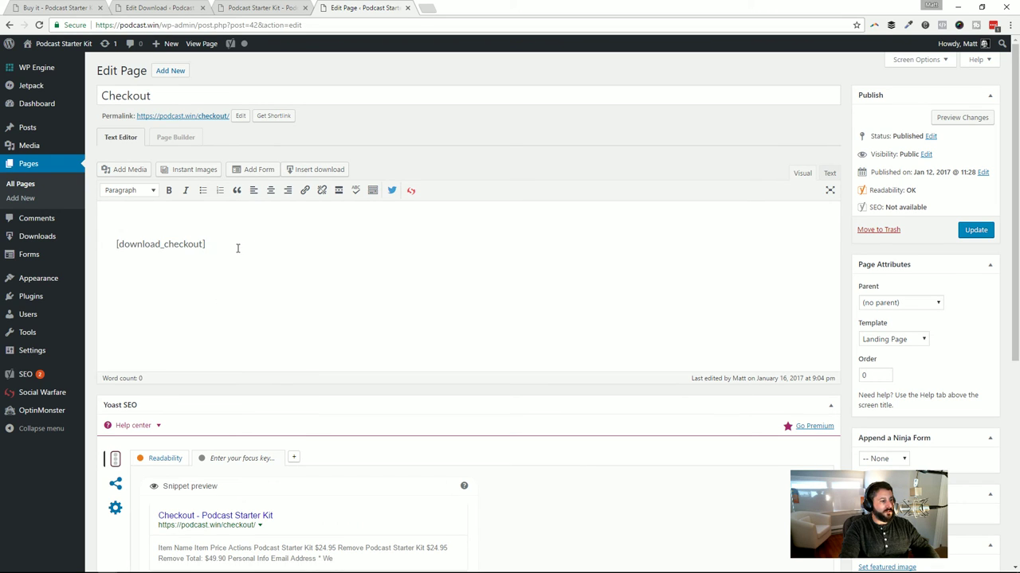
{"action": "key", "text": "ctrl+a"}
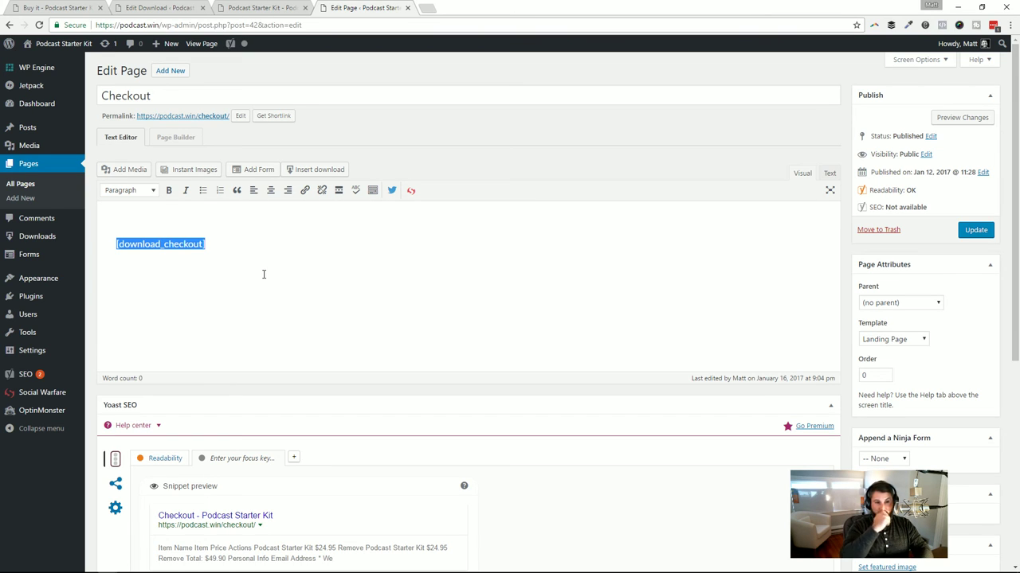
{"action": "left_click", "coordinate": [914, 342]}
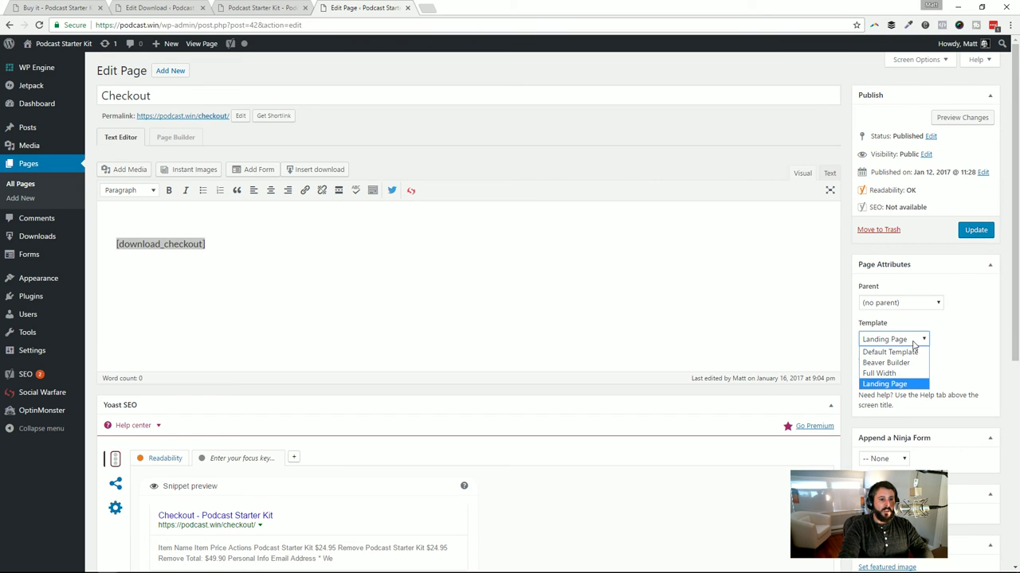
{"action": "left_click", "coordinate": [908, 384]}
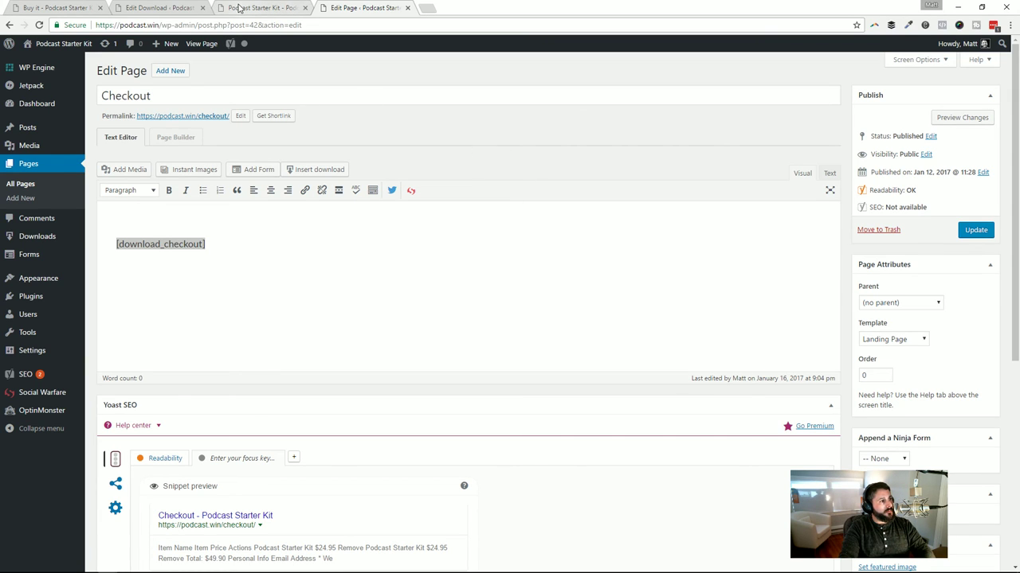
Visit the live site, scroll through the Quotes page, then go to Buy It
{"action": "left_click", "coordinate": [40, 67]}
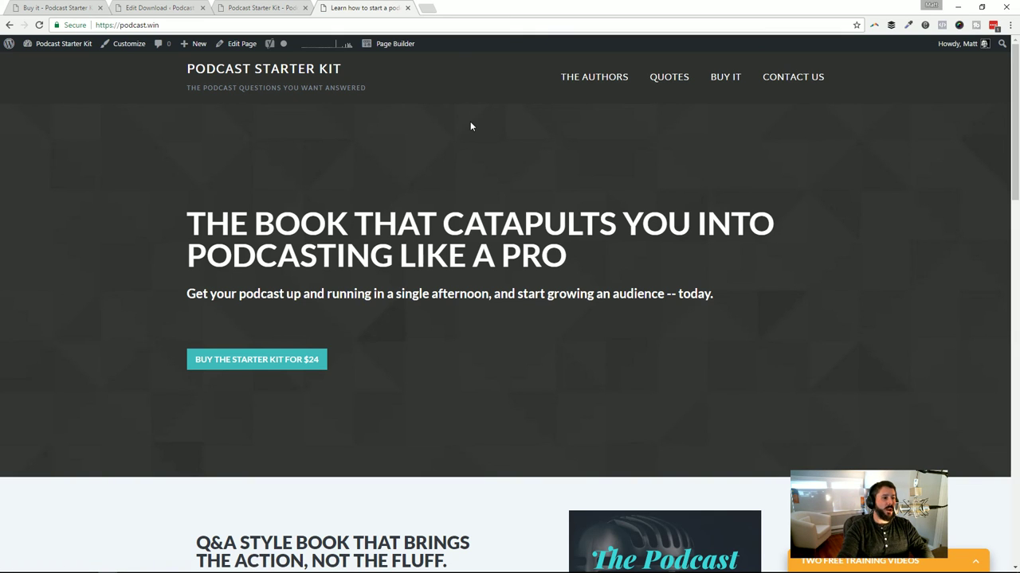
{"action": "left_click", "coordinate": [676, 84]}
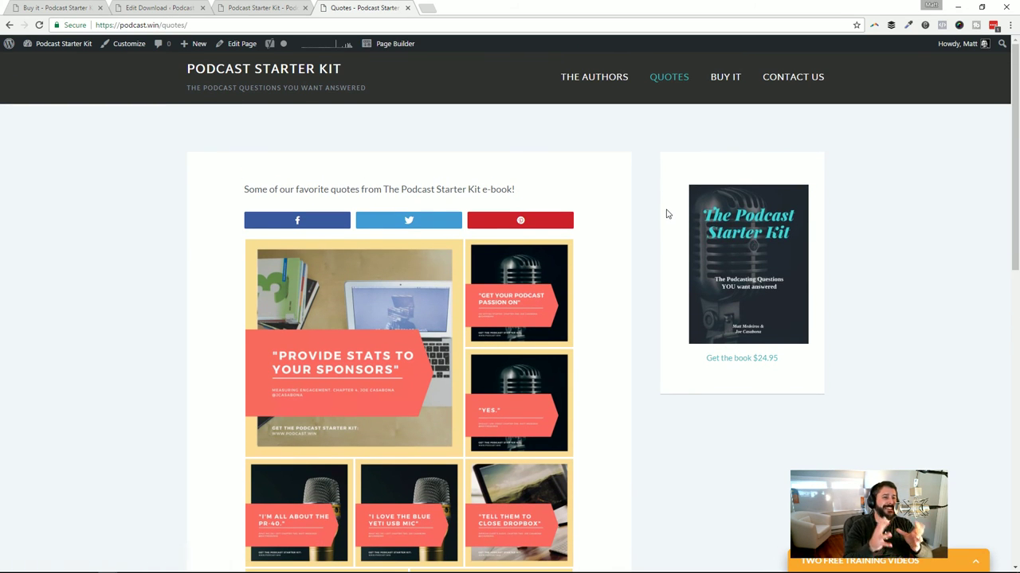
{"action": "scroll", "coordinate": [629, 198], "scroll_direction": "down", "scroll_amount": 5}
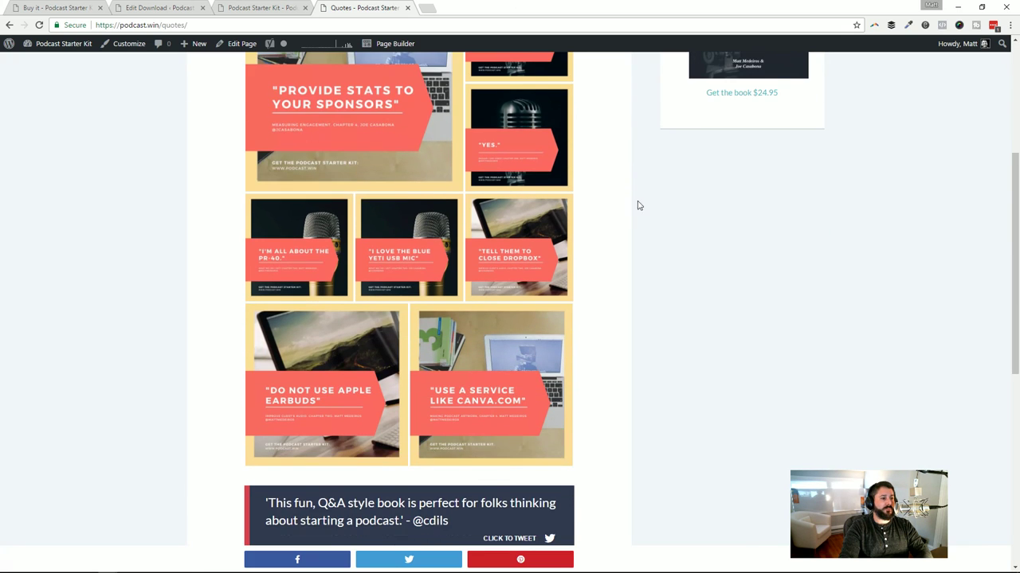
{"action": "scroll", "coordinate": [648, 273], "scroll_direction": "up", "scroll_amount": 4}
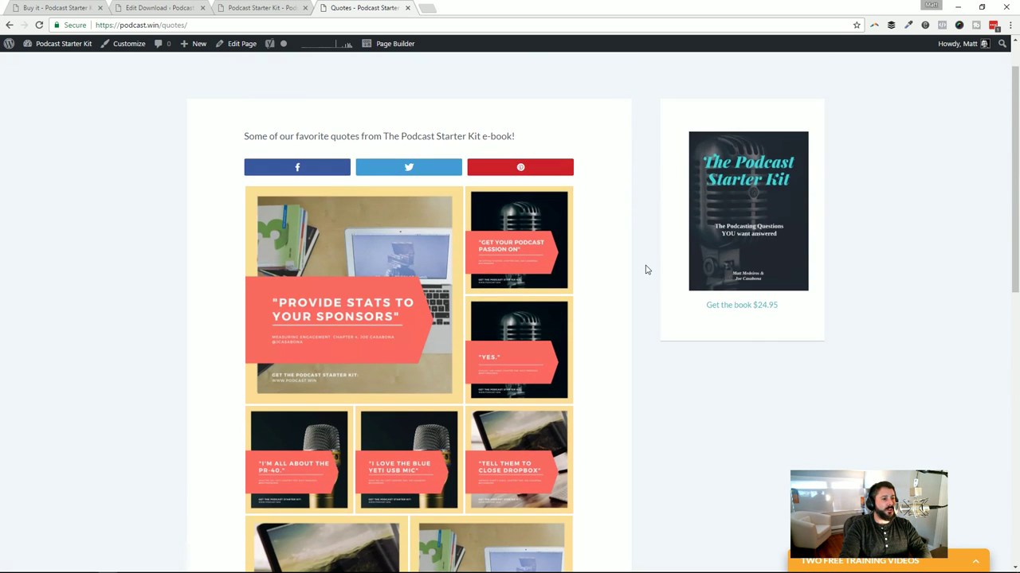
{"action": "scroll", "coordinate": [642, 236], "scroll_direction": "up", "scroll_amount": 1}
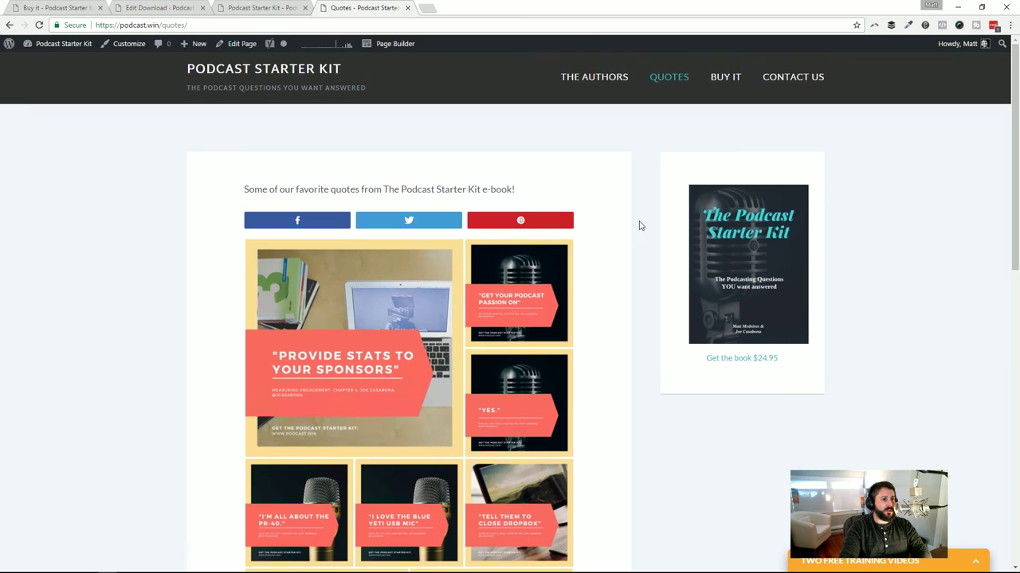
{"action": "left_click", "coordinate": [725, 77]}
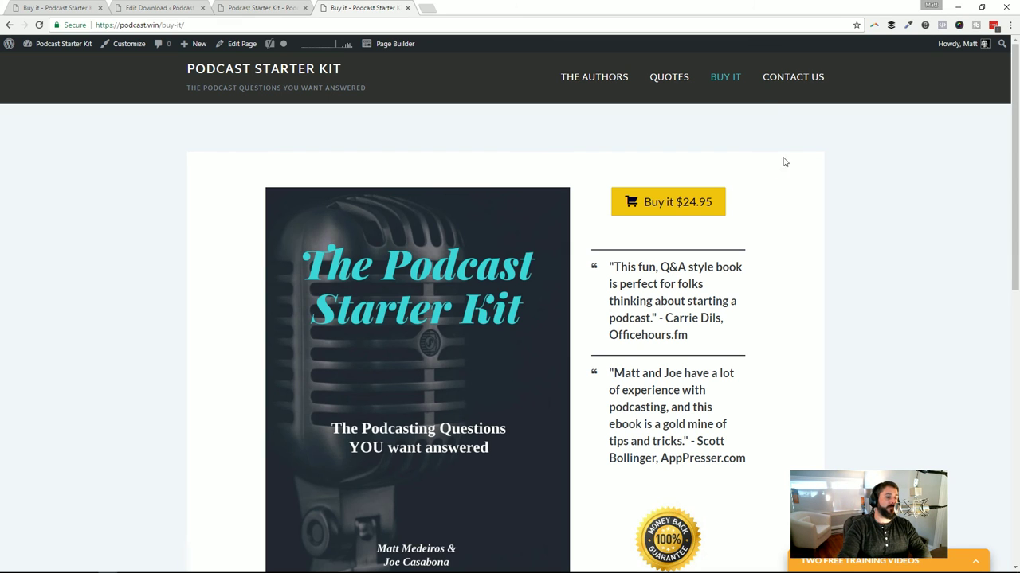
Open Contact Us, scroll to the footer, and expand the Two Free Training Videos offer
{"action": "left_click", "coordinate": [787, 83]}
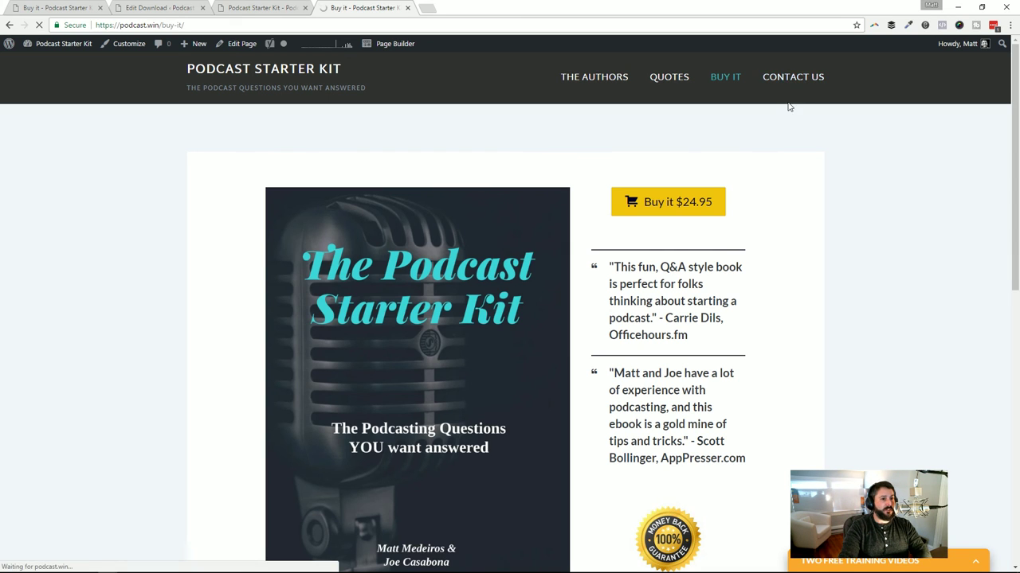
{"action": "scroll", "coordinate": [584, 285], "scroll_direction": "down", "scroll_amount": 3}
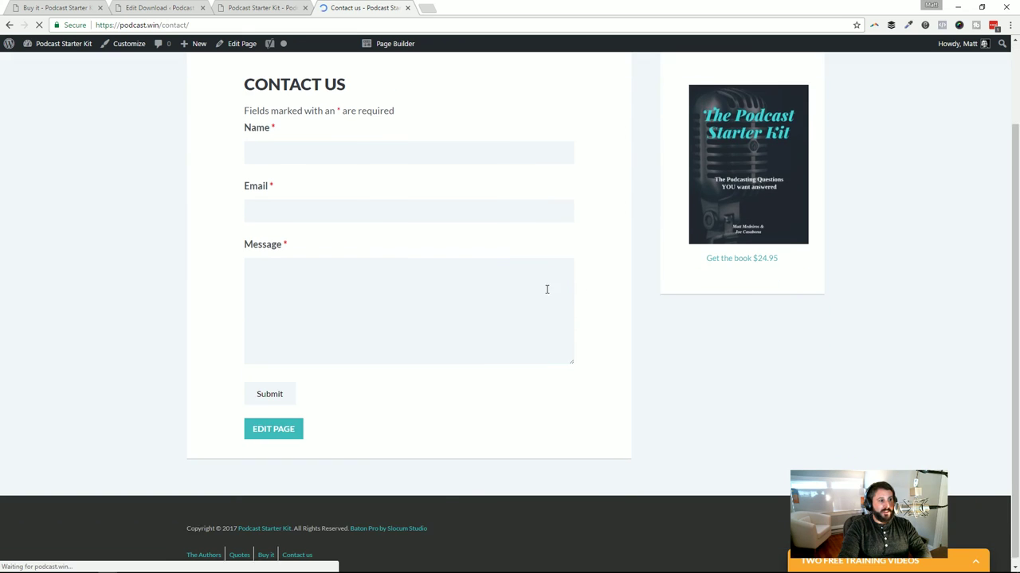
{"action": "scroll", "coordinate": [539, 212], "scroll_direction": "up", "scroll_amount": 3}
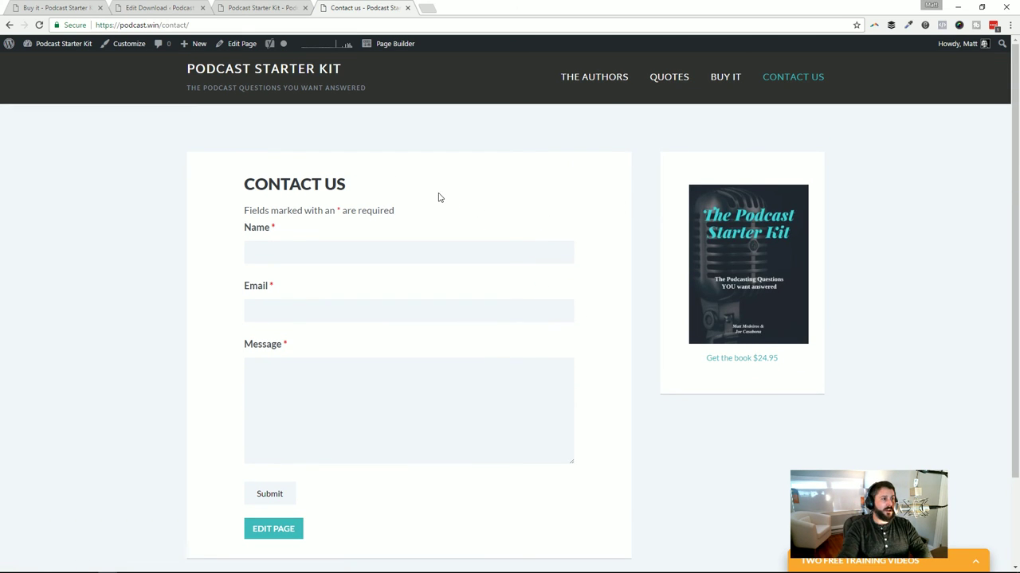
{"action": "scroll", "coordinate": [478, 235], "scroll_direction": "down", "scroll_amount": 2}
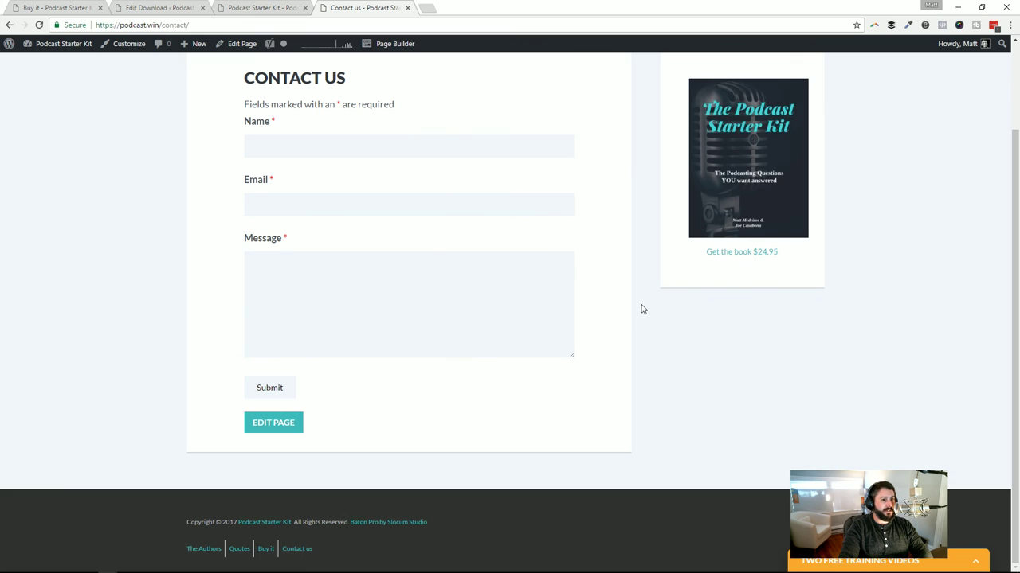
{"action": "left_click", "coordinate": [884, 561]}
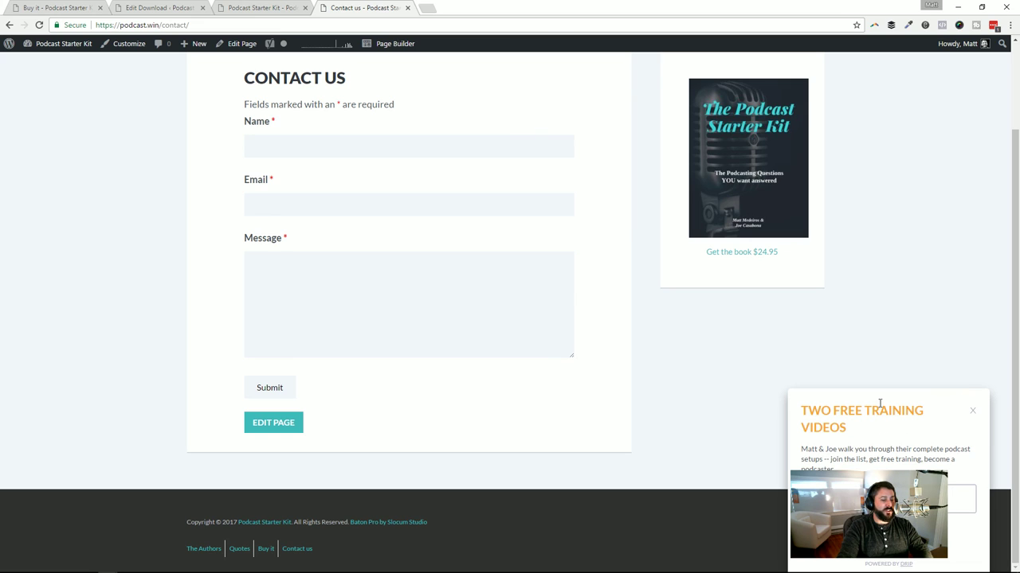
Collapse and reopen the training-videos sign-up popup, then return home via the Podcast Starter Kit title
{"action": "left_click", "coordinate": [972, 411]}
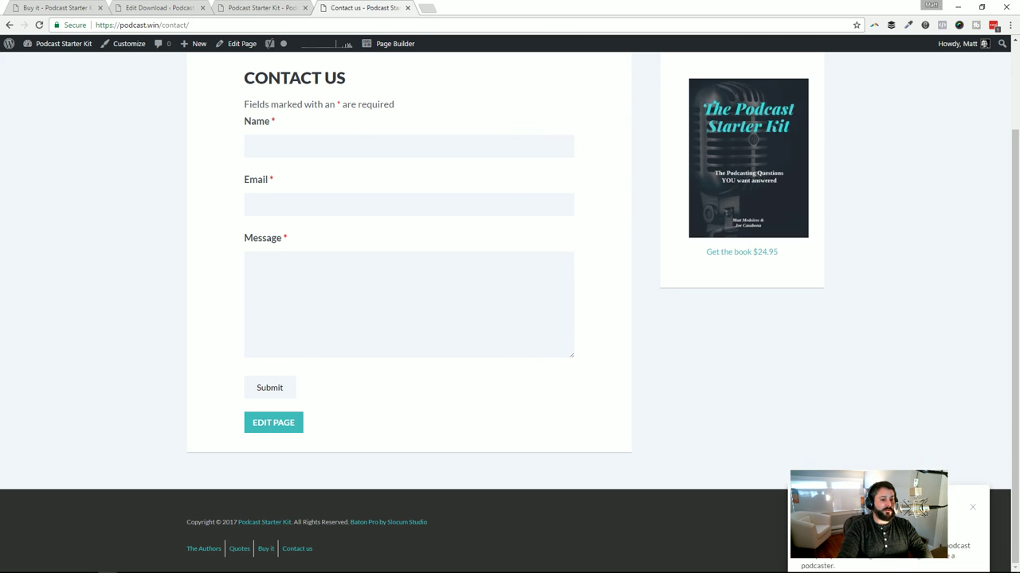
{"action": "left_click", "coordinate": [910, 564]}
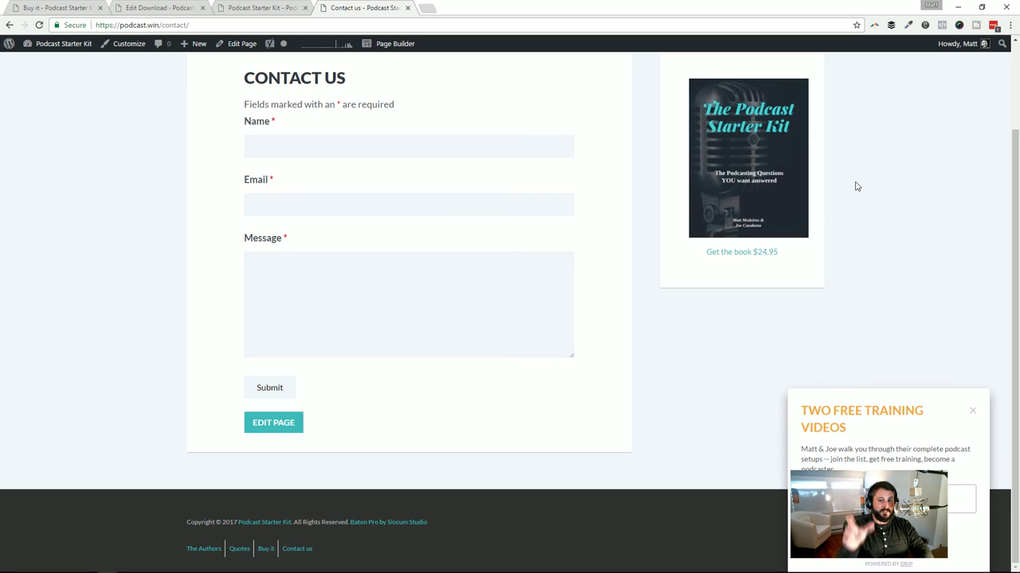
{"action": "scroll", "coordinate": [797, 159], "scroll_direction": "up", "scroll_amount": 2}
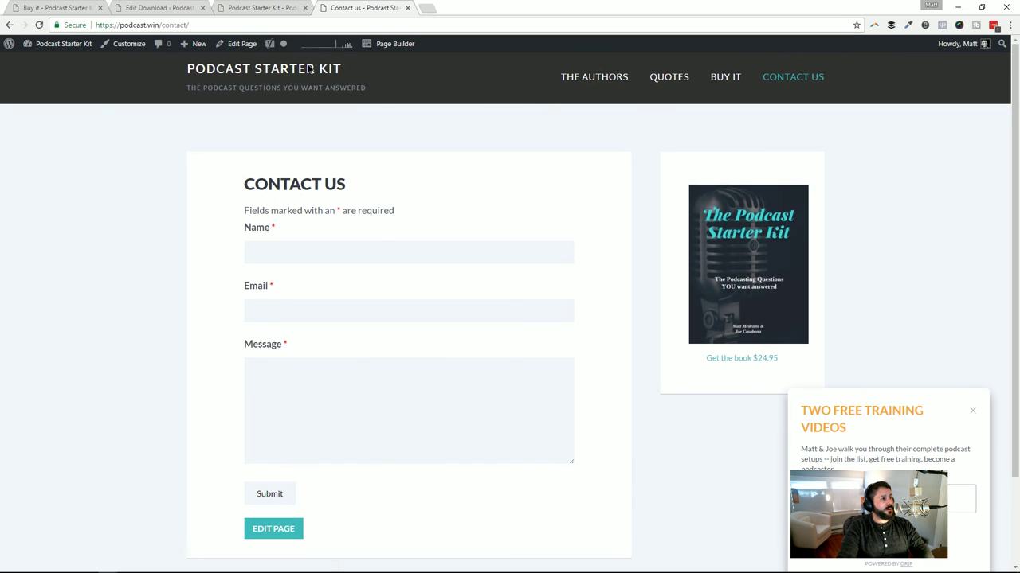
{"action": "left_click", "coordinate": [309, 69]}
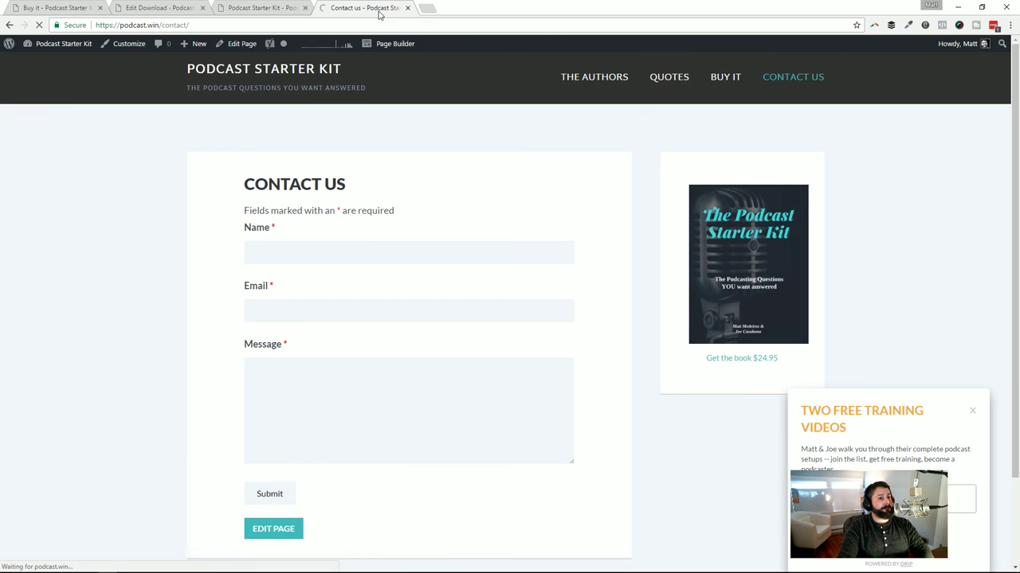